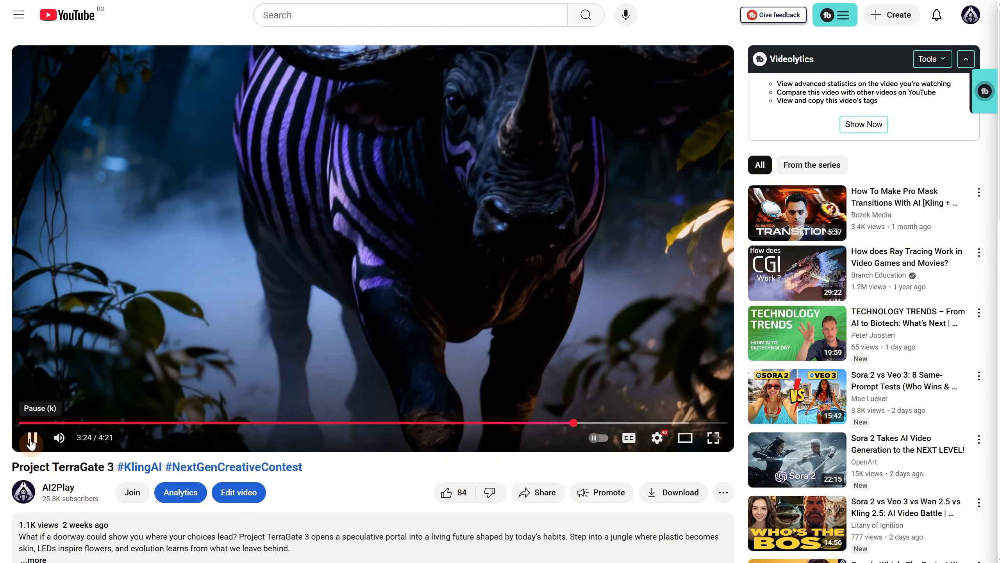
Pause the Project TerraGate 3 video, switch to ElevenLabs and open its Sound Effects page.
click(32, 439)
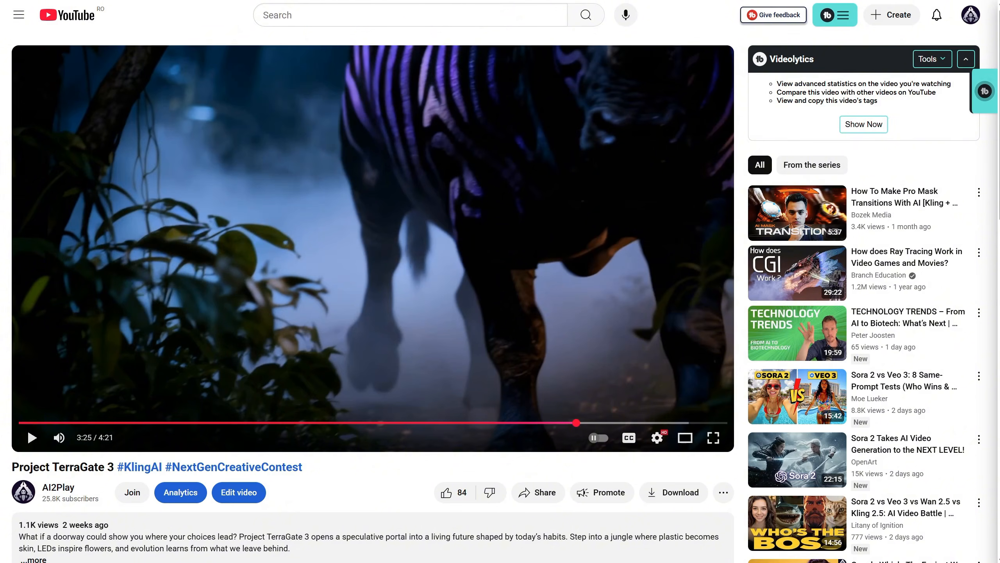
click(196, 1)
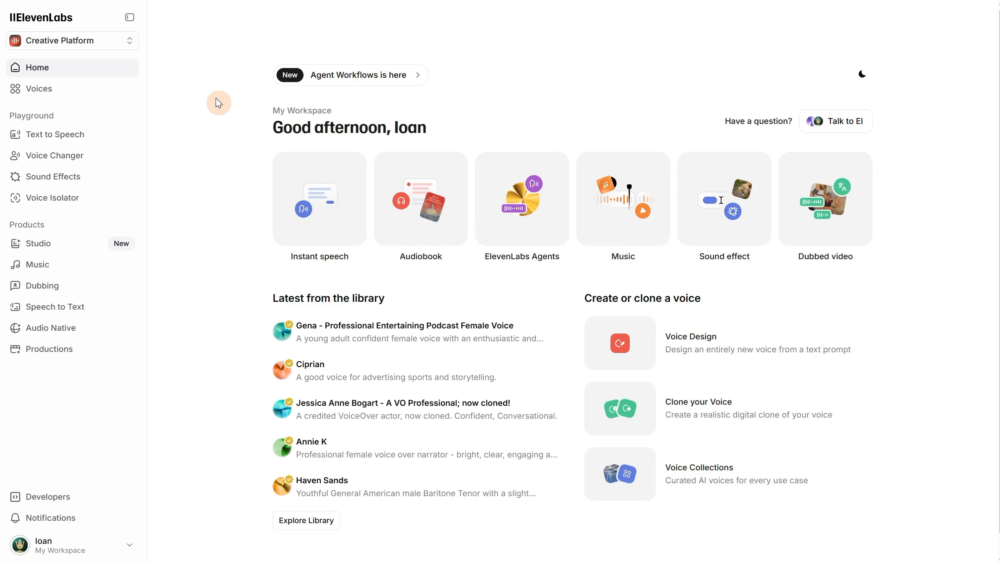
click(48, 179)
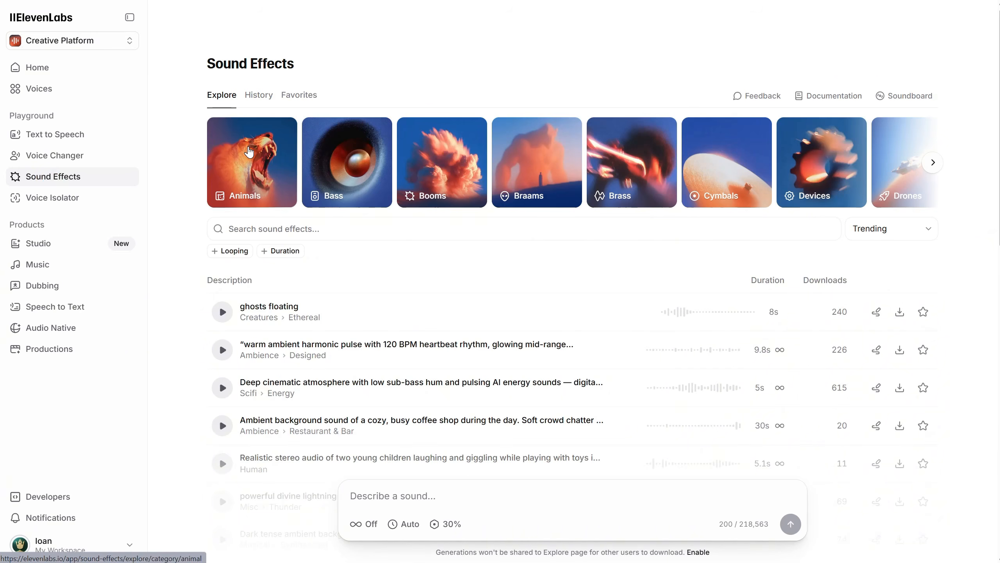
Search the Animals category of sound effects for "lion".
click(252, 172)
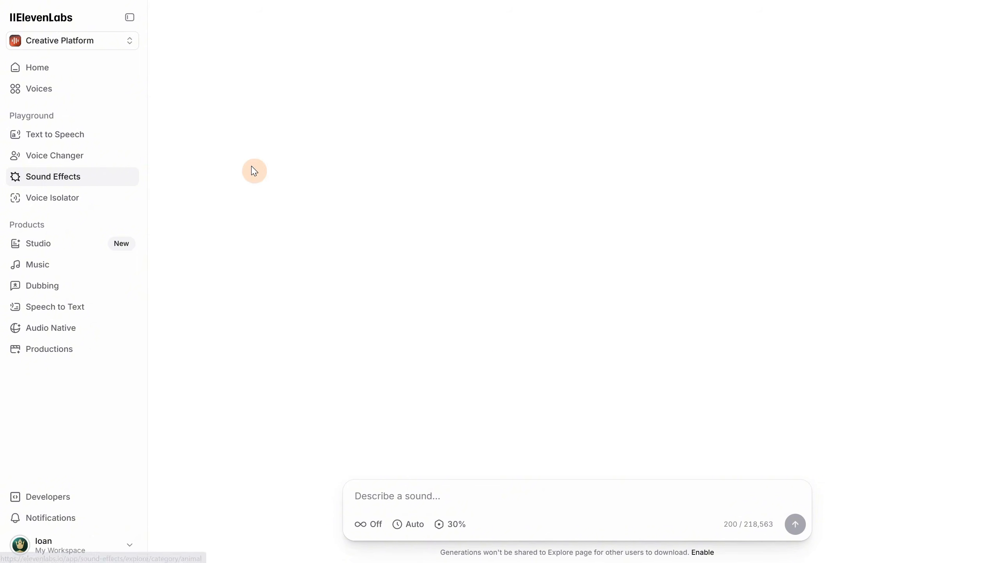
click(288, 166)
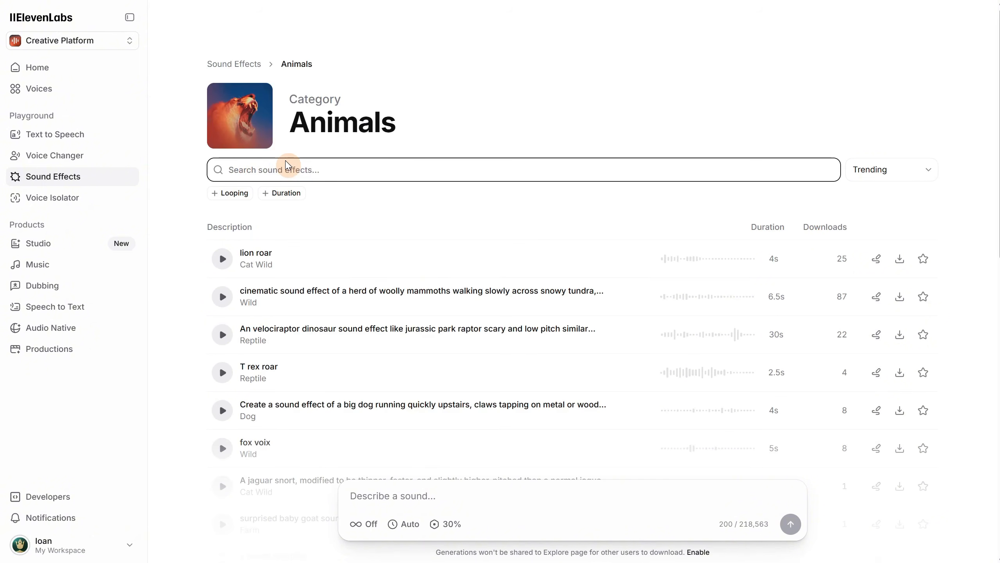
text(lion)
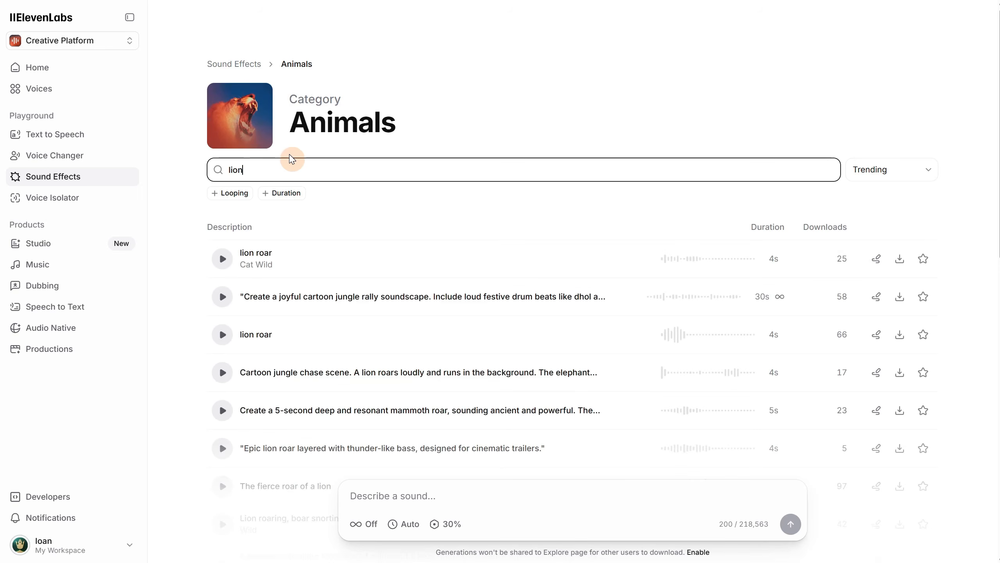
Preview the two "lion roar" effects and the 5-second mammoth roar in the search results.
click(223, 260)
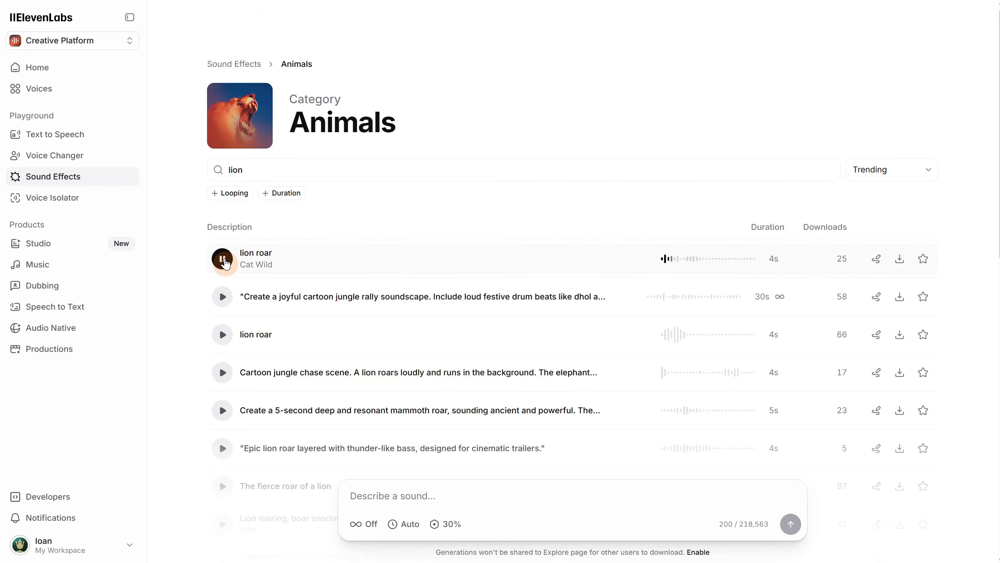
click(222, 334)
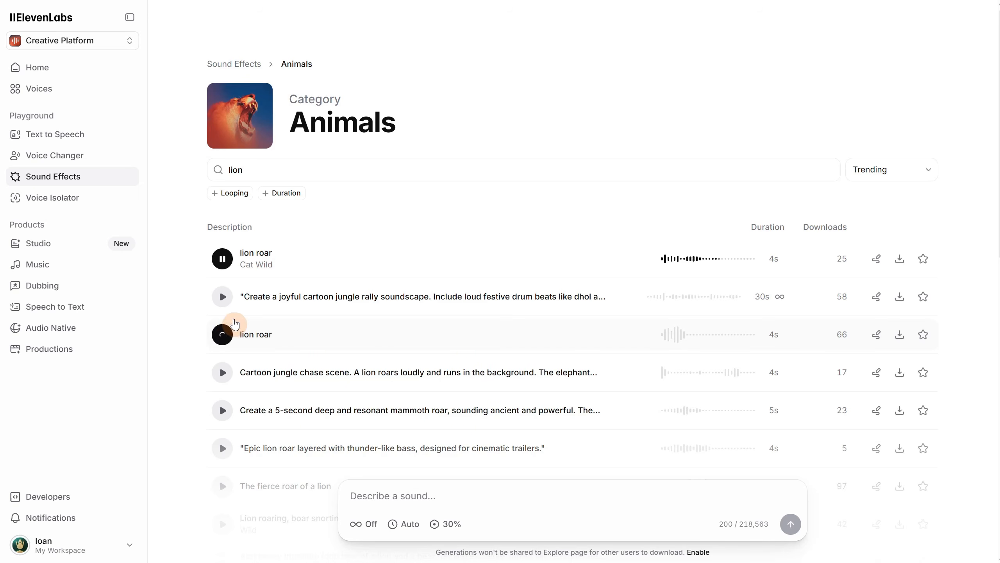
scroll(238, 320, down, 1)
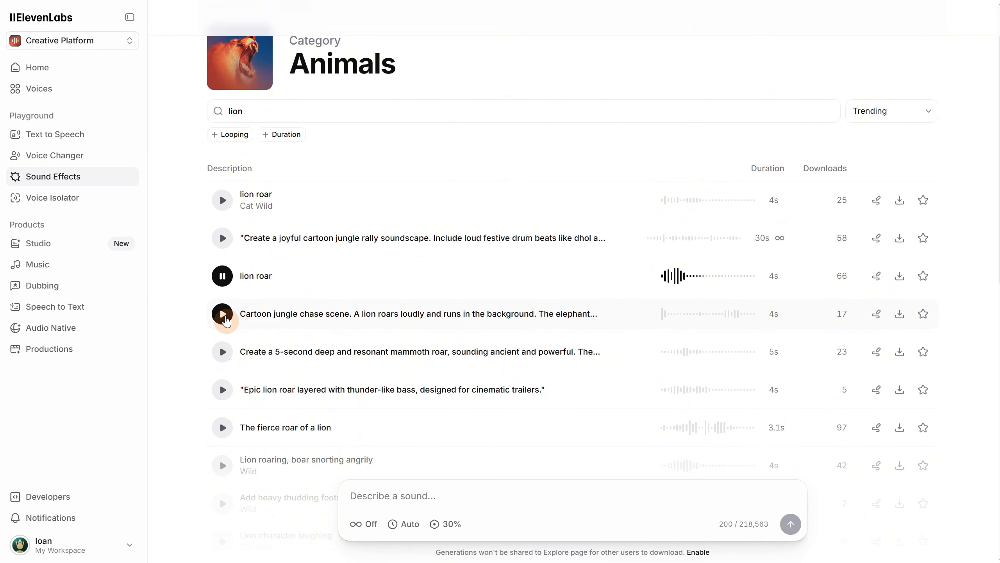
click(223, 352)
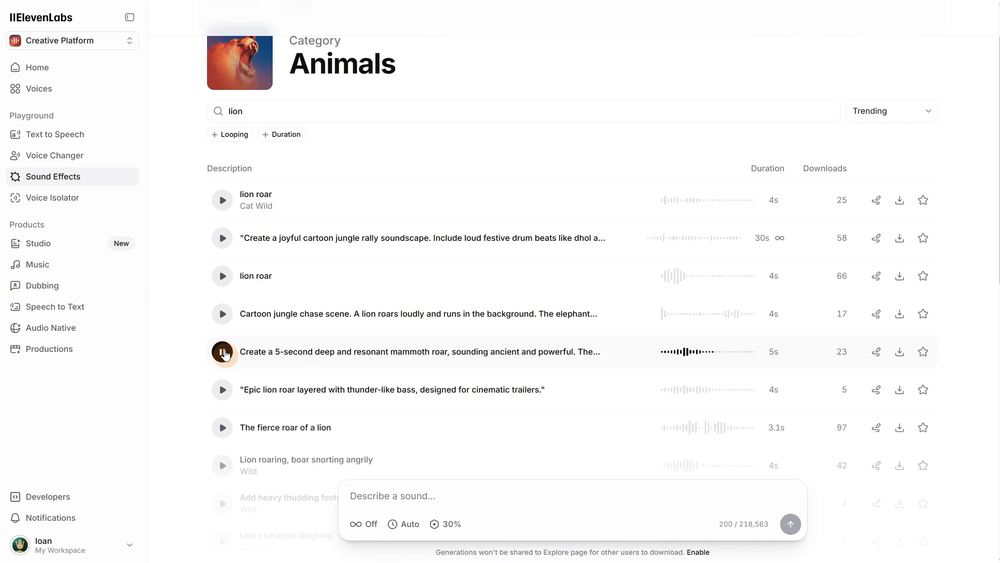
scroll(281, 85, up, 1)
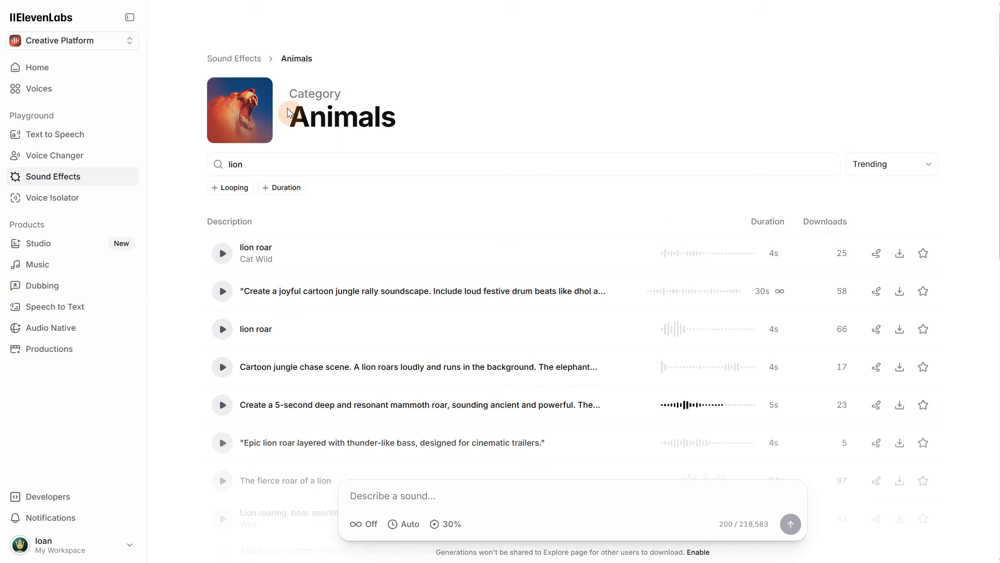
Return to the sound effect categories, open Devices and preview its first two effects.
click(243, 69)
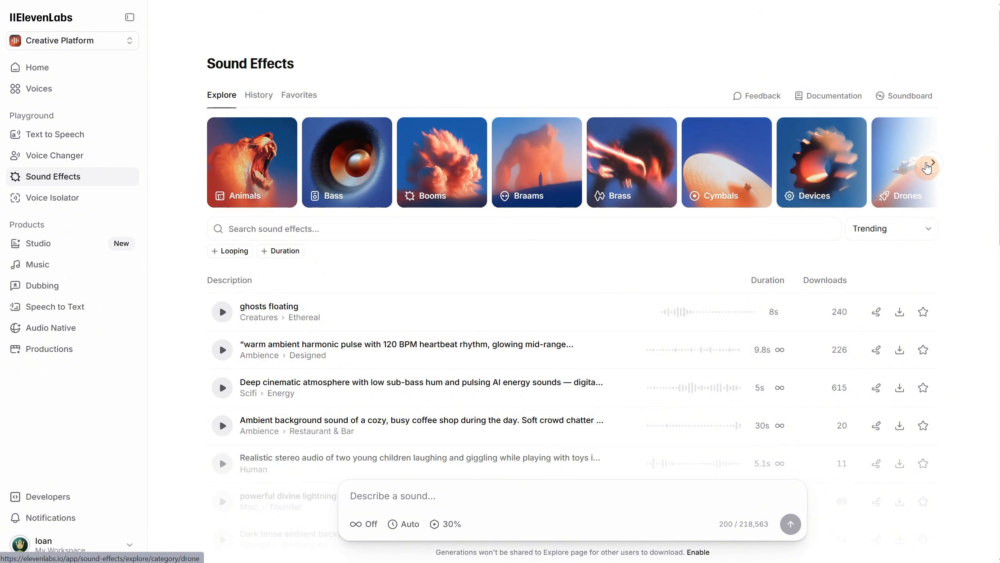
click(819, 178)
click(221, 259)
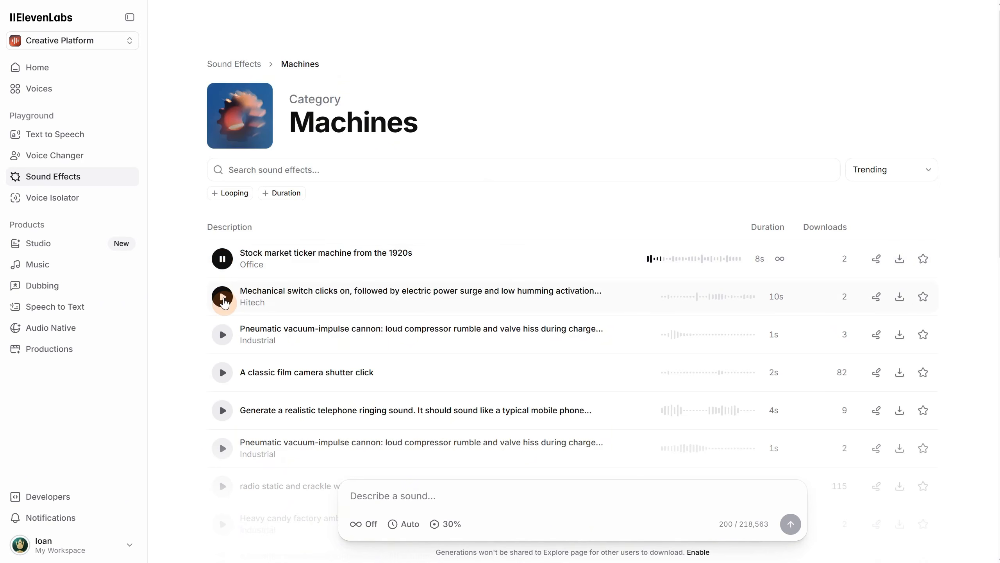
click(223, 298)
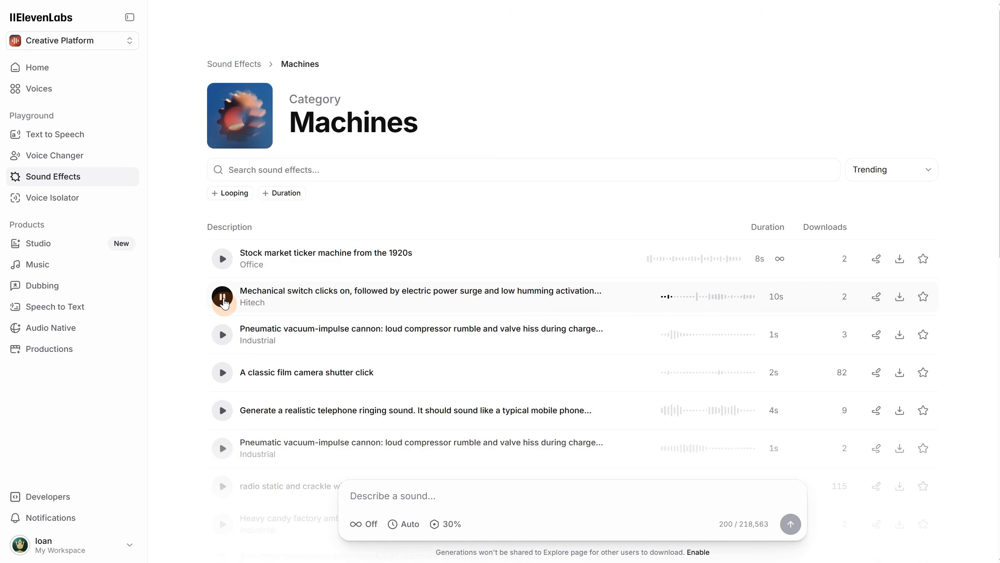
click(223, 300)
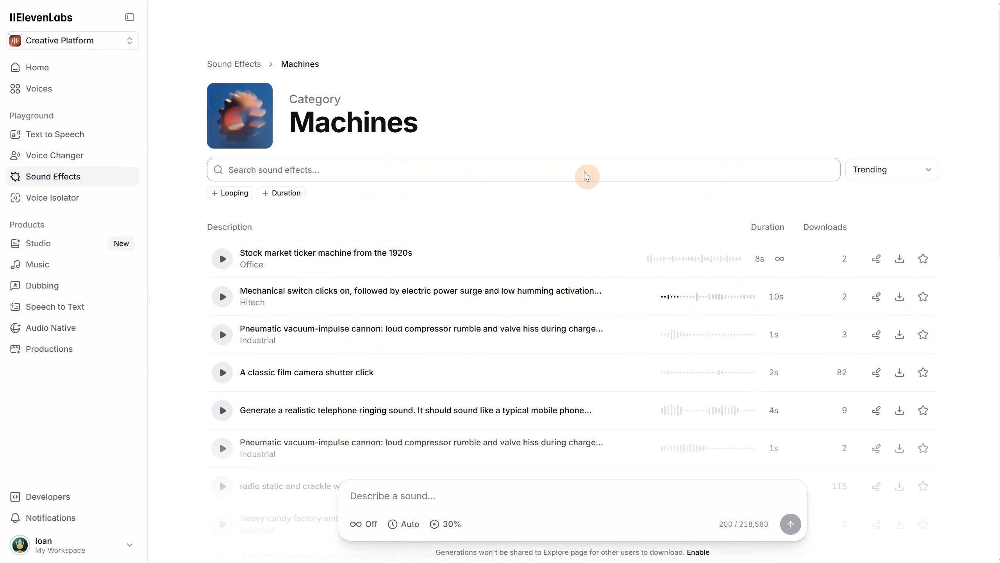
Return to the main Sound Effects page and enter the sound description "a witch laughing, evil laugh".
click(98, 179)
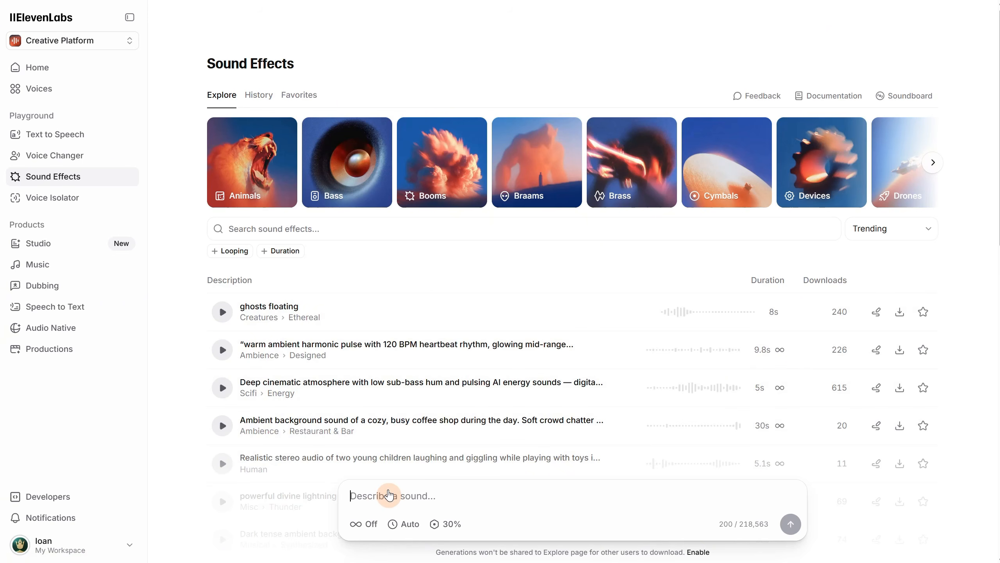
text(a witch lau)
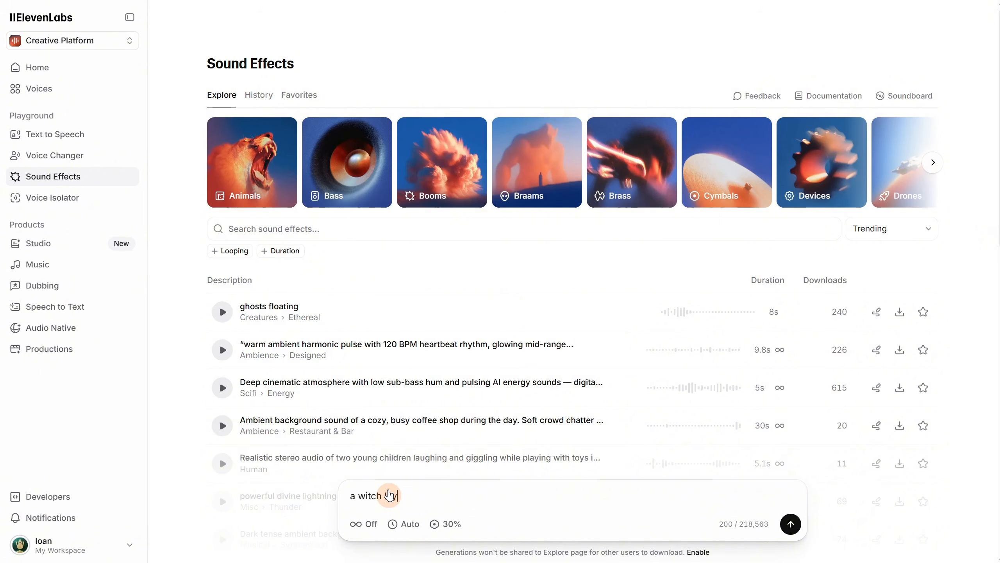
text(ghing, evil laugh)
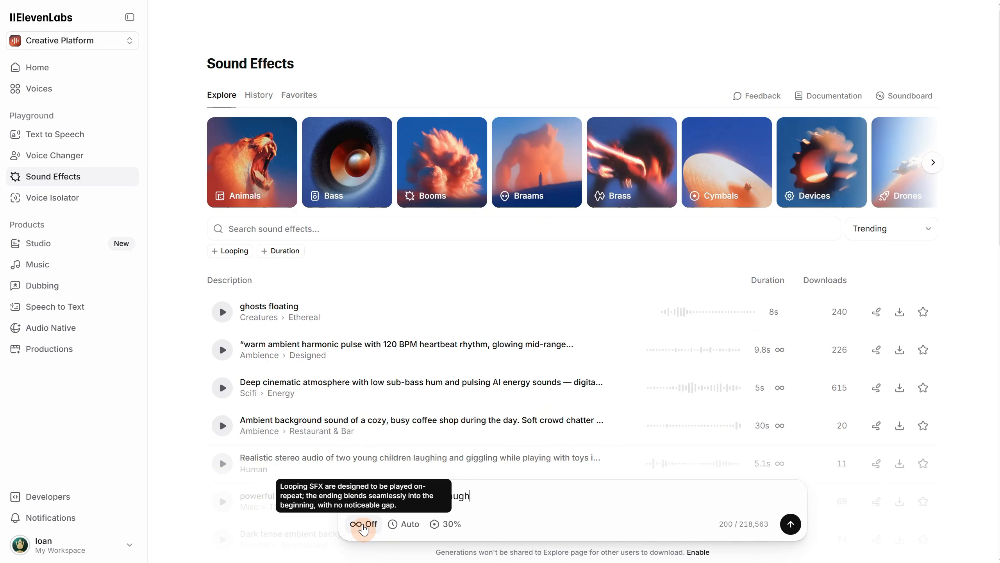
Set the prompt influence for the witch laugh to 70%.
click(404, 527)
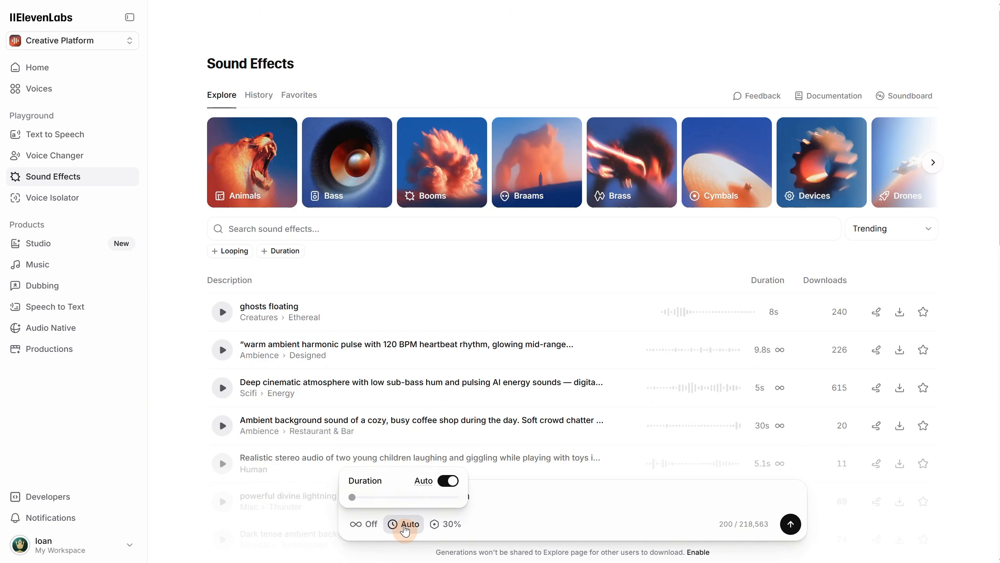
click(404, 527)
click(442, 527)
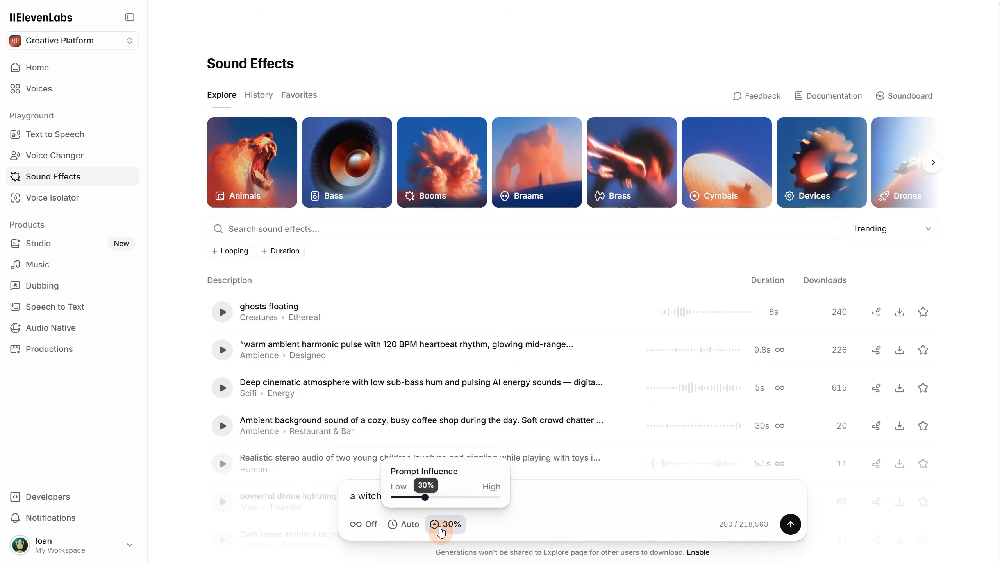
drag(424, 497, 468, 504)
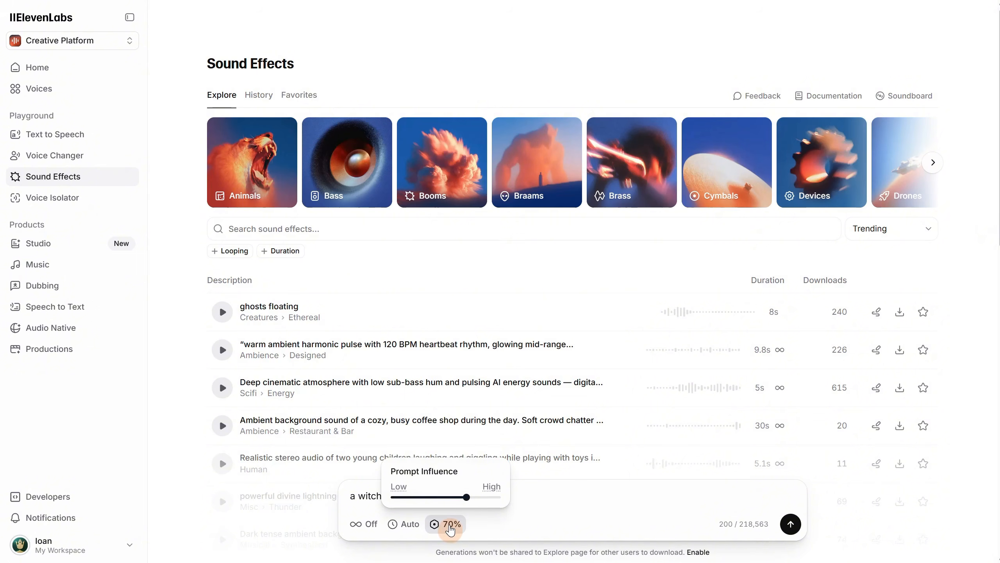
Set the sound duration to 5.0 seconds and generate the witch laugh effect.
click(401, 527)
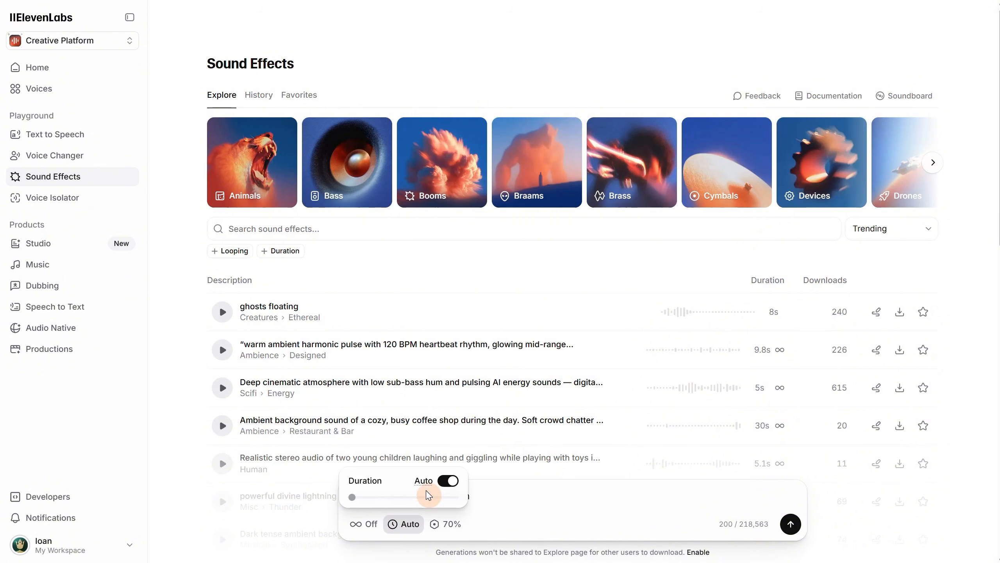
mouse_move(353, 501)
drag(353, 501, 367, 505)
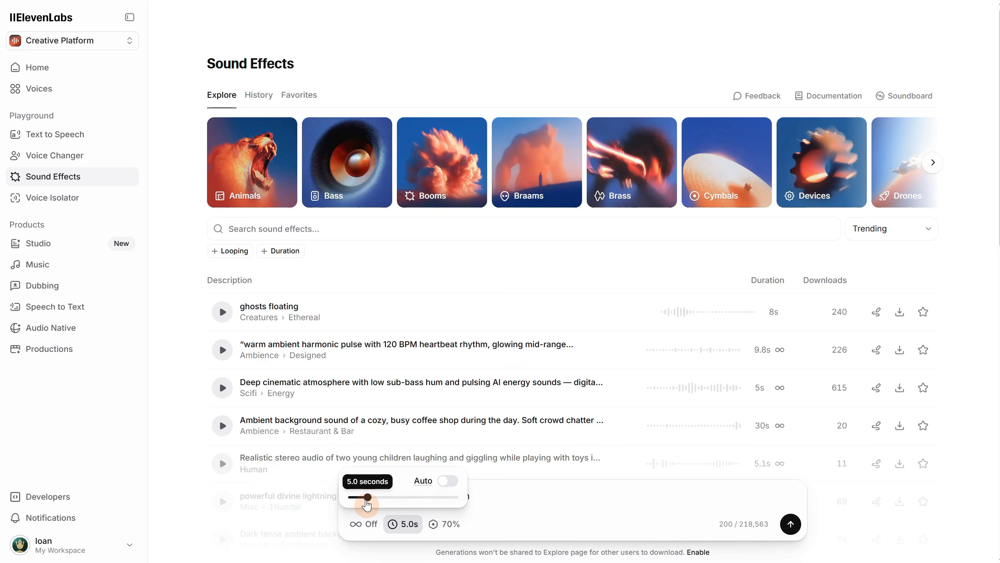
click(497, 497)
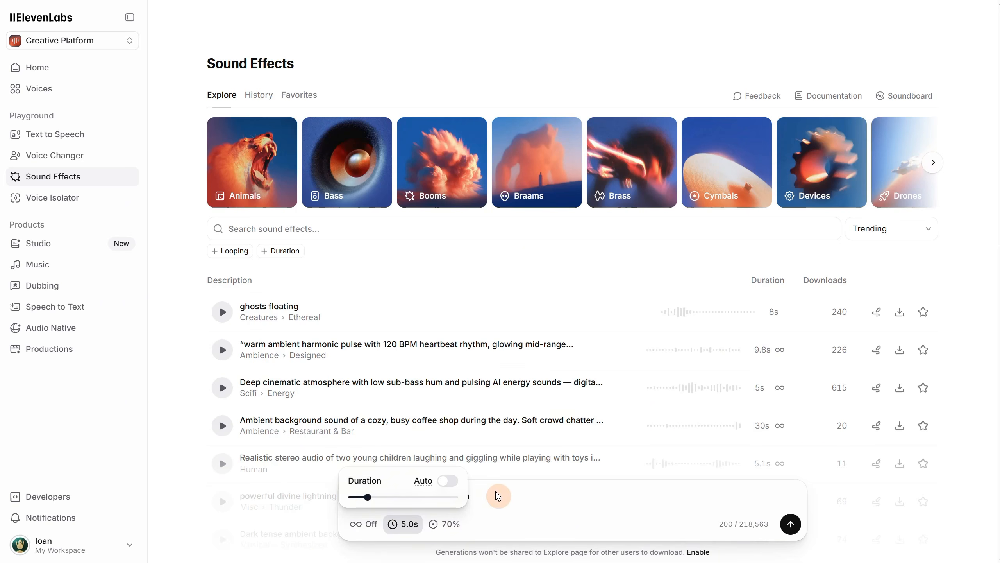
click(791, 524)
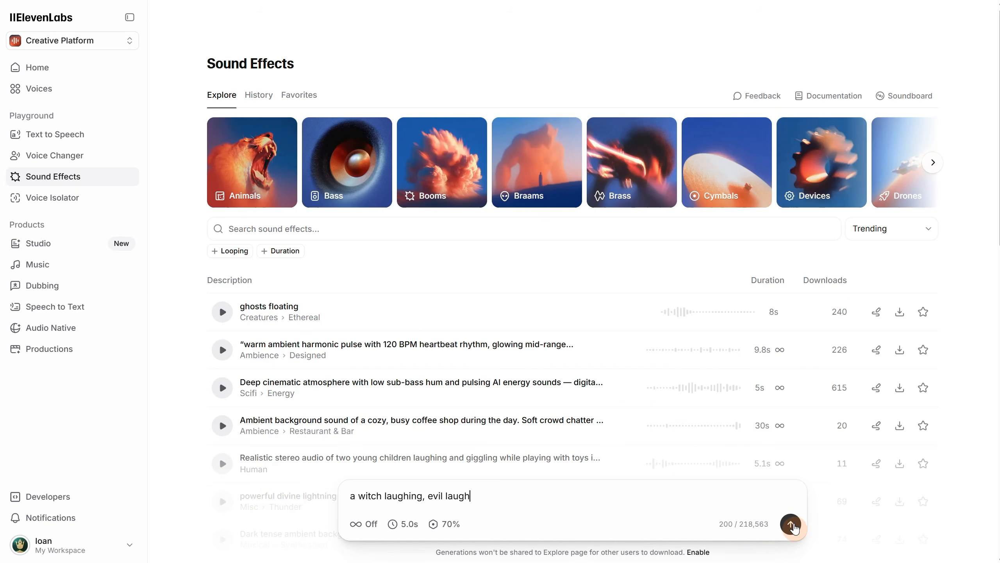
click(792, 526)
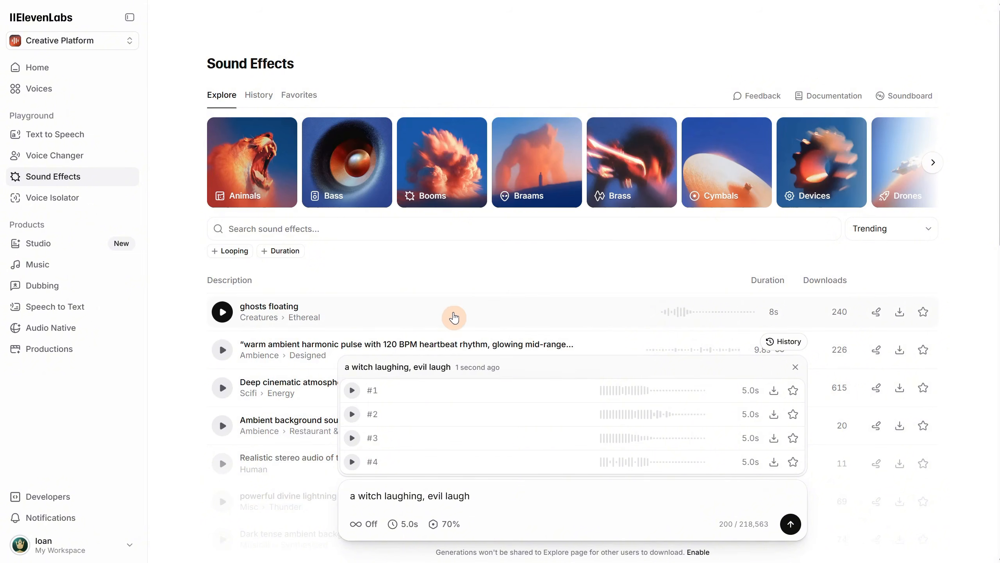
Listen to all four generated variations of the witch laugh.
click(356, 399)
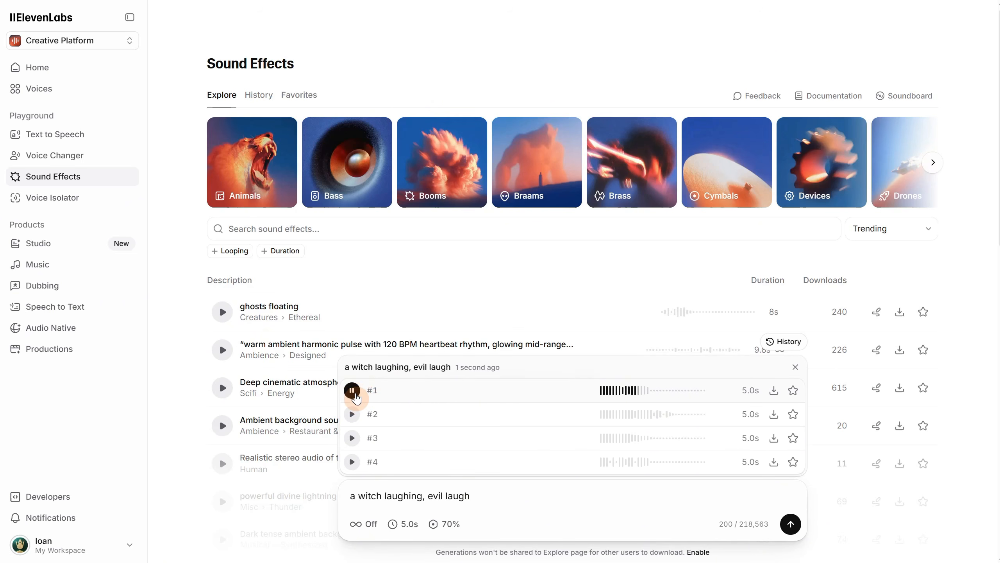
click(353, 414)
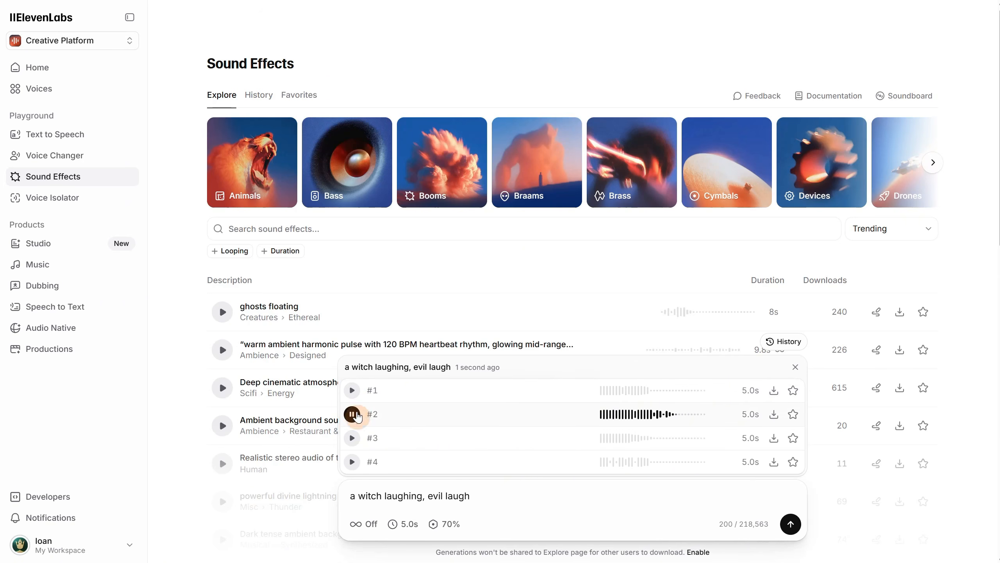
click(353, 438)
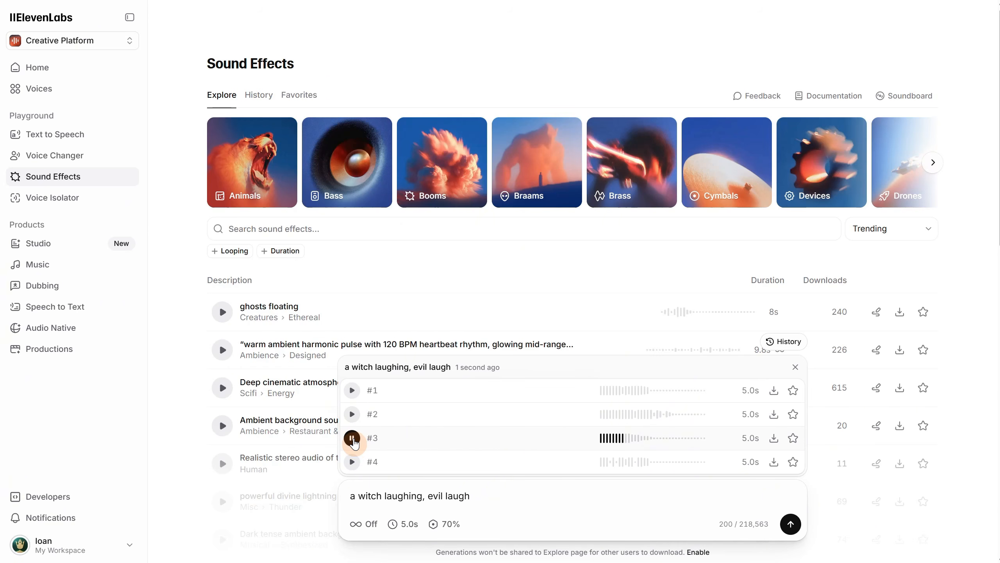
click(353, 462)
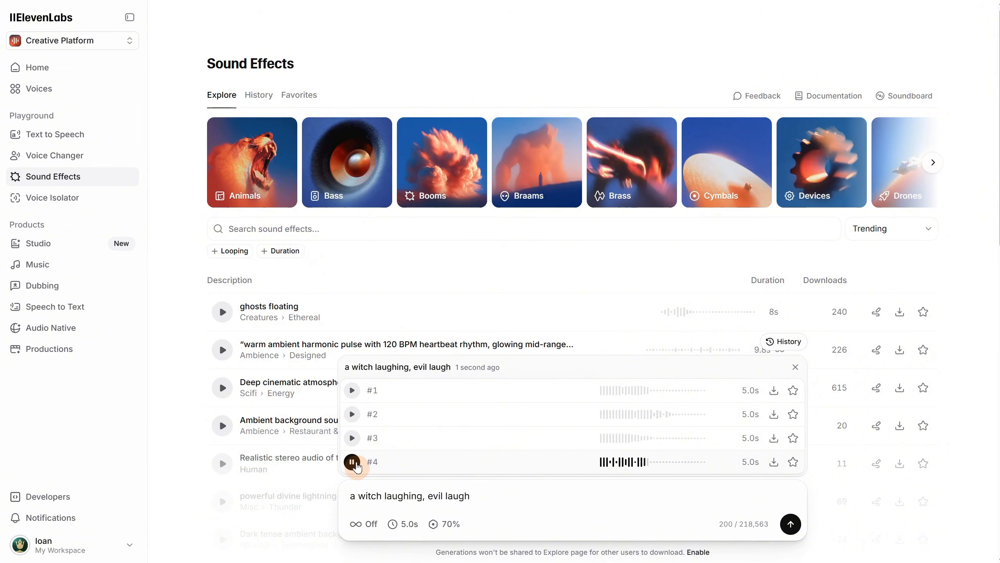
Check the download formats offered for variation #4, including WAV, and dismiss the generated results.
click(774, 464)
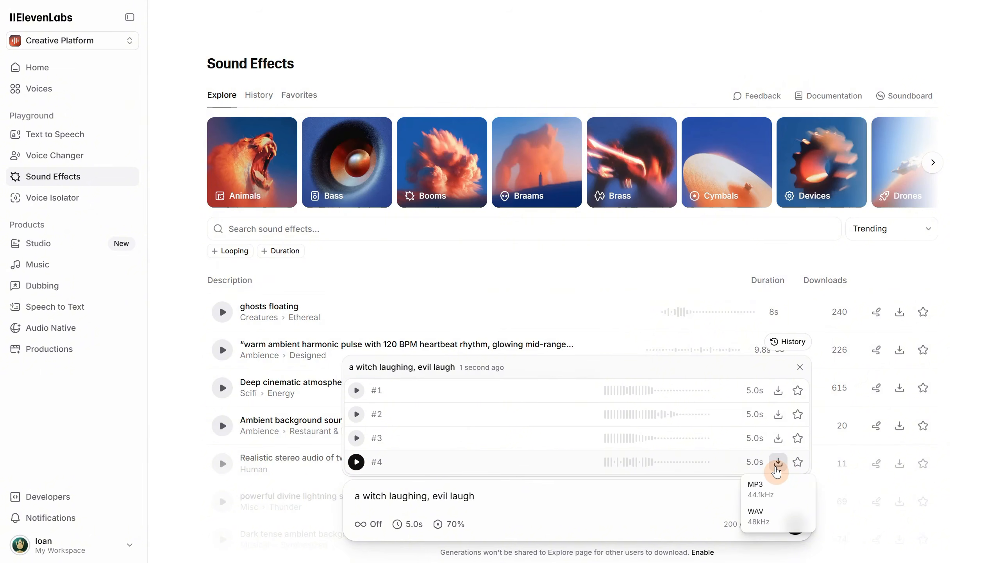
click(768, 516)
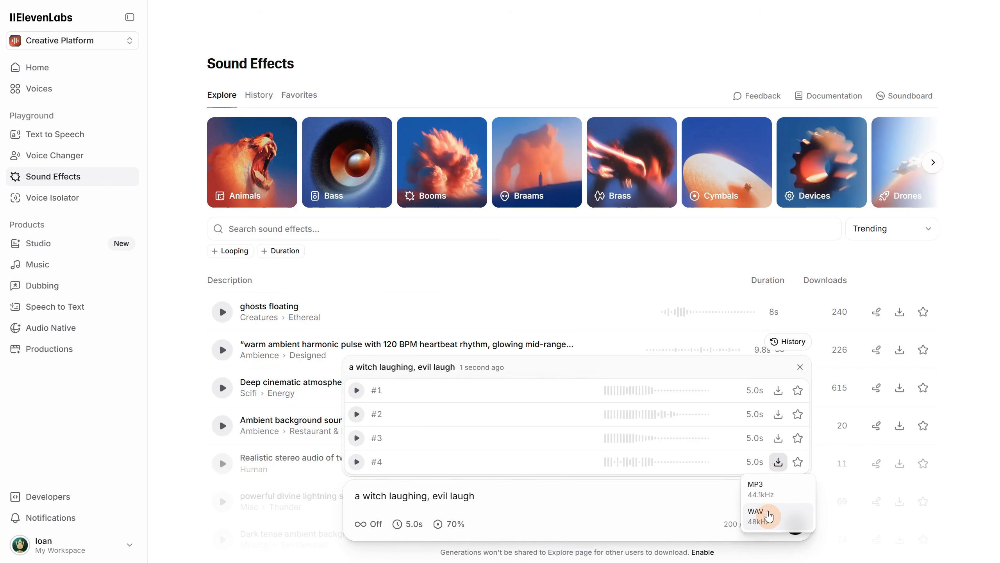
click(611, 498)
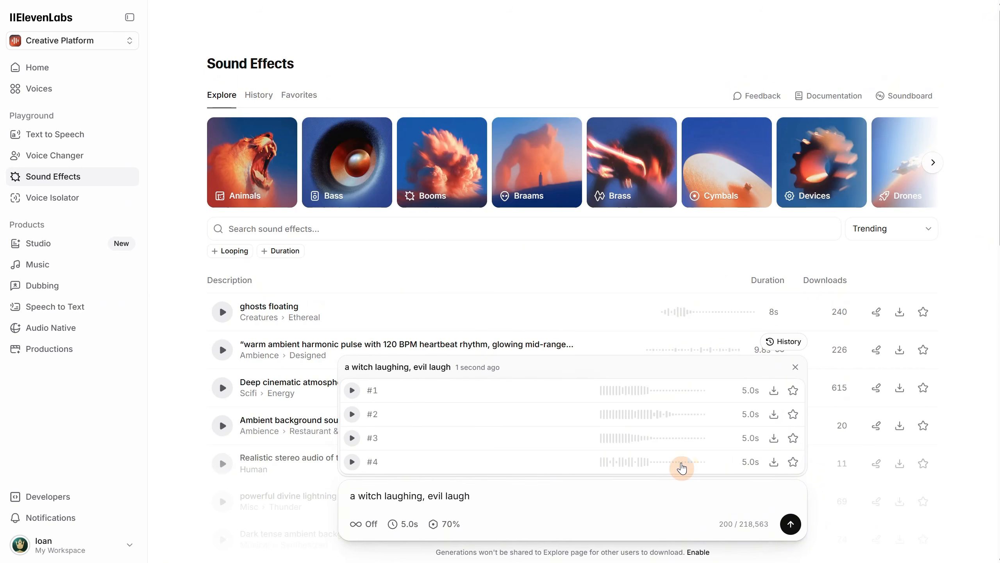
click(794, 370)
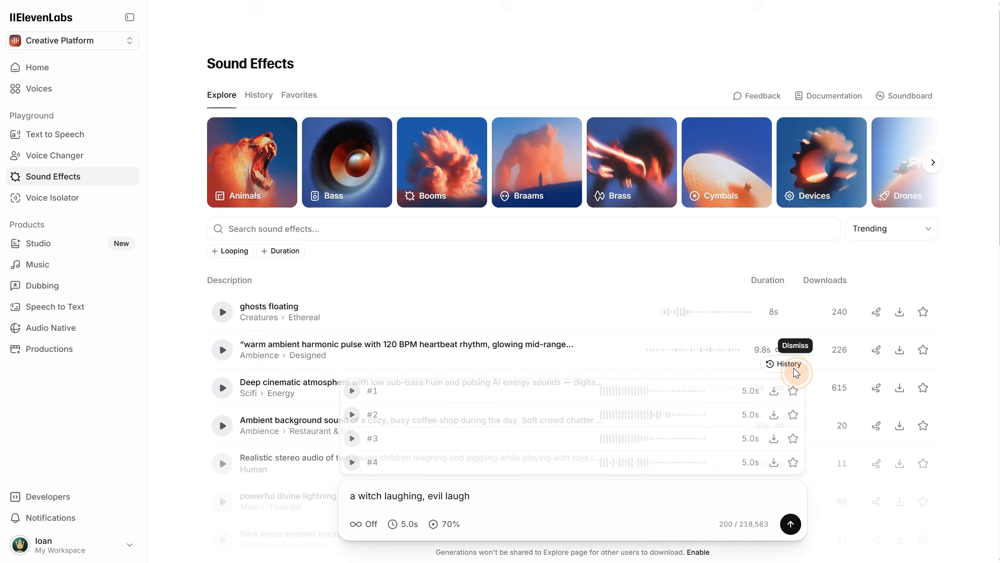
Set the duration of the next generated sound to 30.0 seconds.
click(403, 523)
click(368, 498)
drag(367, 498, 493, 508)
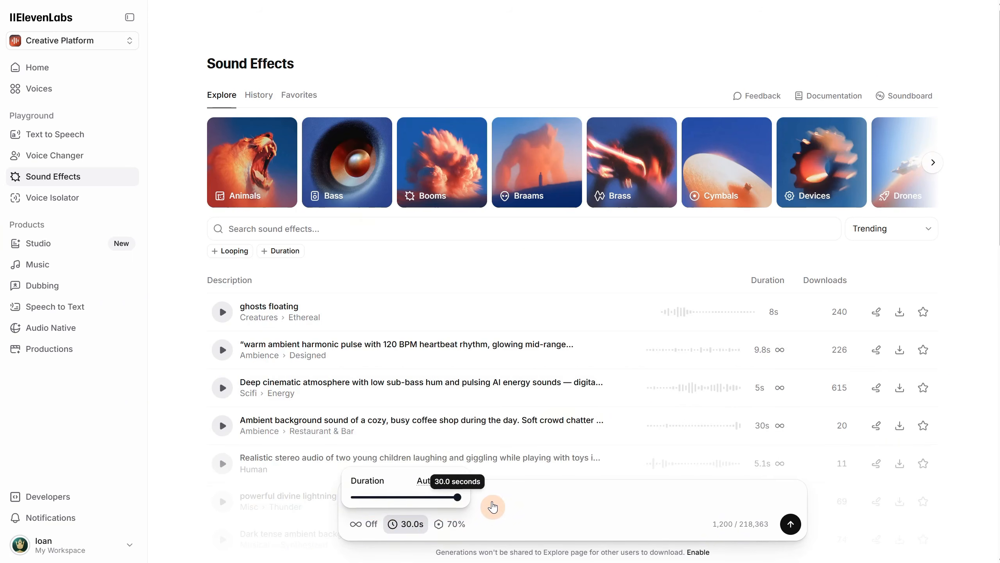
Turn looping on and generate a sound effect from the prompt "cozy fireplace ambience".
click(453, 482)
click(367, 528)
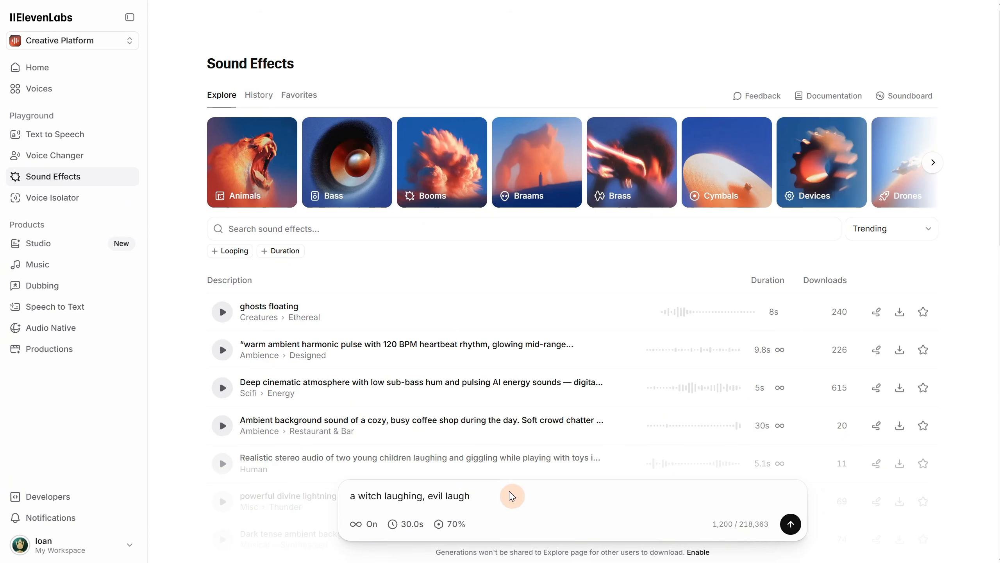
drag(512, 495, 325, 493)
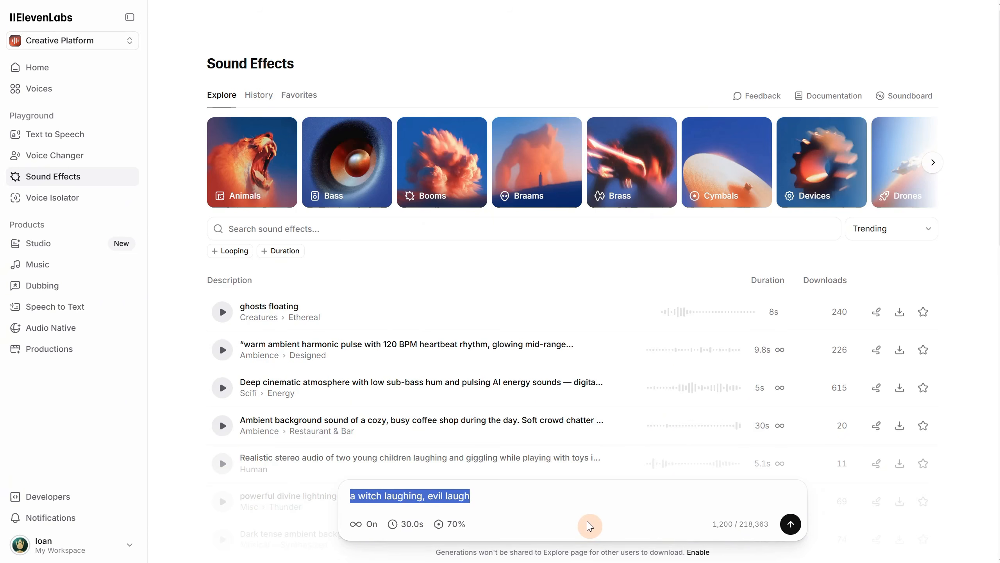
text(cozy fireplace ambience)
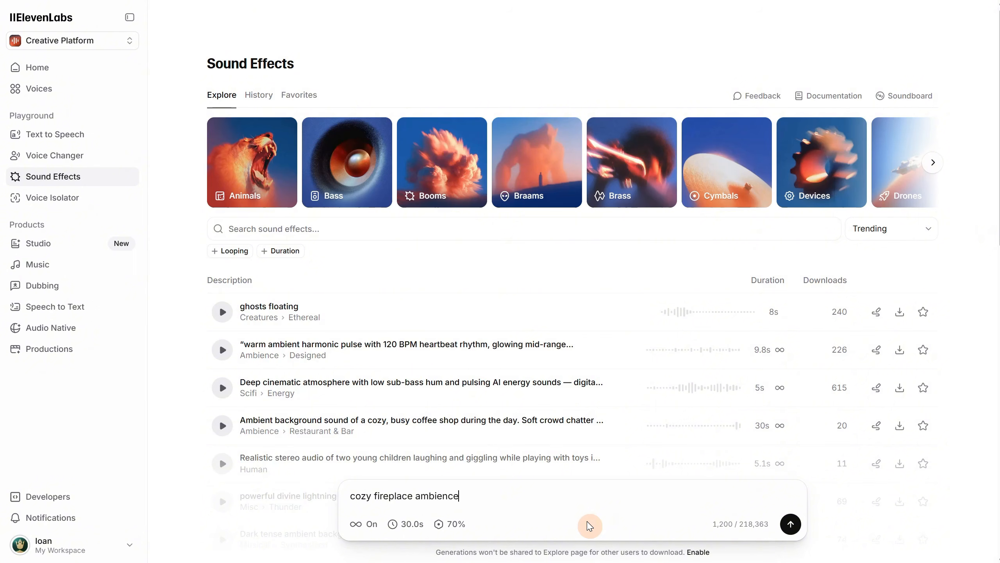
mouse_move(712, 524)
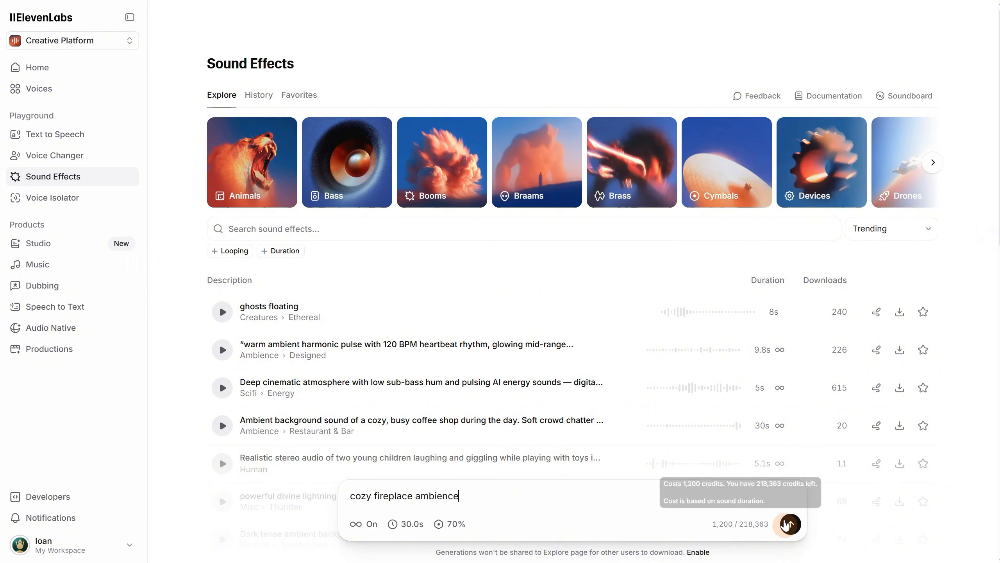
click(791, 525)
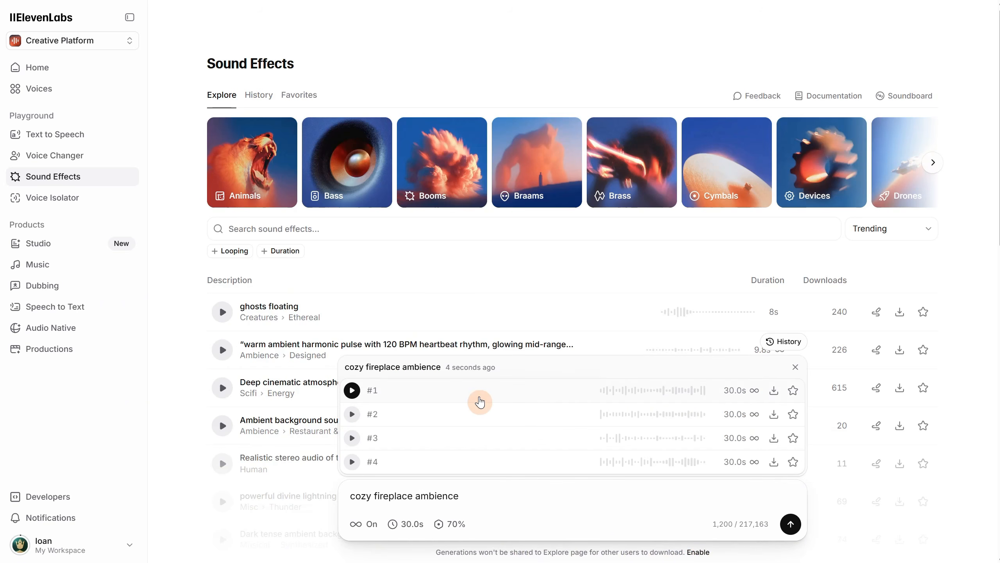
Listen to all four generated variations of the cozy fireplace ambience and stop playback.
click(353, 390)
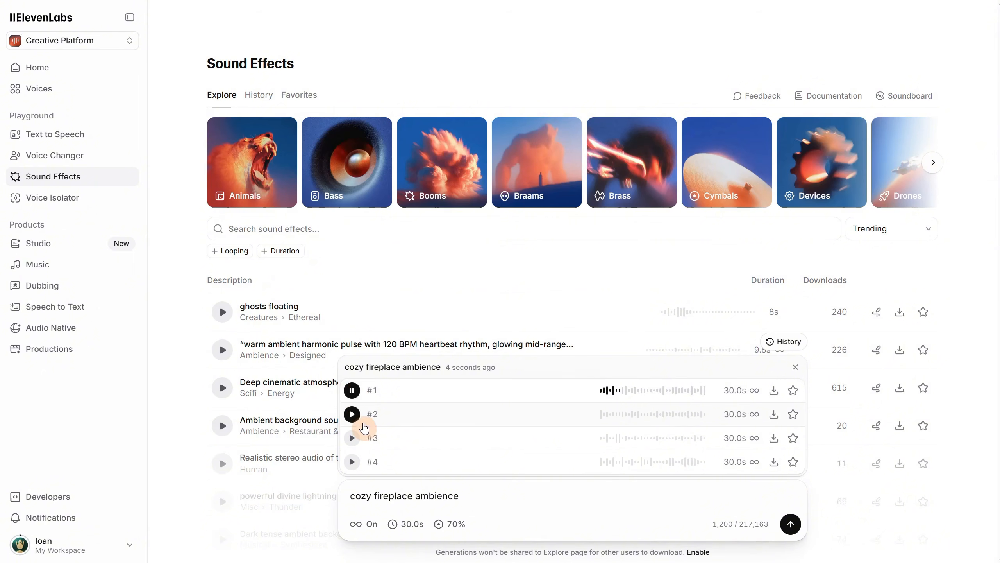
click(355, 416)
click(351, 437)
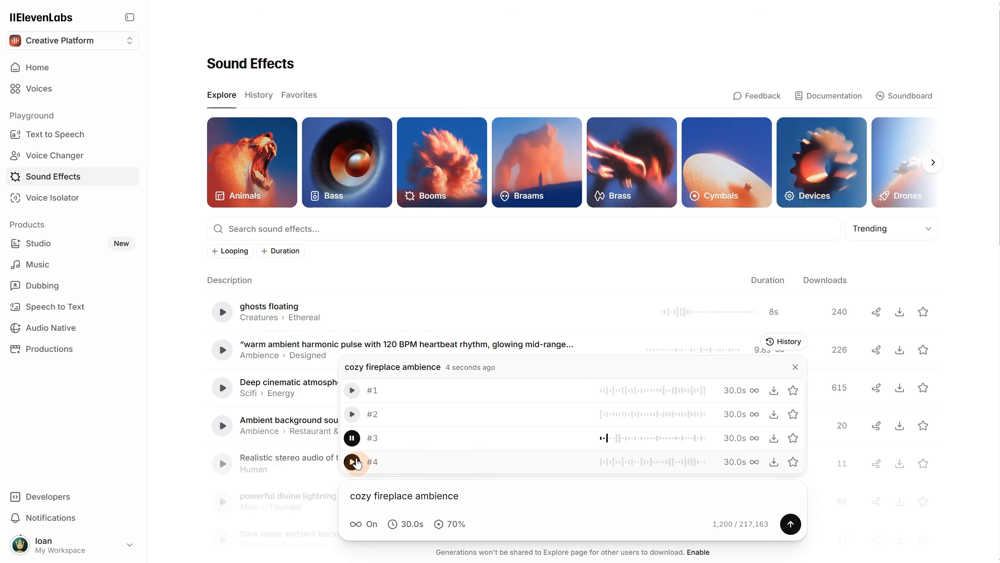
click(352, 462)
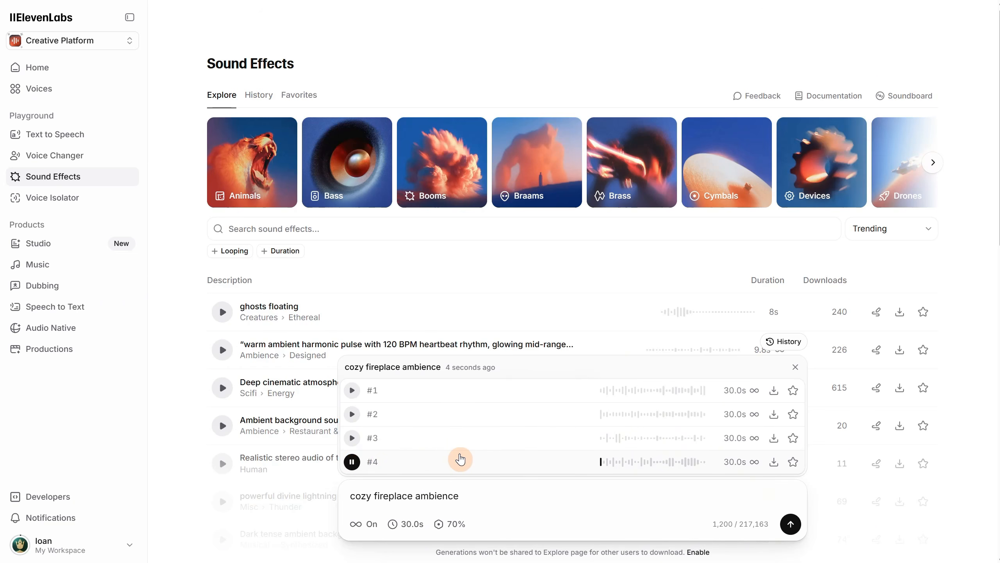
click(352, 462)
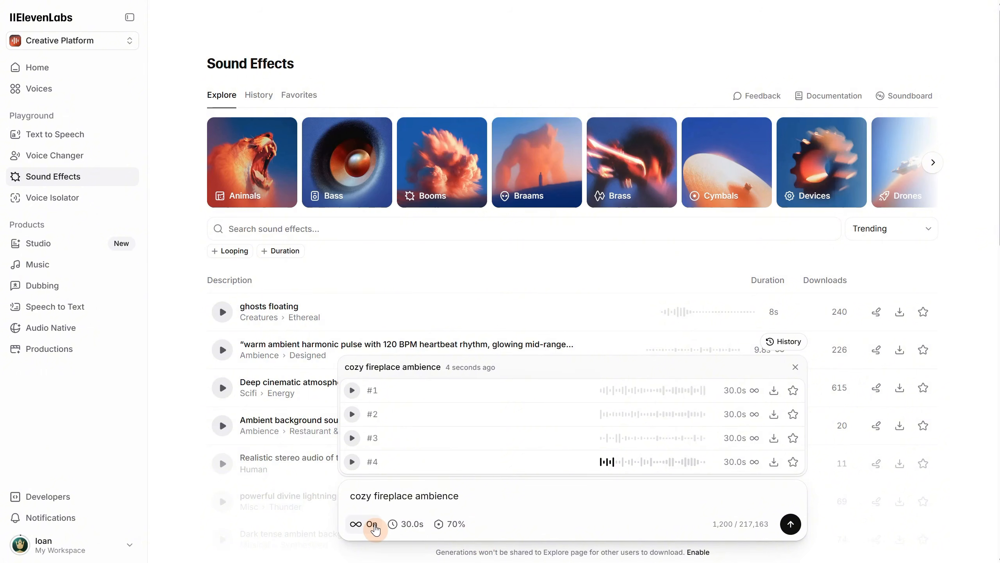
Set the duration to 6.8 seconds and generate a sound from the prompt "a predator sound in jungle, alpha creature, alien".
click(404, 529)
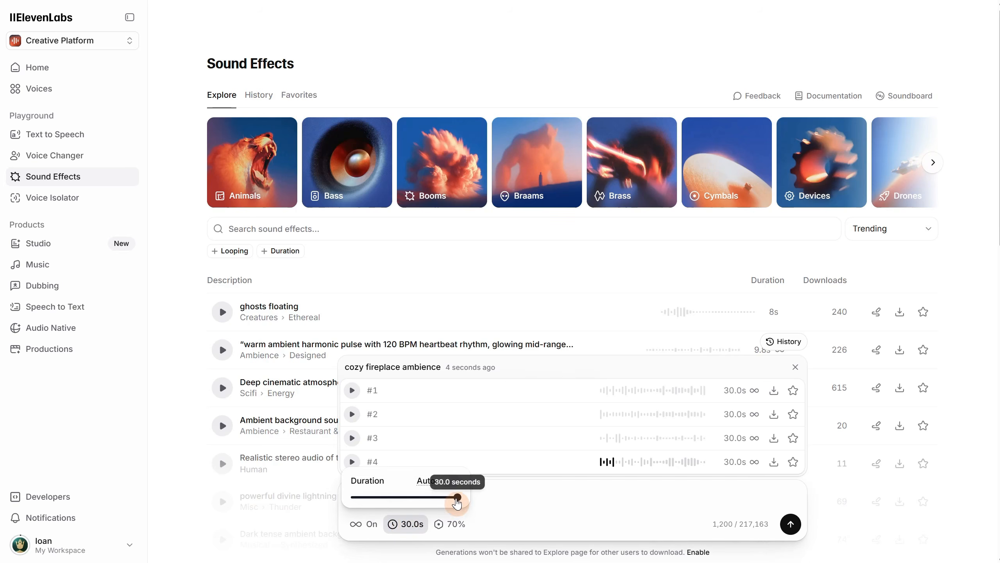
drag(456, 506, 602, 501)
click(508, 503)
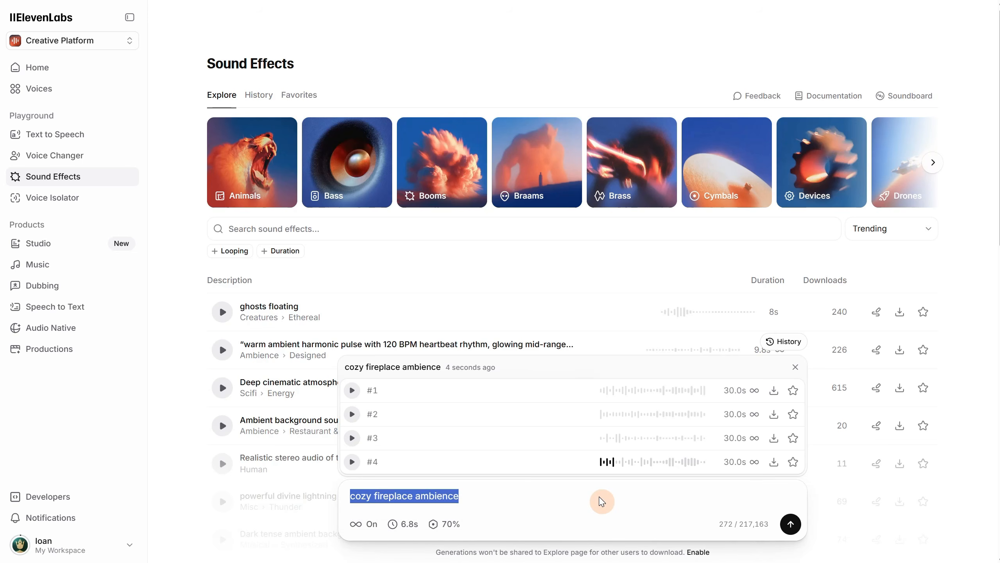
text(a predator sound in jungle, alpha creature, alien)
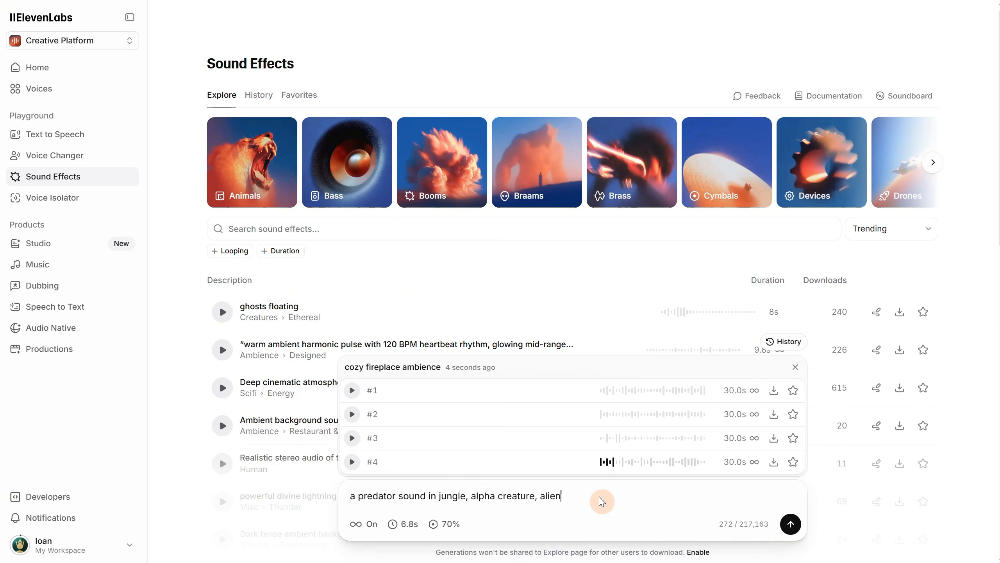
click(790, 524)
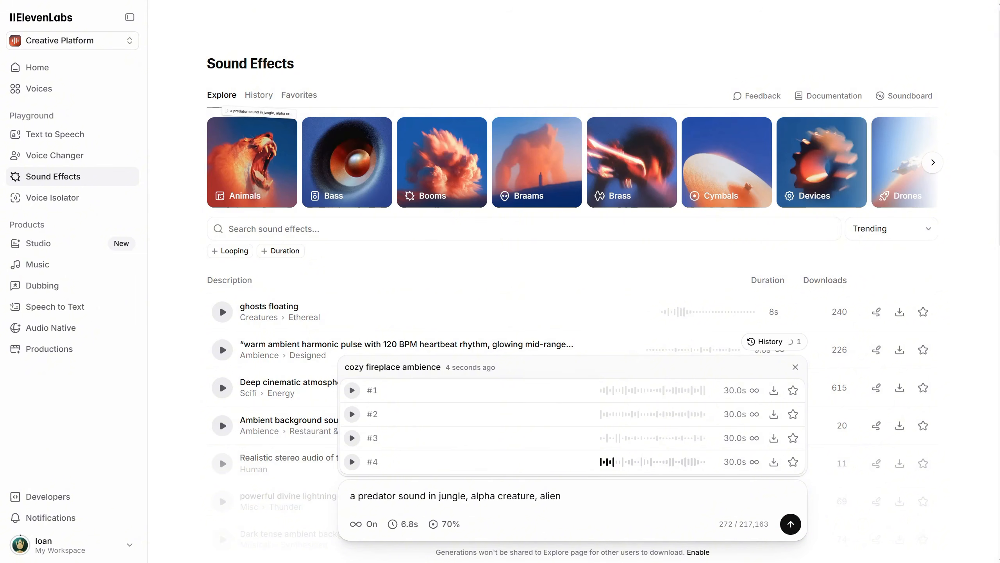
Listen to all four generated variations of the jungle predator sound and stop playback.
click(352, 391)
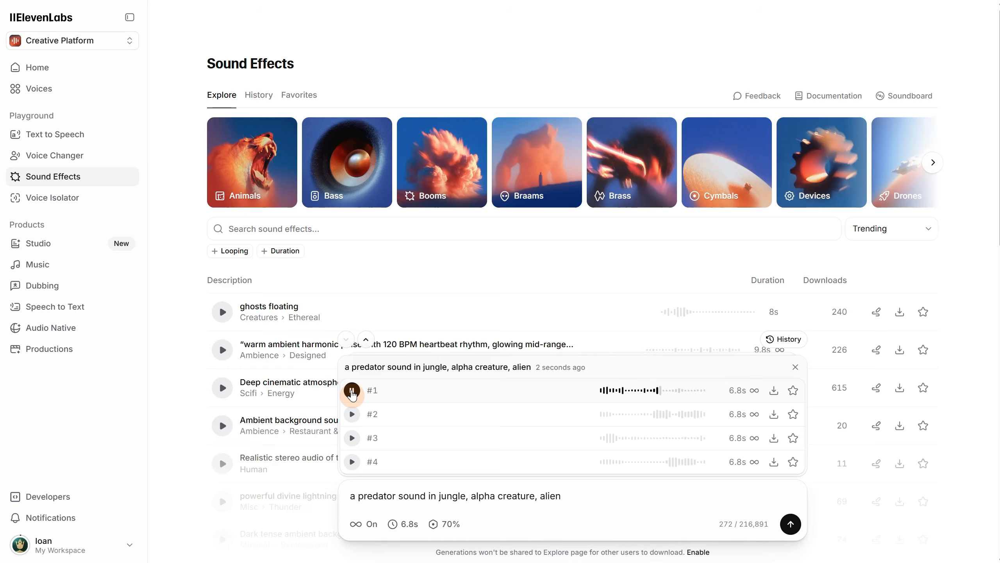
click(351, 414)
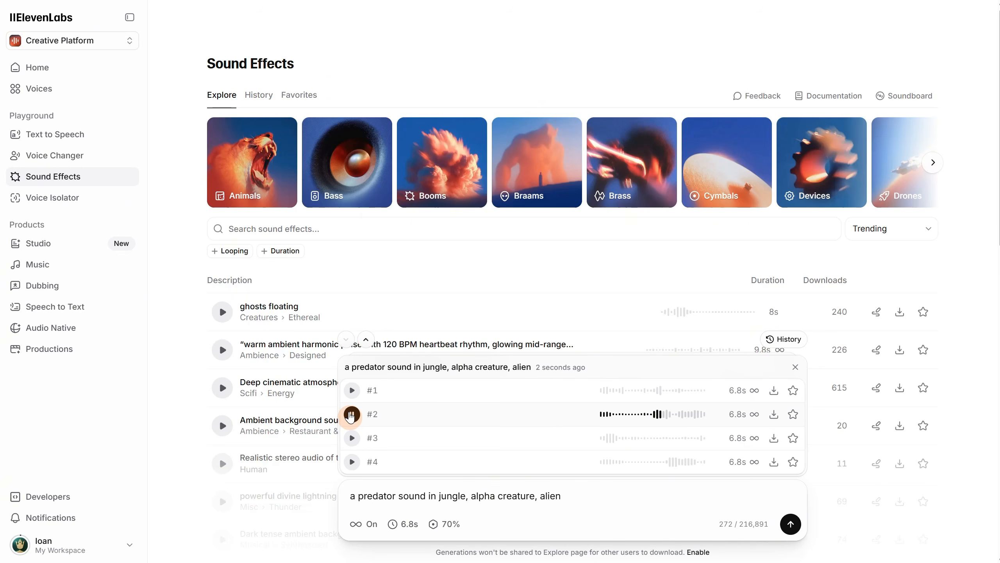
click(351, 438)
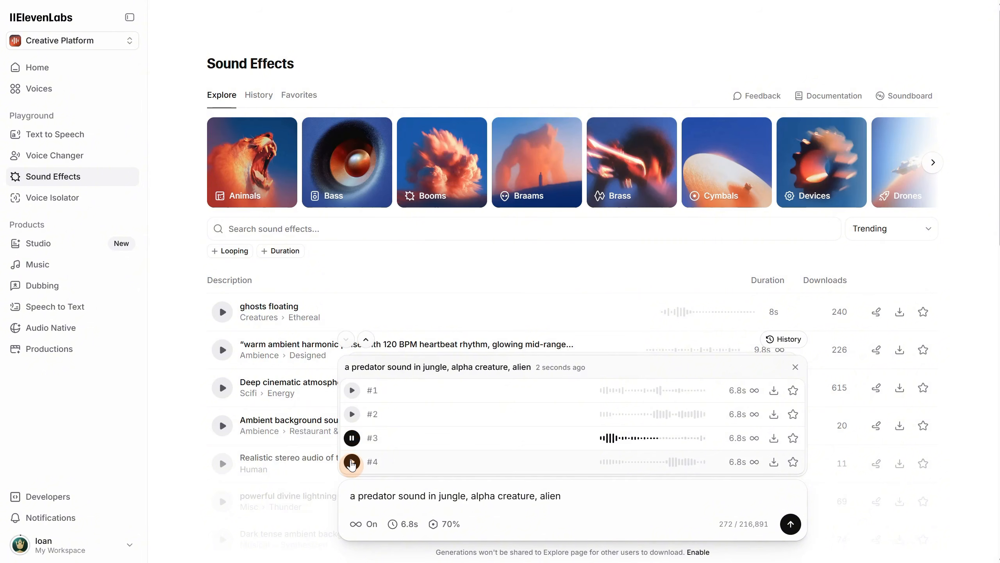
click(352, 462)
click(351, 462)
Generate a 10.0-second sound from the prompt "Deep cave ambience with dripping water, faint echoes".
triple_click(593, 497)
text(Deep cave ambience with dripping water, faint echoes)
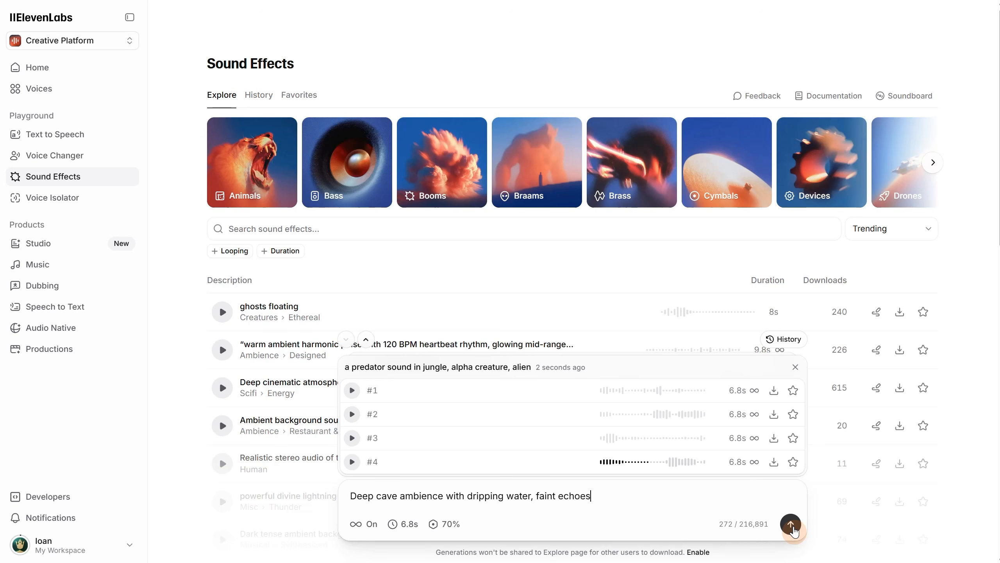
click(403, 523)
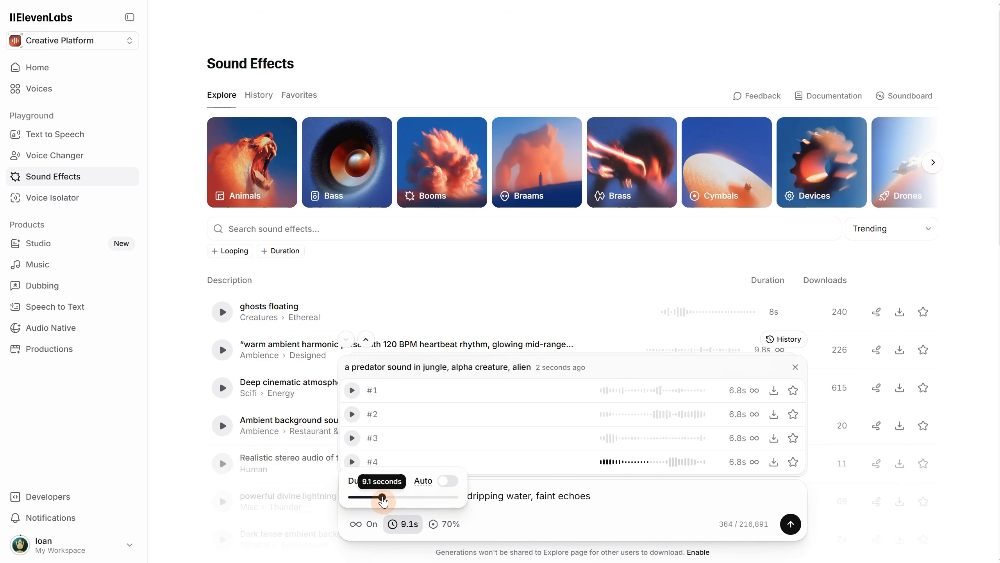
drag(379, 497, 393, 496)
Listen to all four generated variations of the deep cave ambience and stop playback.
click(351, 390)
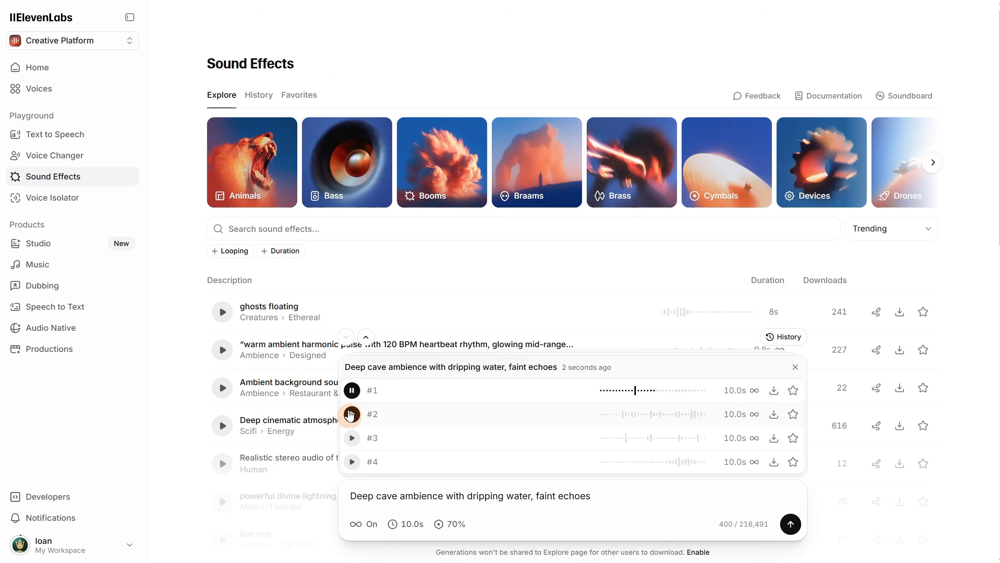
click(352, 413)
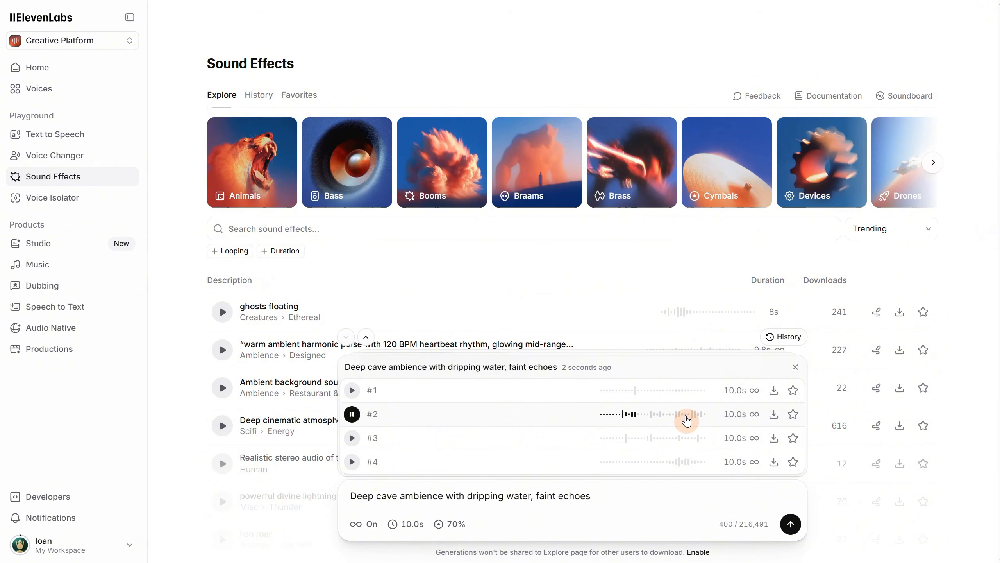
click(353, 438)
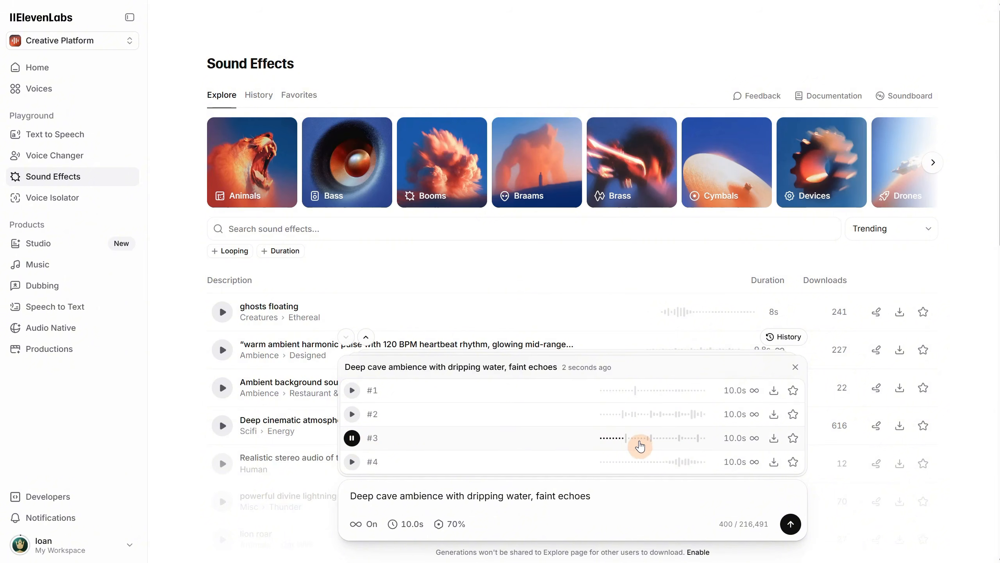
click(351, 461)
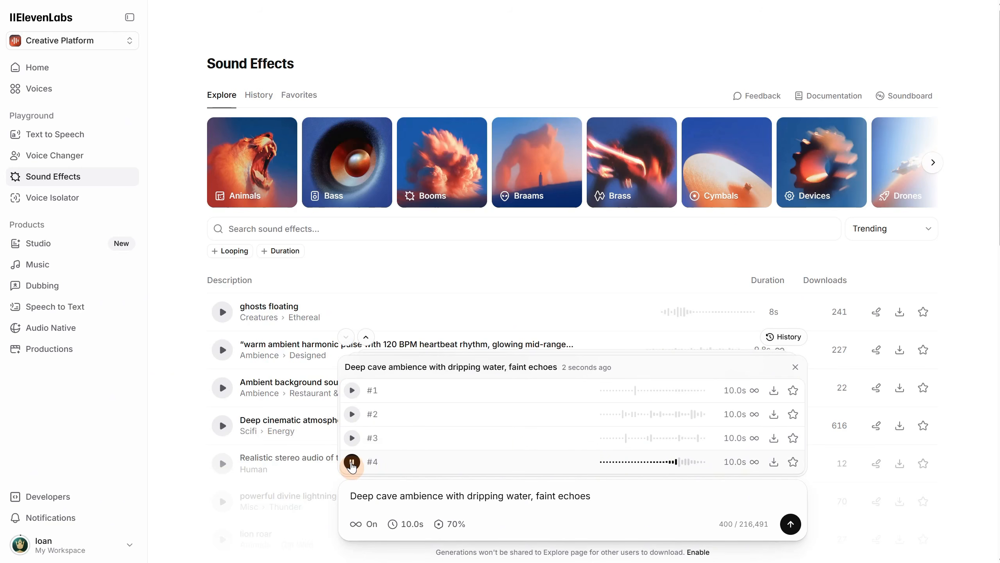
click(352, 462)
Turn looping off, set the duration to Auto, and dismiss the generated results.
click(404, 524)
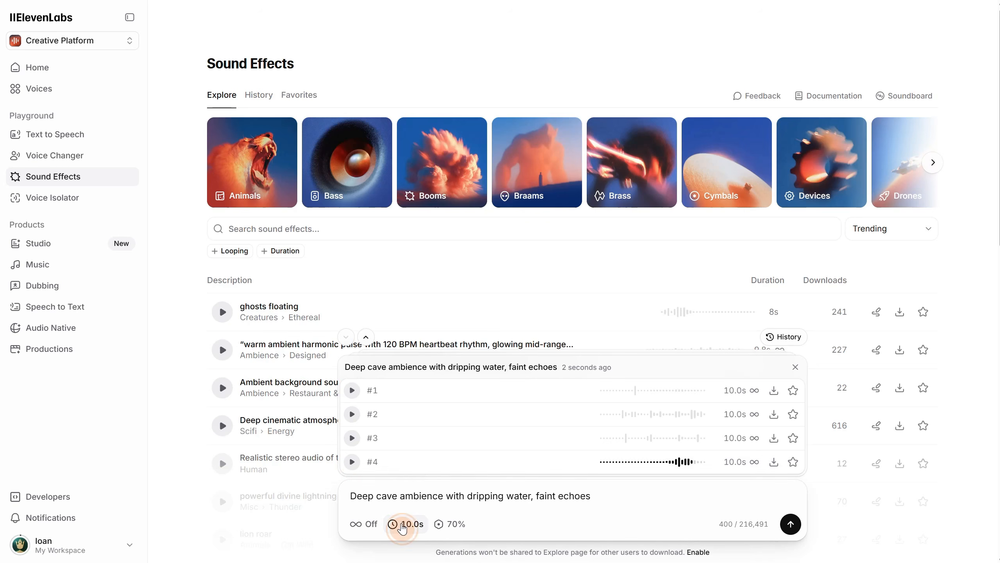
click(449, 481)
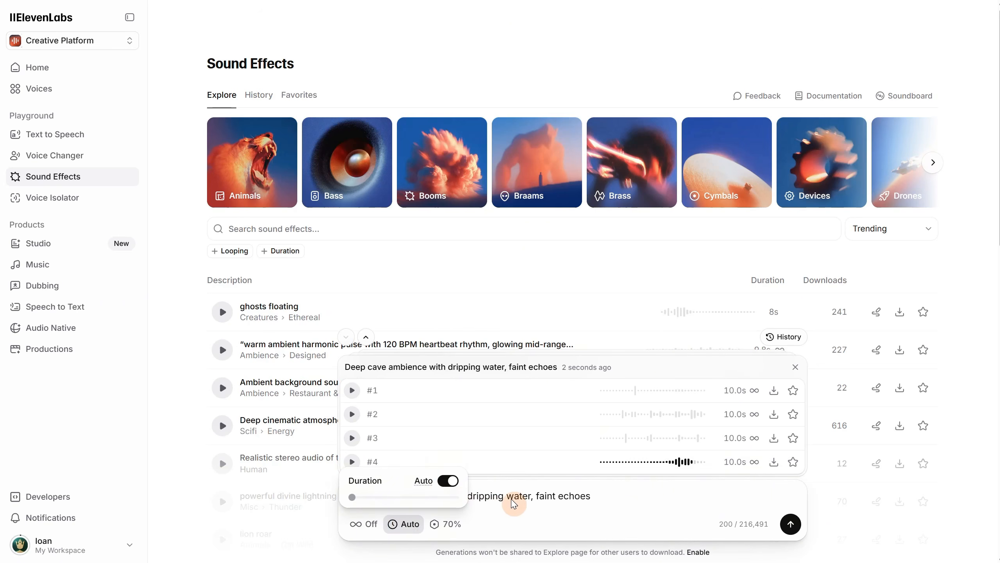
click(516, 512)
click(794, 370)
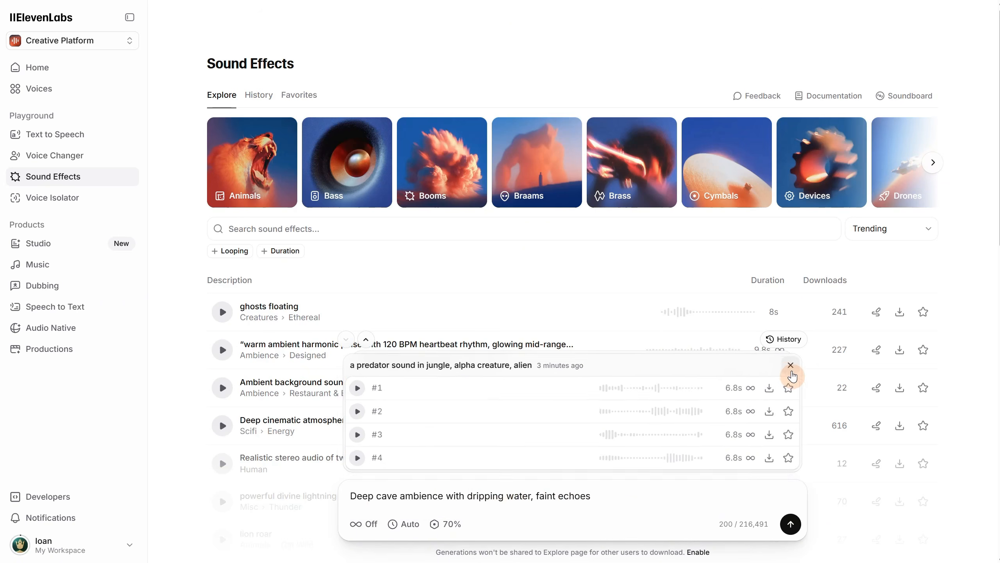
In the generation history, mark variation #1 of the deep cave ambience as a favorite and check the favorites list.
click(258, 102)
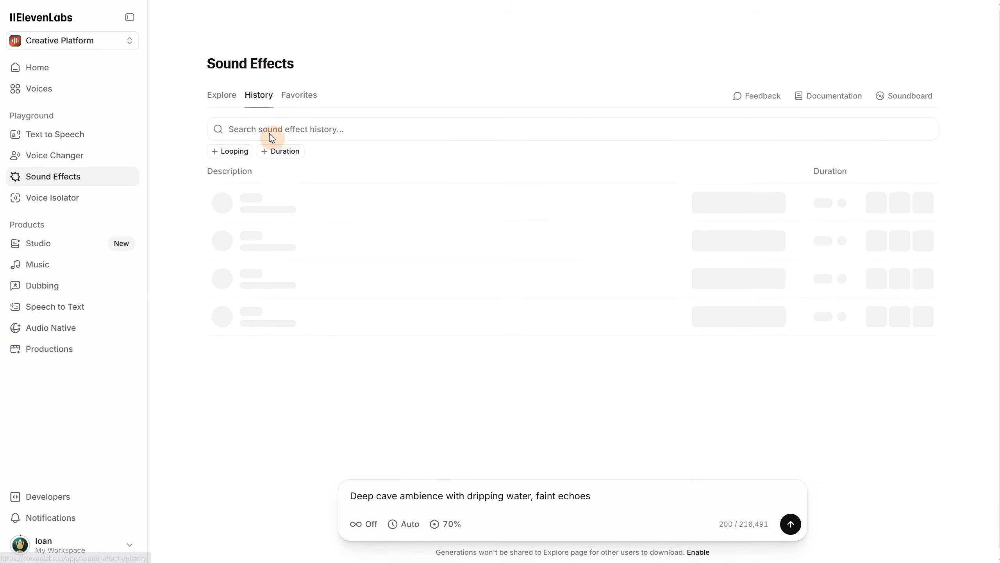
scroll(319, 335, down, 2)
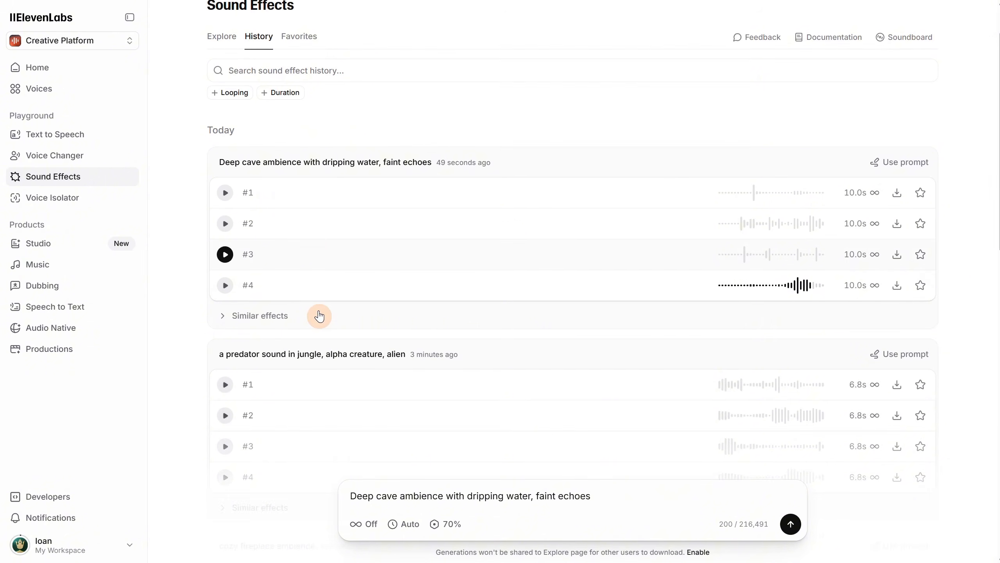
scroll(314, 308, up, 2)
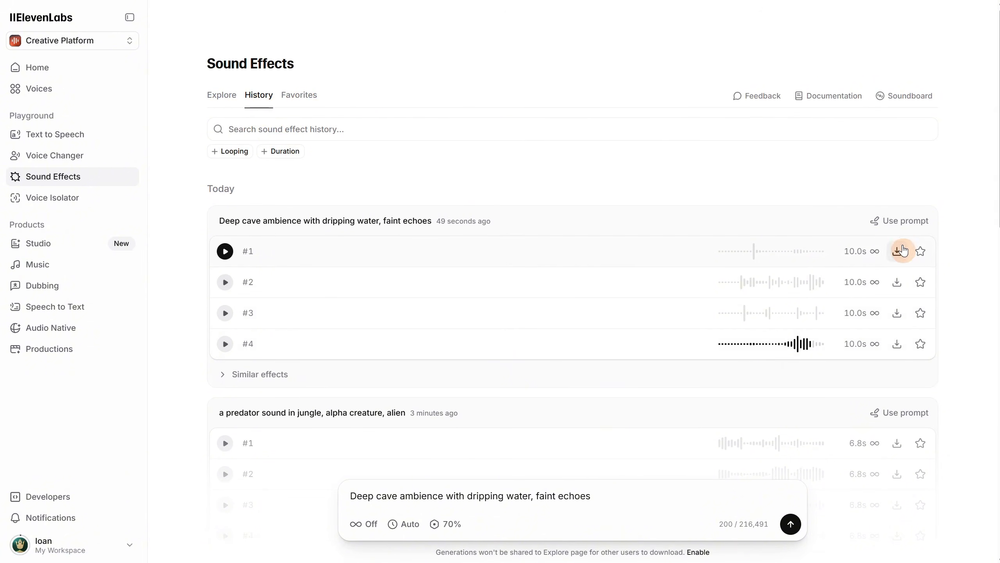
click(920, 251)
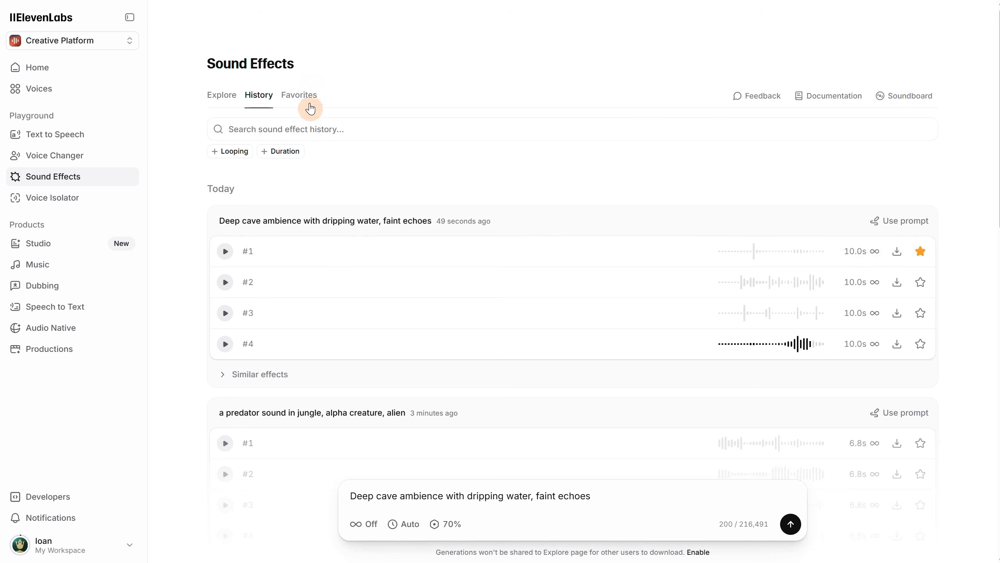
click(300, 96)
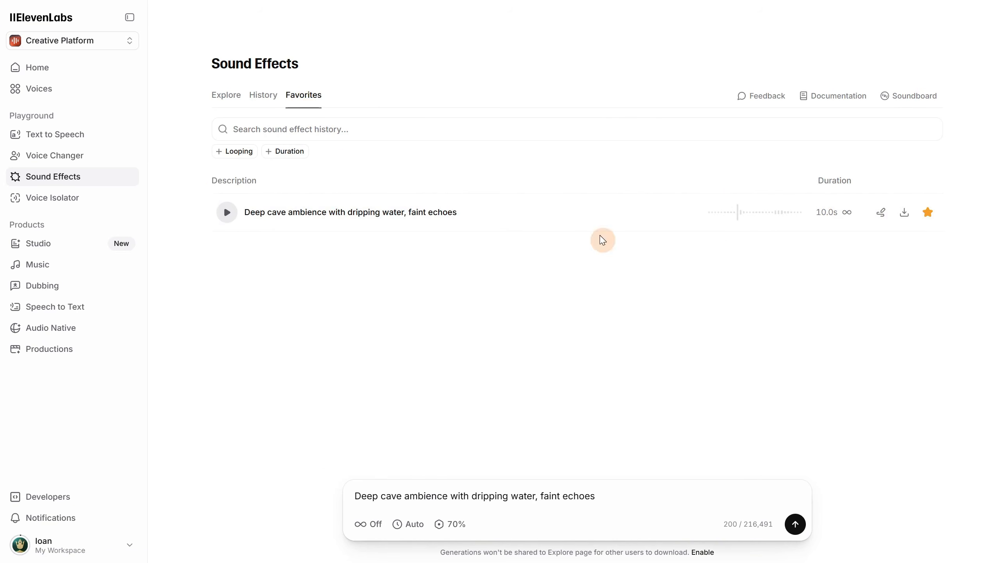
click(259, 99)
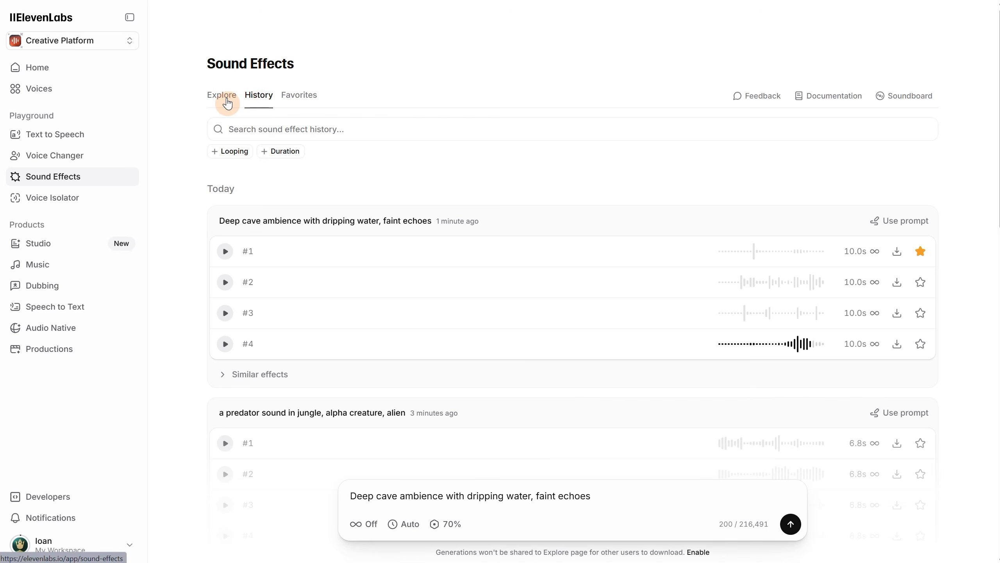
Generate a sound from the prompt "Peaceful magical forest with ethereal tones, fairy bells, and soft wind movement".
click(655, 503)
key(ctrl+shift+Left)
key(ctrl+shift+Left)
key(ctrl+shift+Left)
key(ctrl+shift+Left)
key(ctrl+shift+Left)
key(ctrl+shift+Left)
key(ctrl+shift+Left)
key(ctrl+shift+Left)
text(Peaceful magical forest with ethereal tones, fairy bells, and soft wind movement)
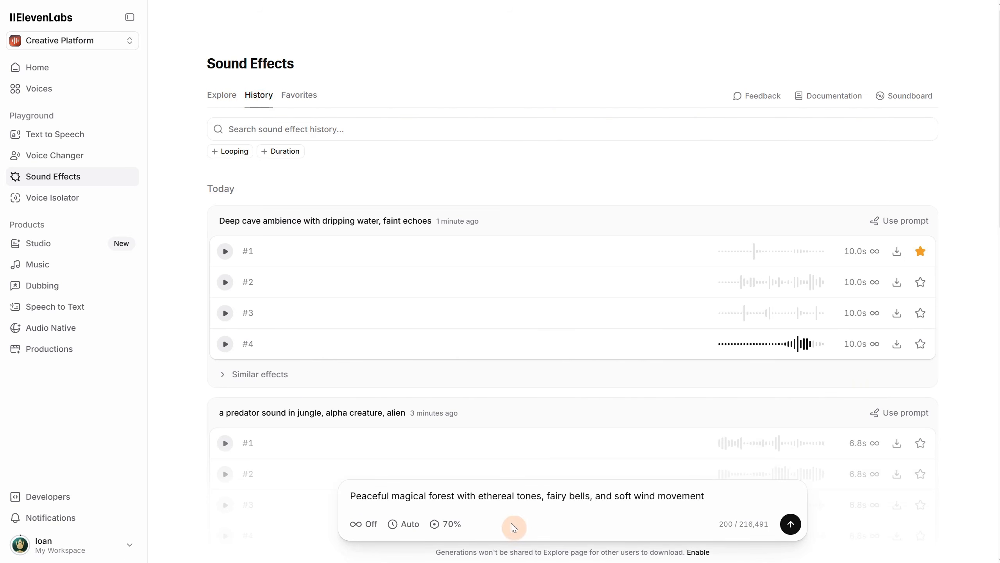
click(791, 523)
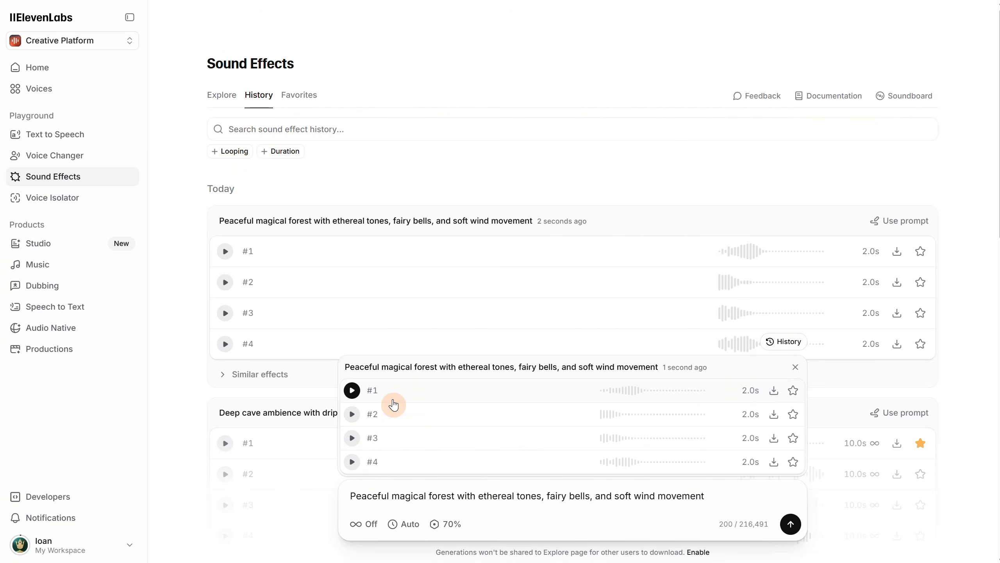
Listen to all four generated variations of the peaceful magical forest sound.
click(352, 390)
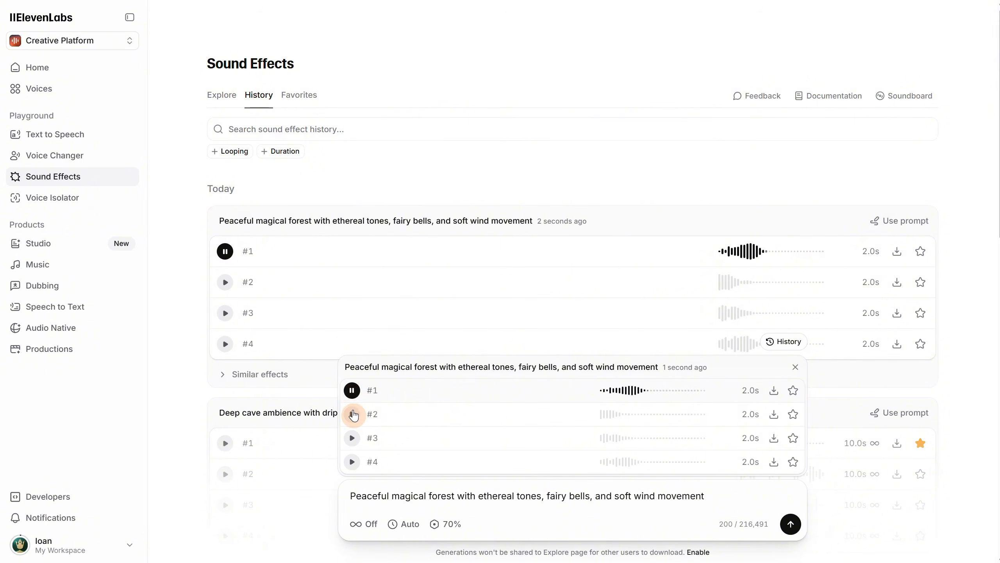
click(352, 413)
click(352, 439)
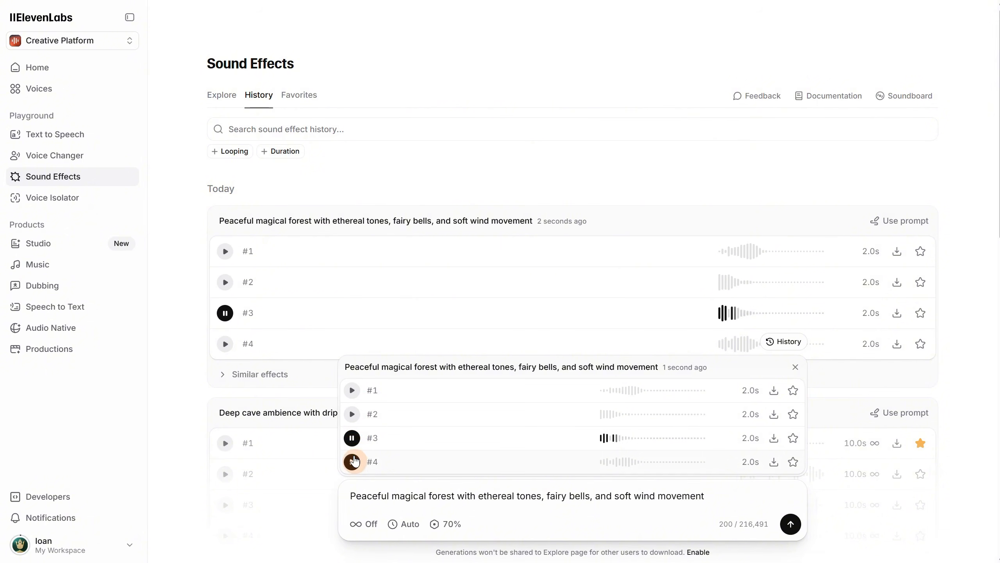
click(353, 462)
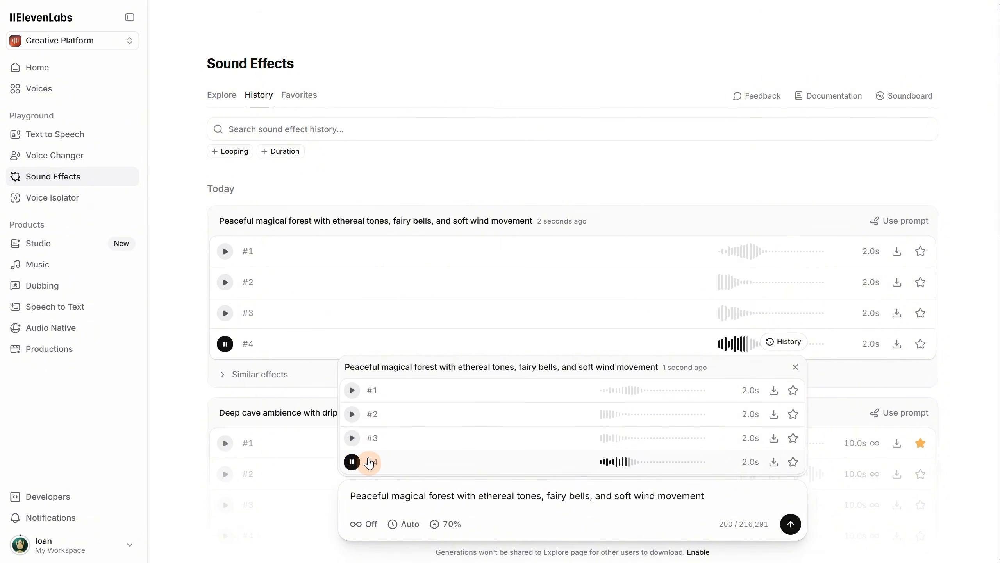
Set the duration to 7.0 seconds and generate a sound from "Ancient temple interior with echoing footsteps, stone scraping, and chanting voices" with looping off.
click(368, 525)
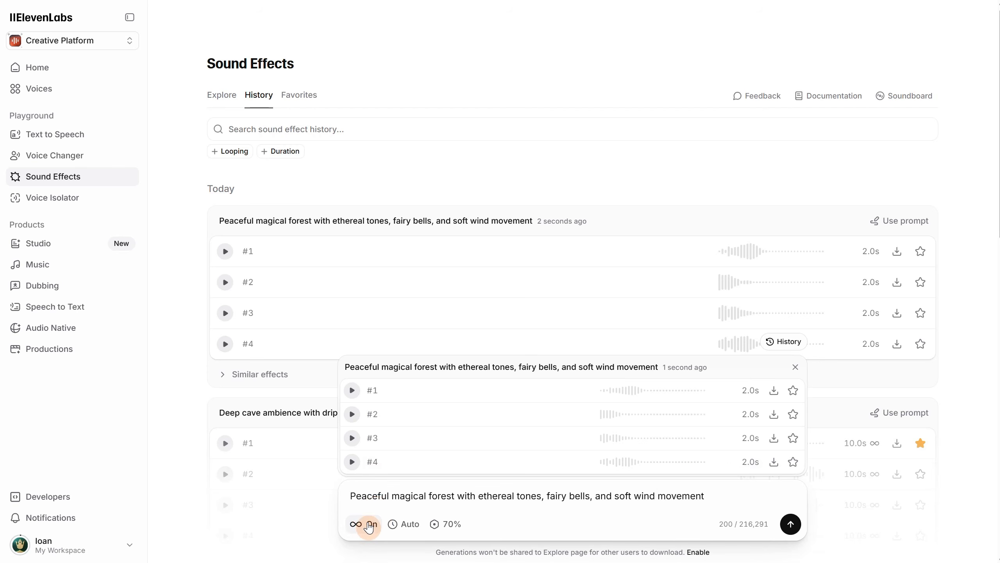
click(368, 525)
click(404, 524)
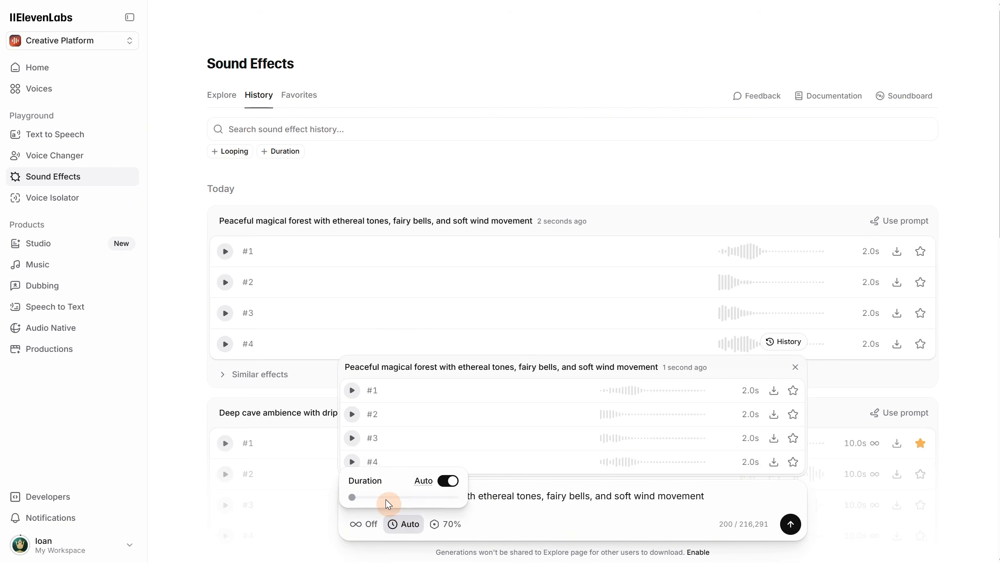
drag(353, 498, 375, 505)
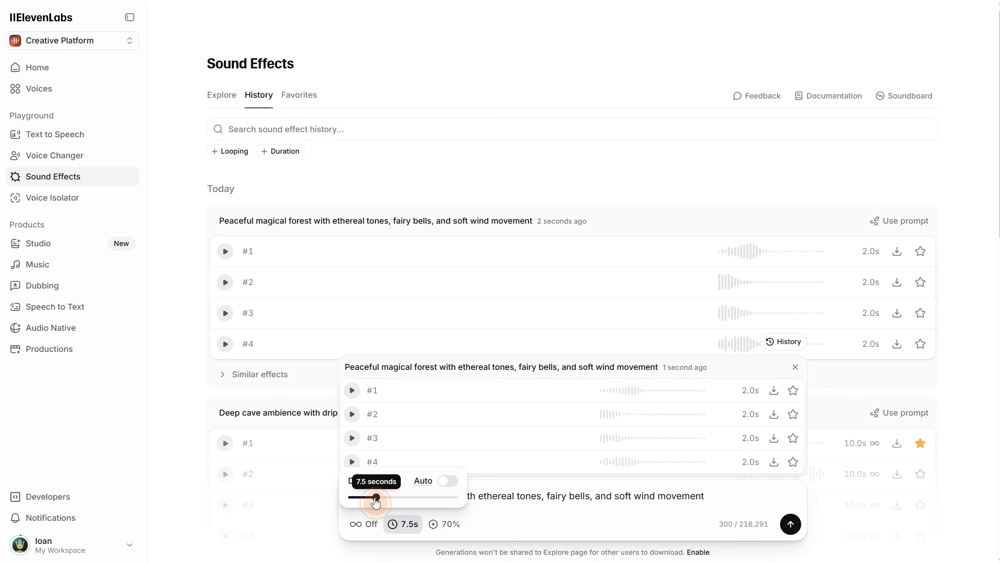
click(500, 506)
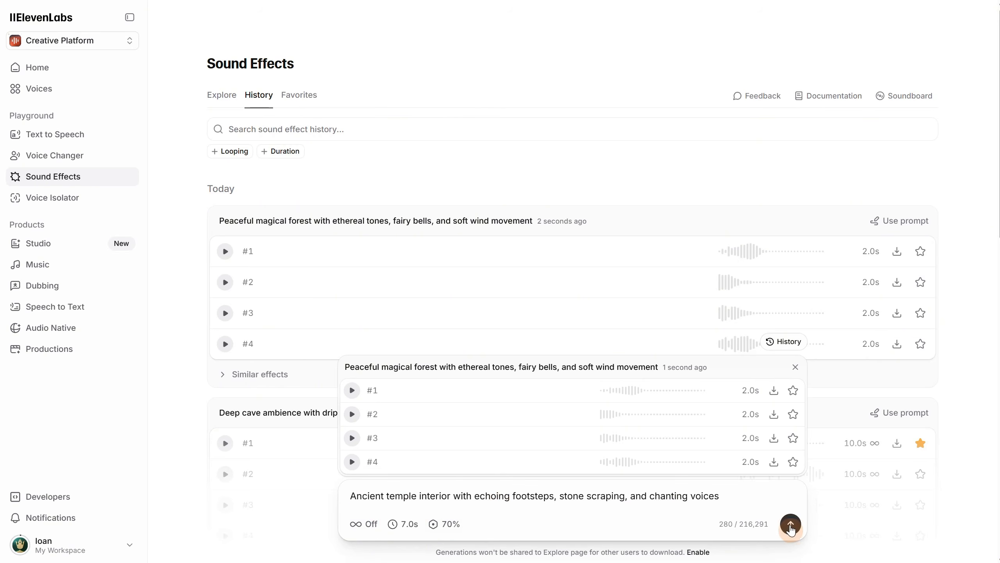
click(791, 523)
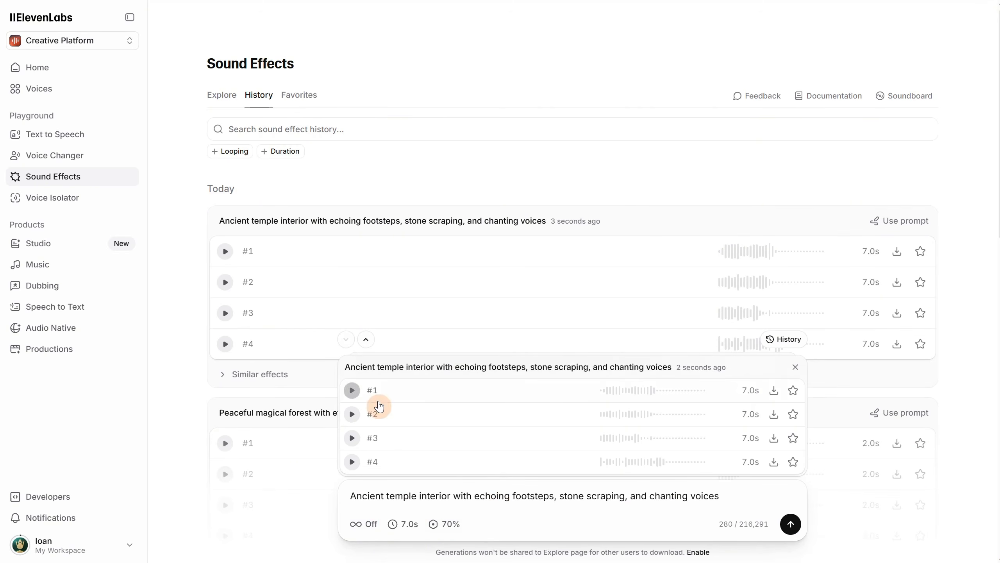
Listen to all four variations of the ancient temple interior sound and stop playback.
click(352, 390)
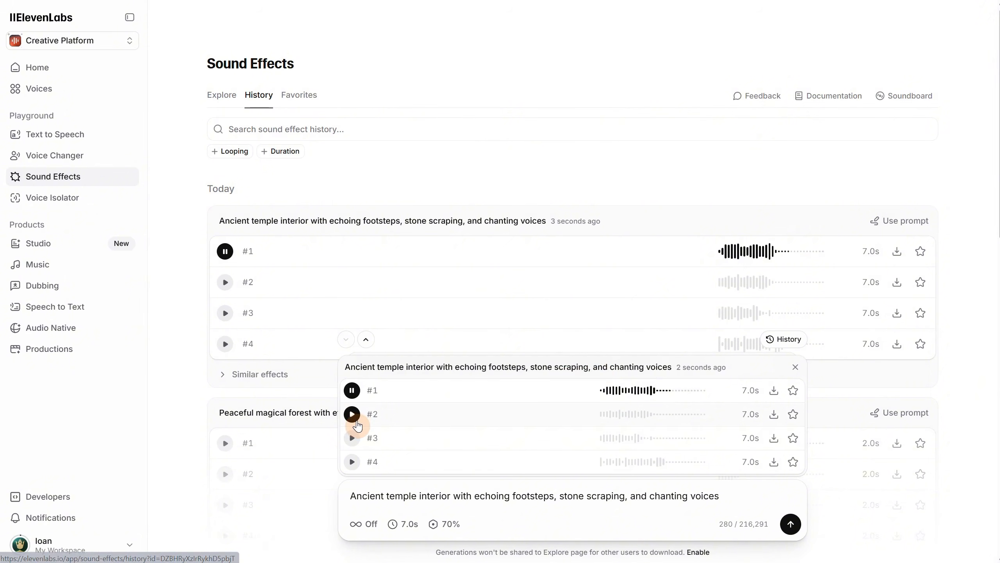
click(354, 416)
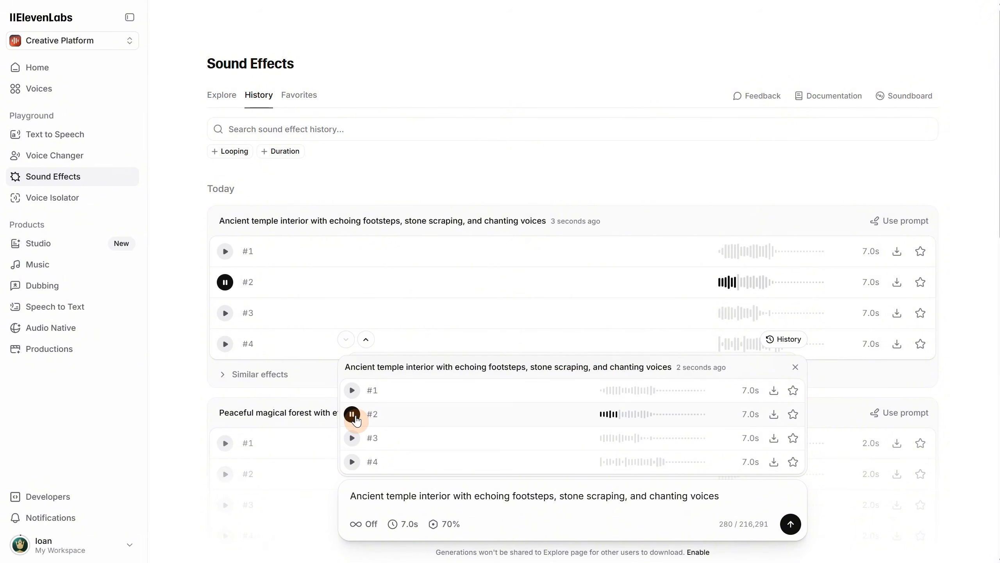
click(354, 416)
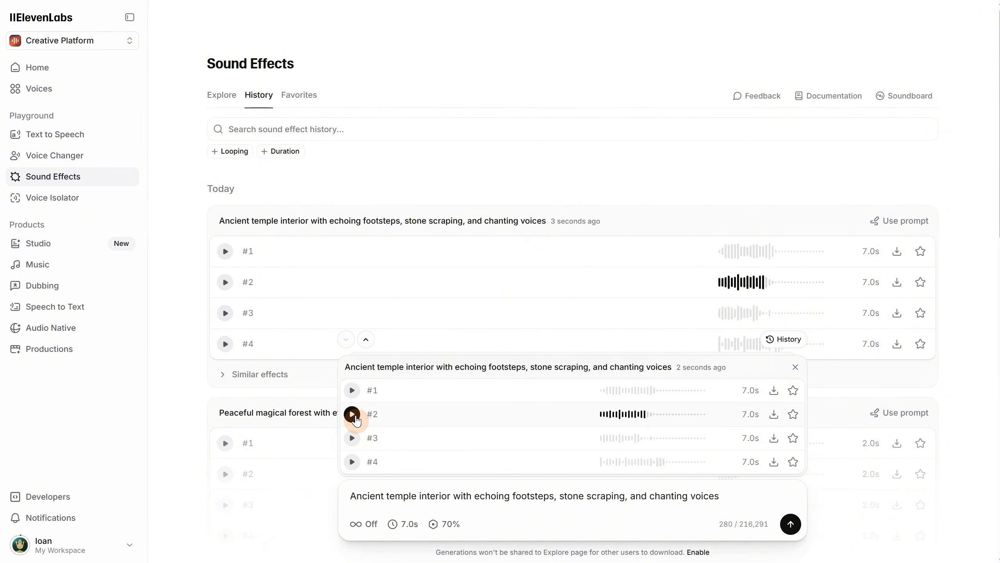
click(351, 437)
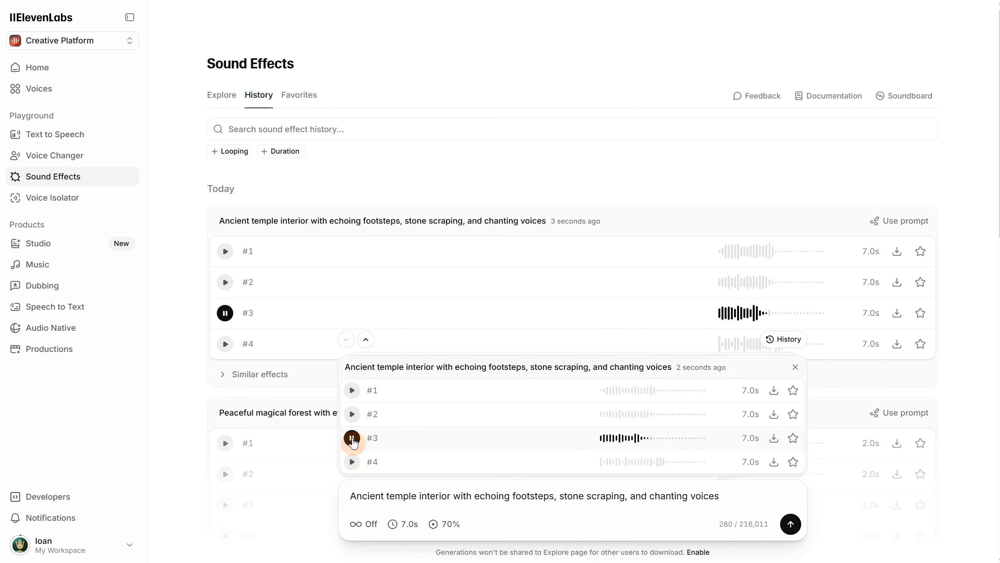
click(353, 439)
click(351, 461)
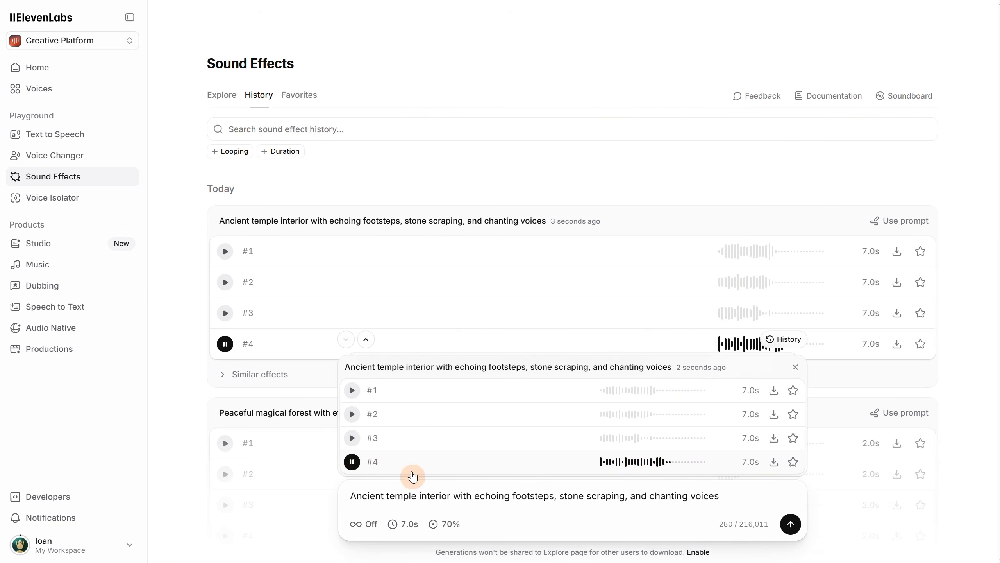
click(351, 461)
Replace the prompt with "Old typewriter clicking, paper sliding, carriage return" and generate the sound.
click(464, 494)
key(ctrl+a)
text(Old typewriter clicking, paper sliding, carriage return)
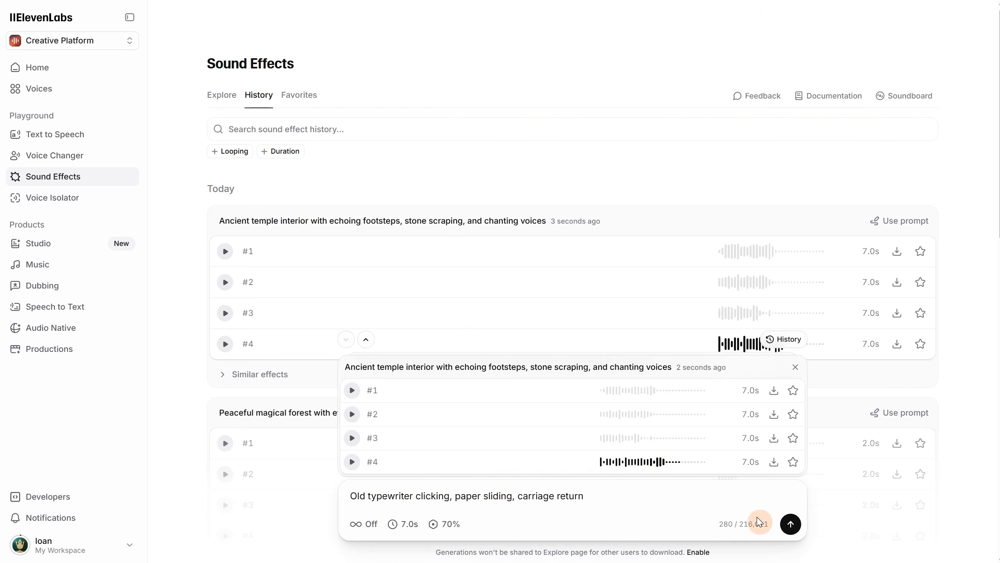
click(791, 523)
Listen to all four variations of the old typewriter sound and stop playback.
click(347, 391)
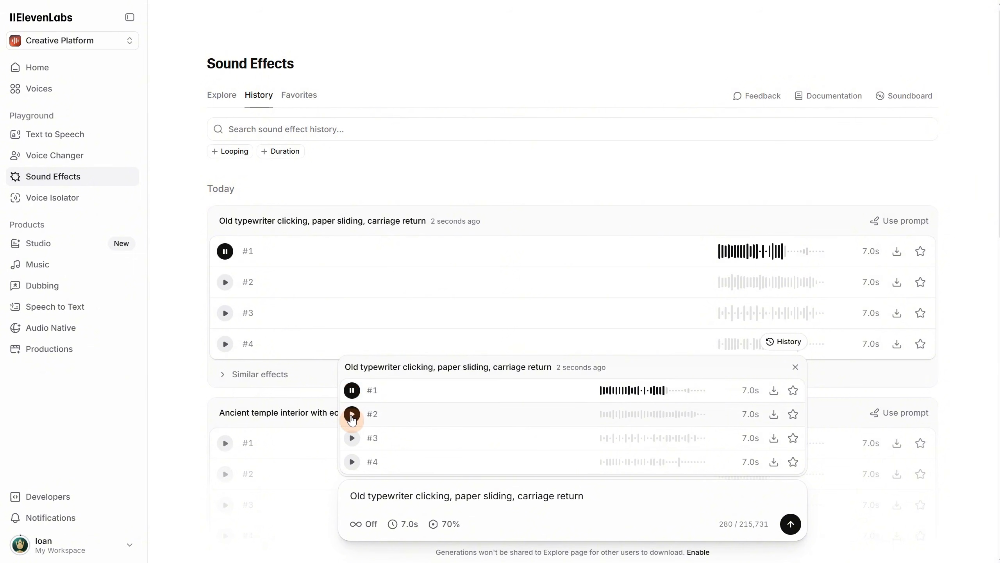
click(352, 414)
click(352, 438)
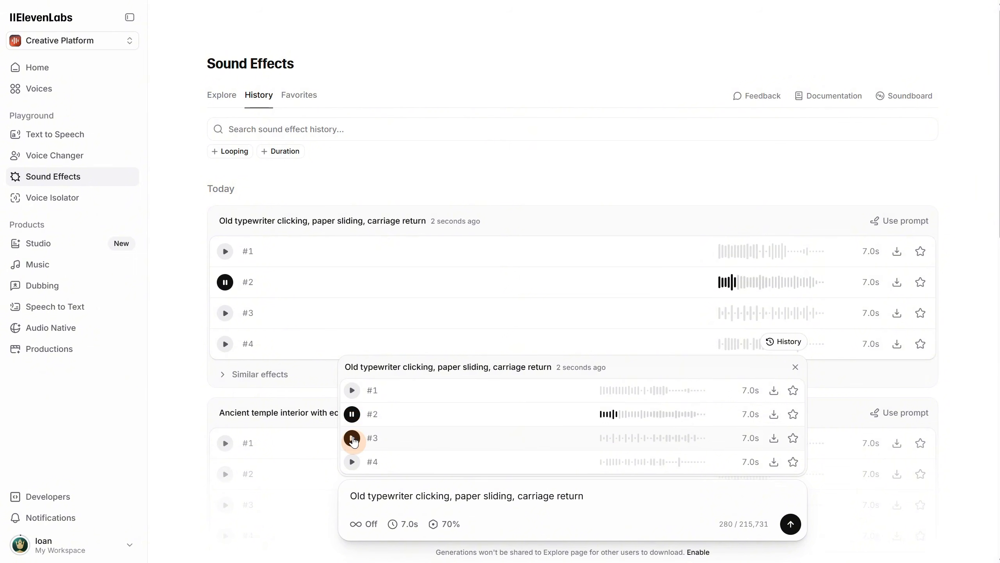
click(352, 438)
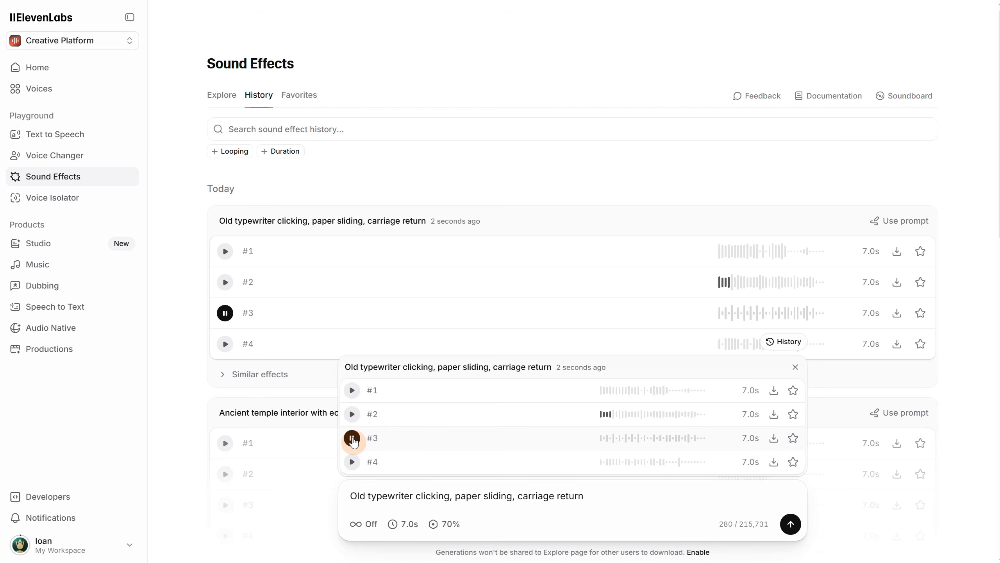
click(352, 462)
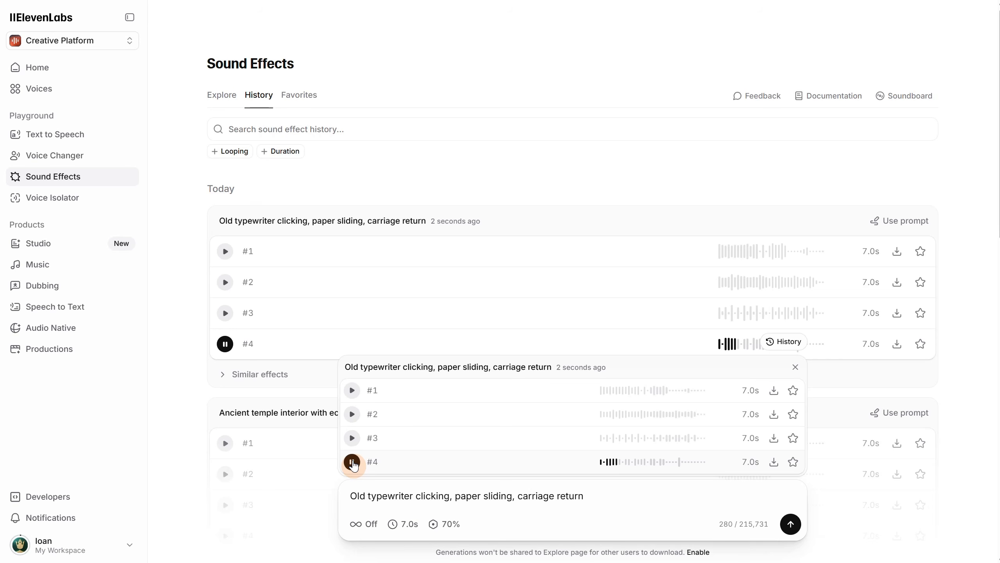
click(353, 462)
Replace the prompt with "Female voice whispering “Don’t look back” over eerie wind and distant whispers" and generate the sound.
triple_click(551, 493)
text(Female voice whispering "Don’t look back" over eerie wind and distant whispers)
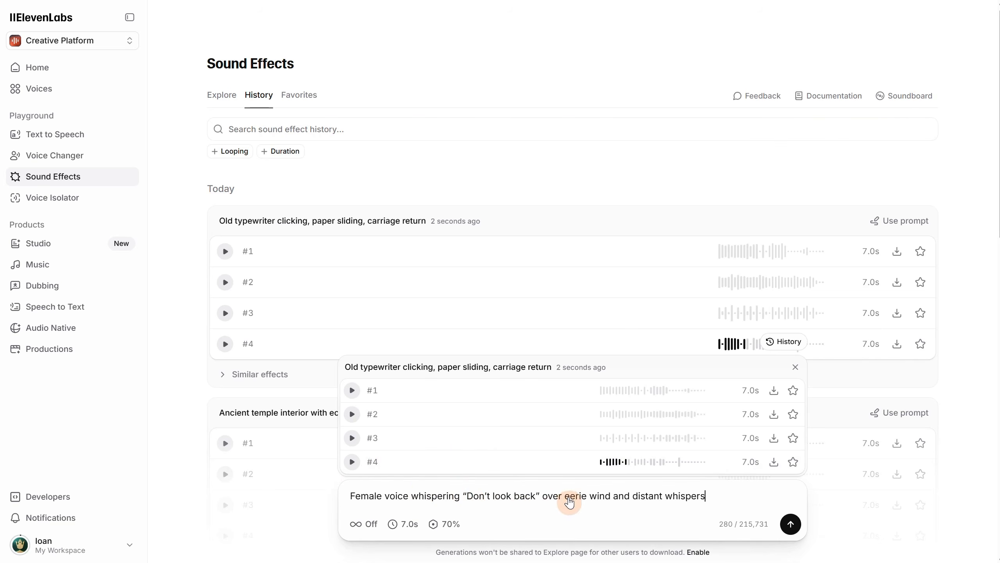
click(792, 525)
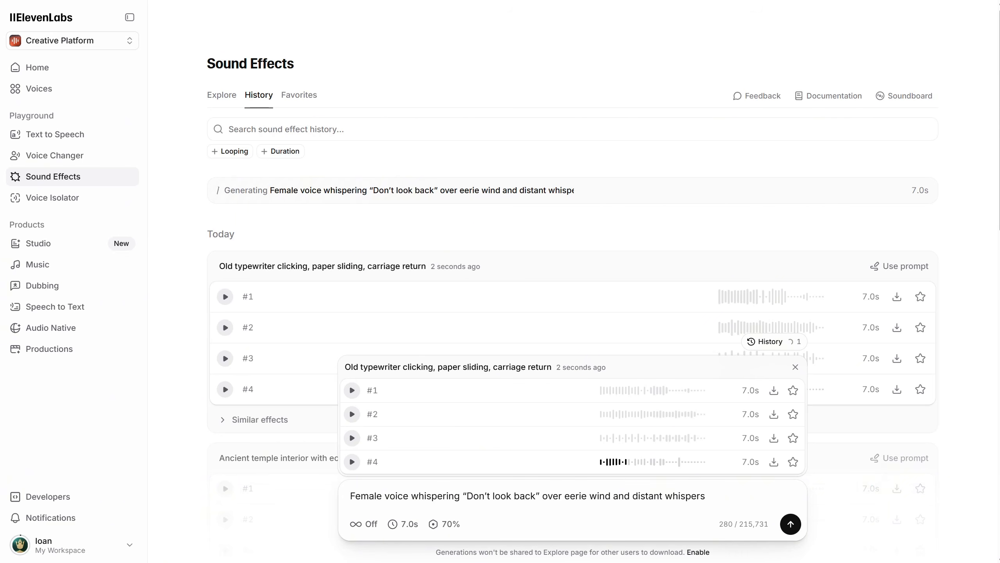
Listen to all four generated variations of the whispering female voice effect.
click(352, 390)
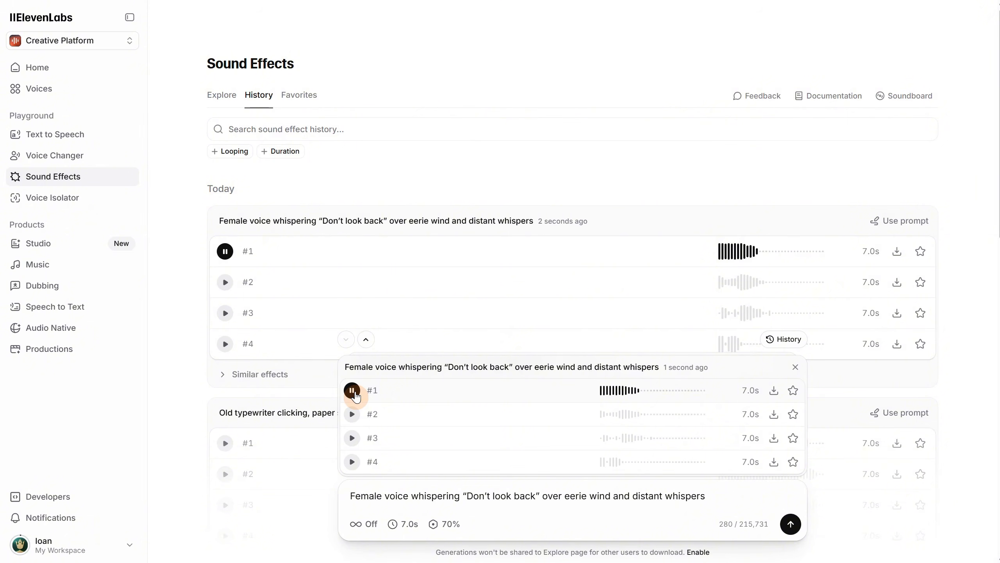
click(351, 415)
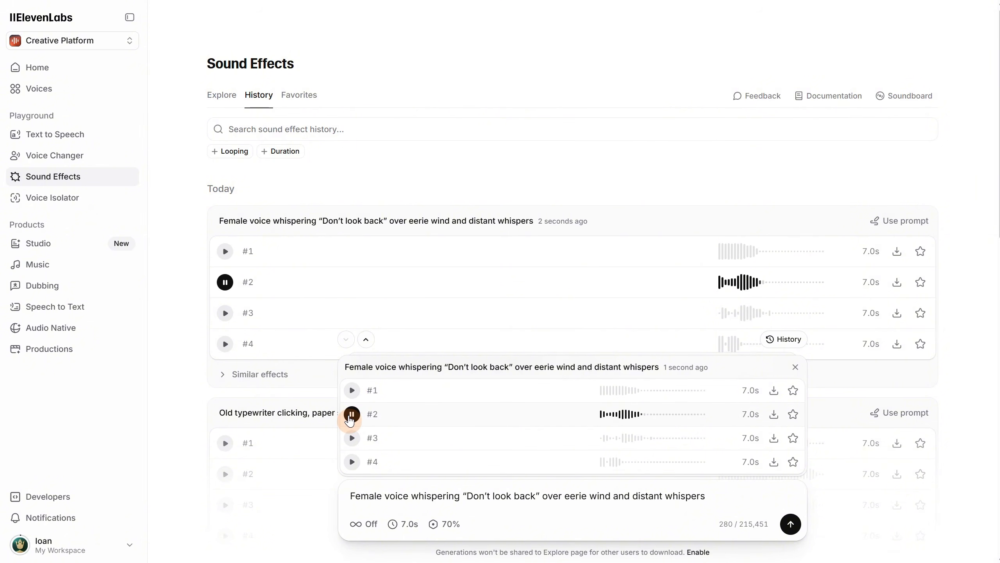
click(352, 439)
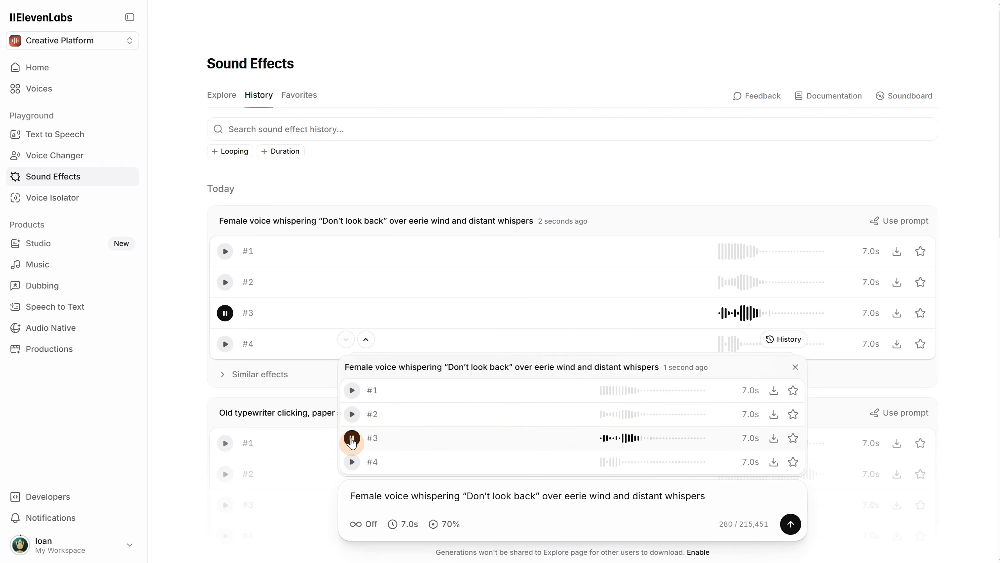
click(352, 462)
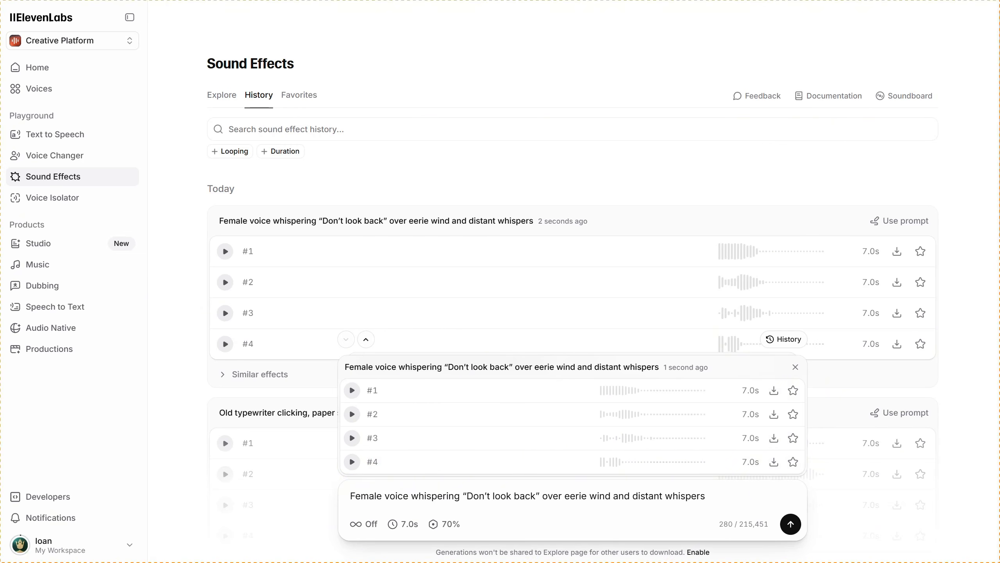
Replace the prompt with "Robotic voice saying “System activated” with power-up hum and data noise" and generate the sound.
triple_click(520, 499)
text(Robotic voice saying "System activated" with power-up hum and data noise)
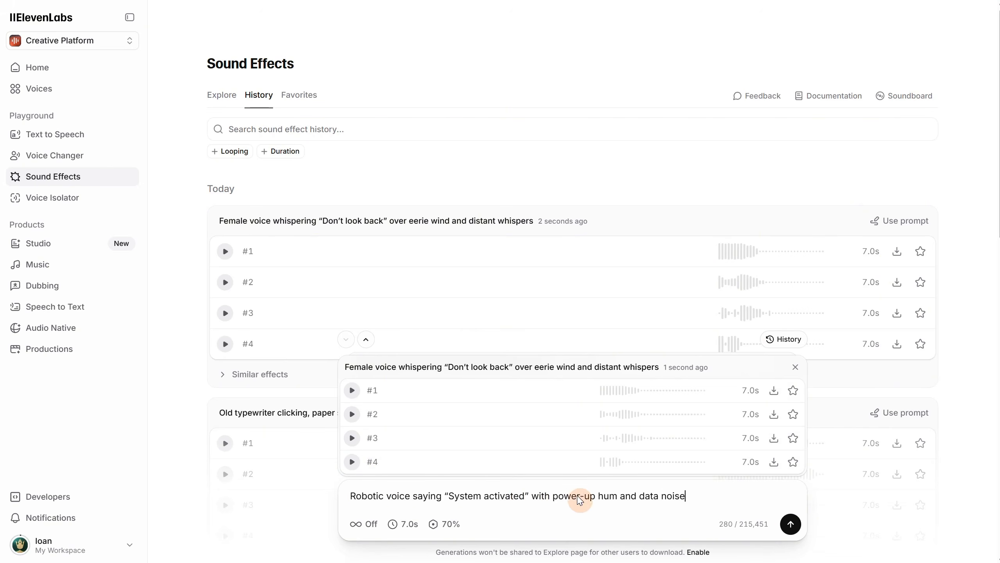
click(791, 524)
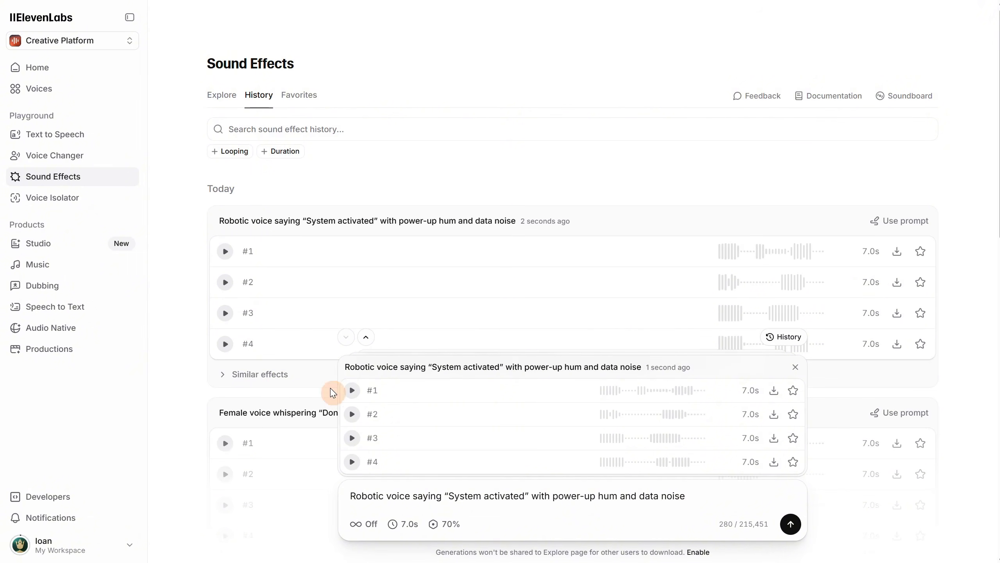
Listen to all four variations of the robotic voice effect and stop playback.
click(352, 389)
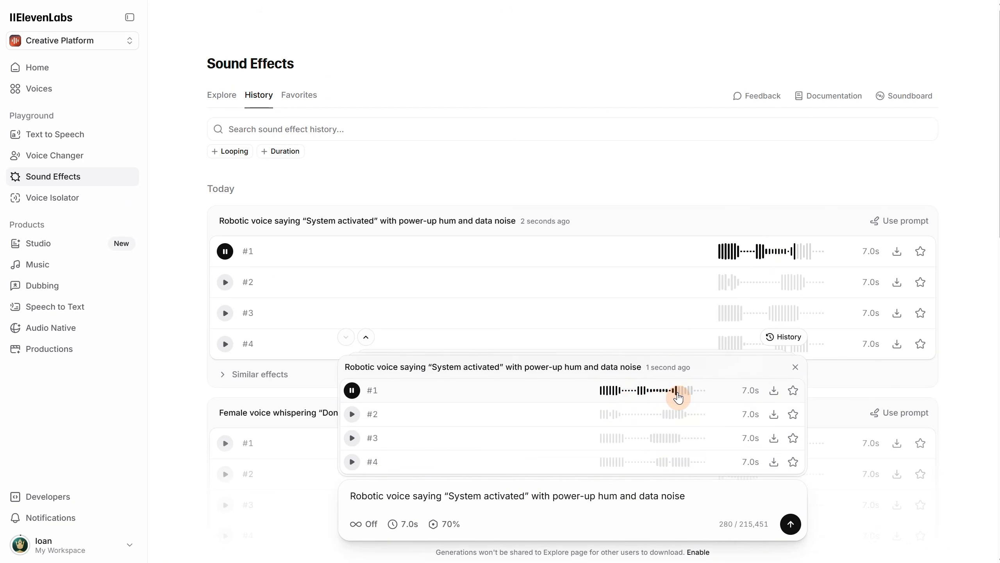
click(351, 414)
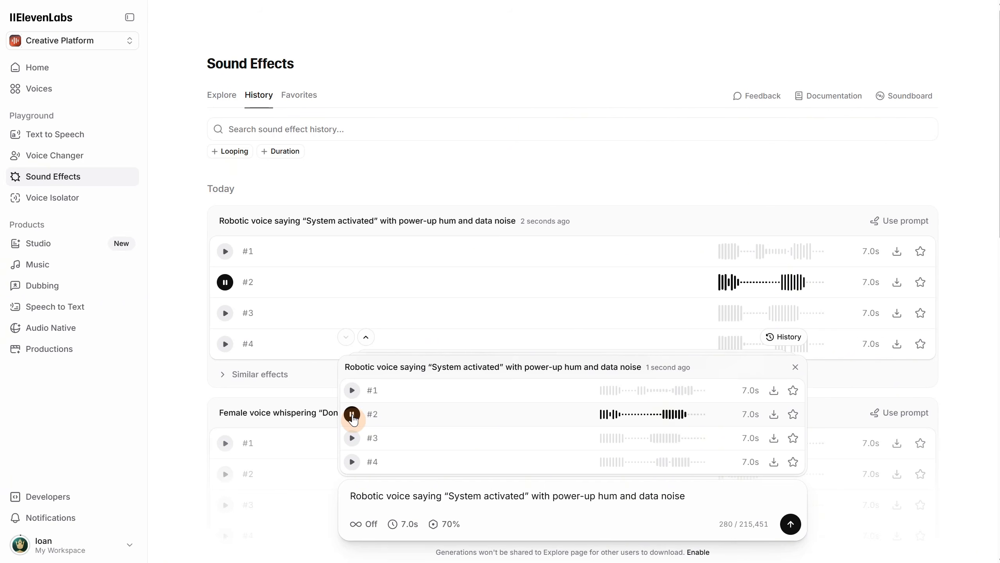
click(352, 438)
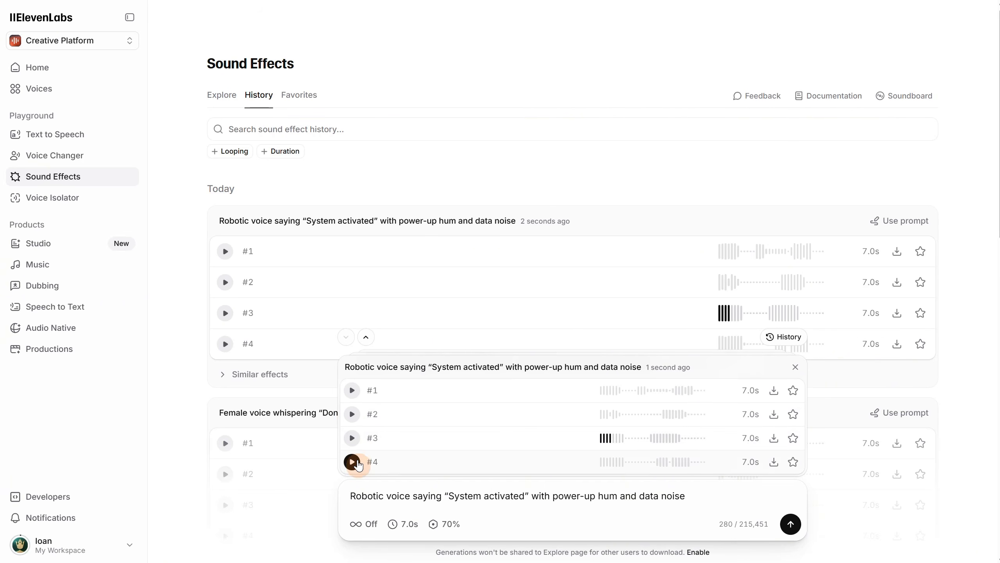
click(352, 461)
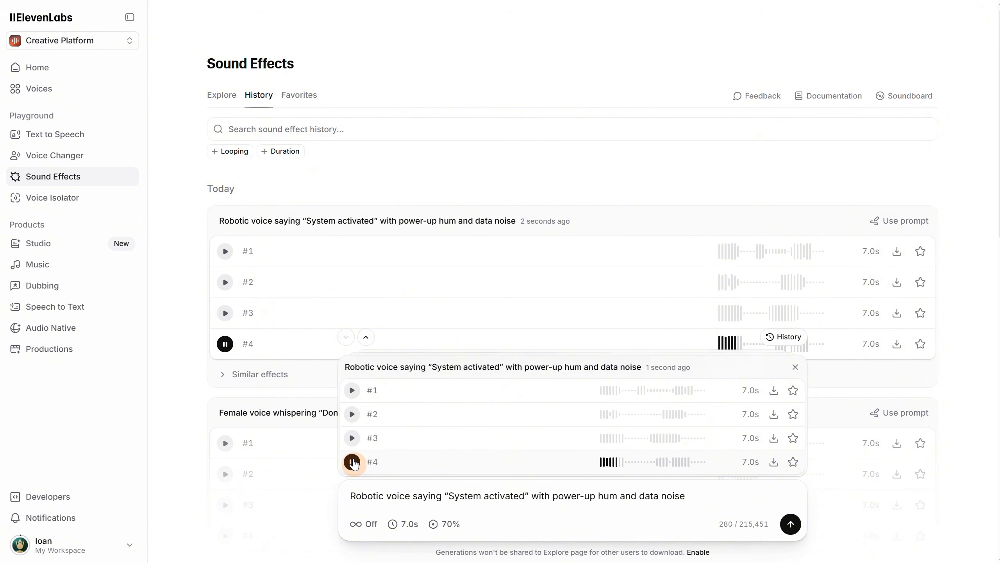
click(353, 463)
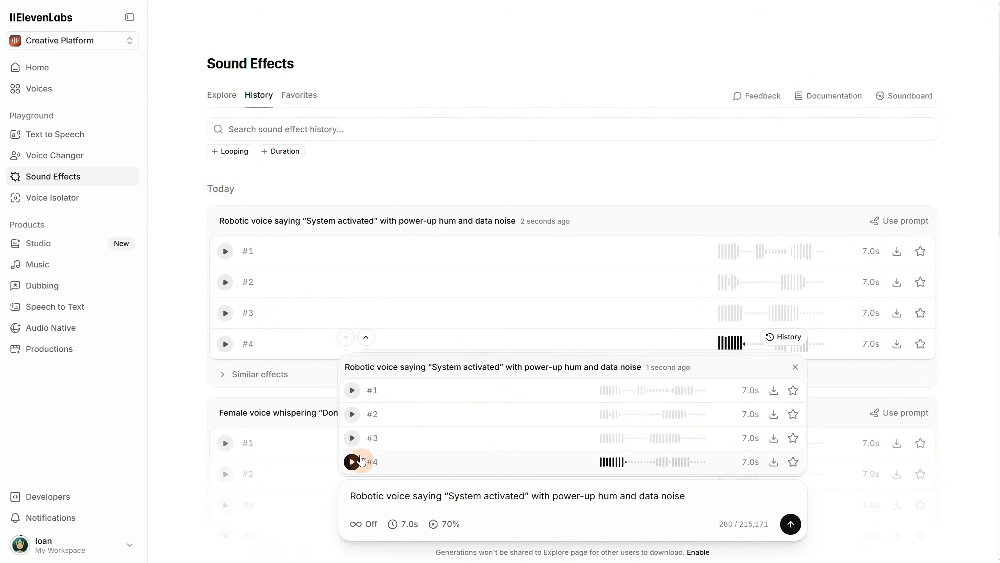
Set the duration to Auto and generate a sound from "Dark male voice saying “The gate is open” with echo, metal creak, and deep reverb".
click(398, 528)
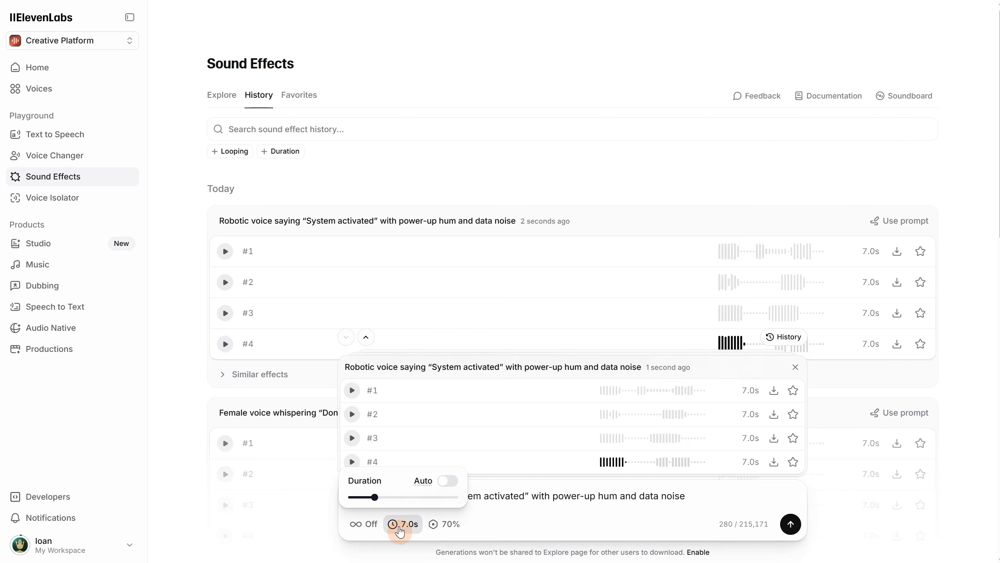
click(448, 480)
click(587, 486)
key(ctrl+a)
text(Dark male voice saying "The gate is open" with echo, metal creak, and deep reverb)
click(791, 523)
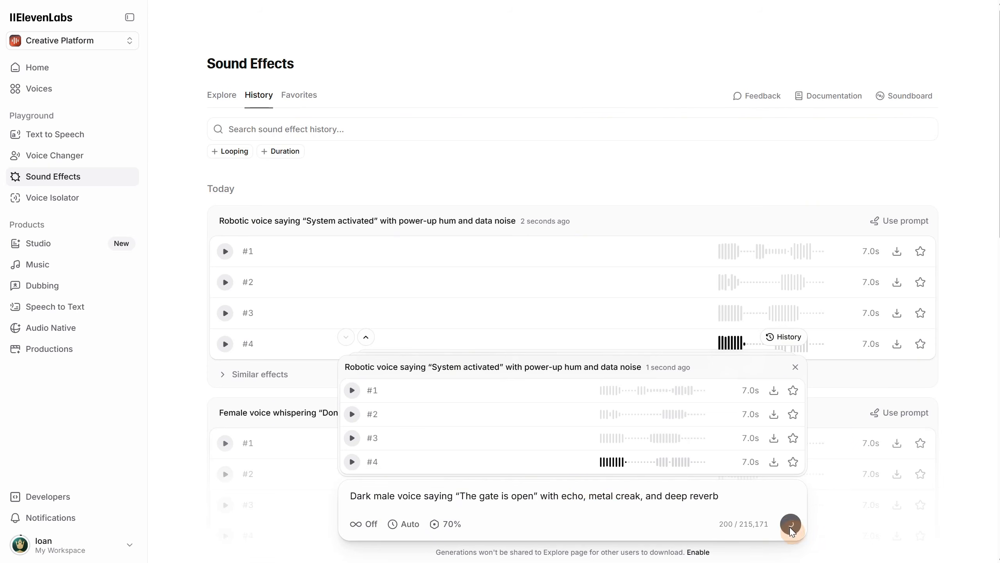
Listen to all four Auto-length variations of the dark male voice effect.
click(351, 390)
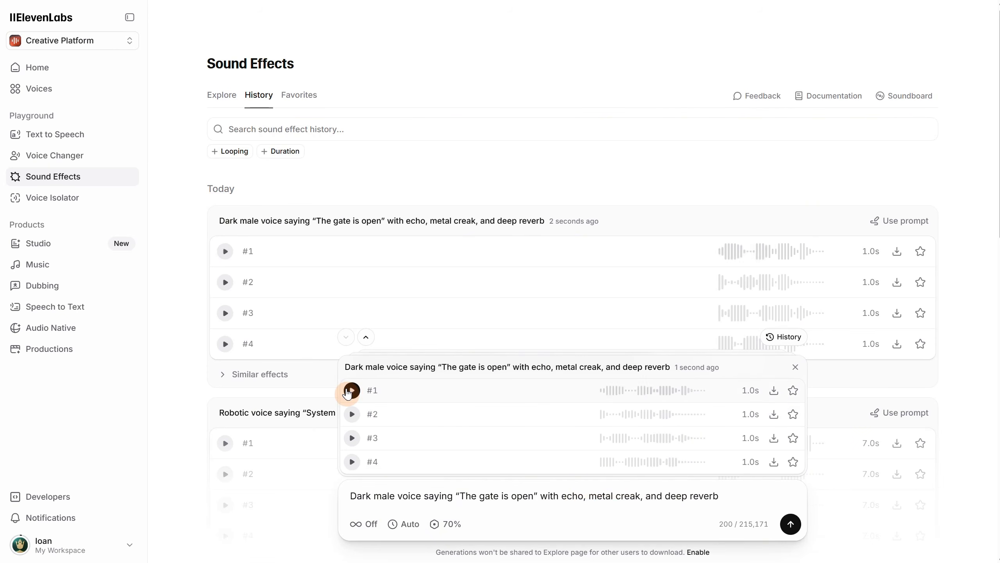
click(352, 415)
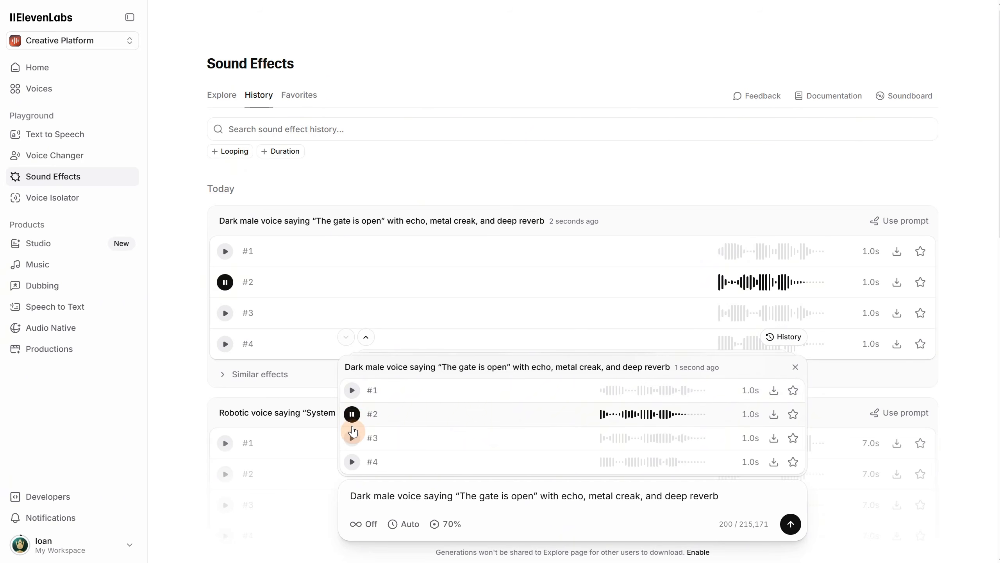
click(352, 438)
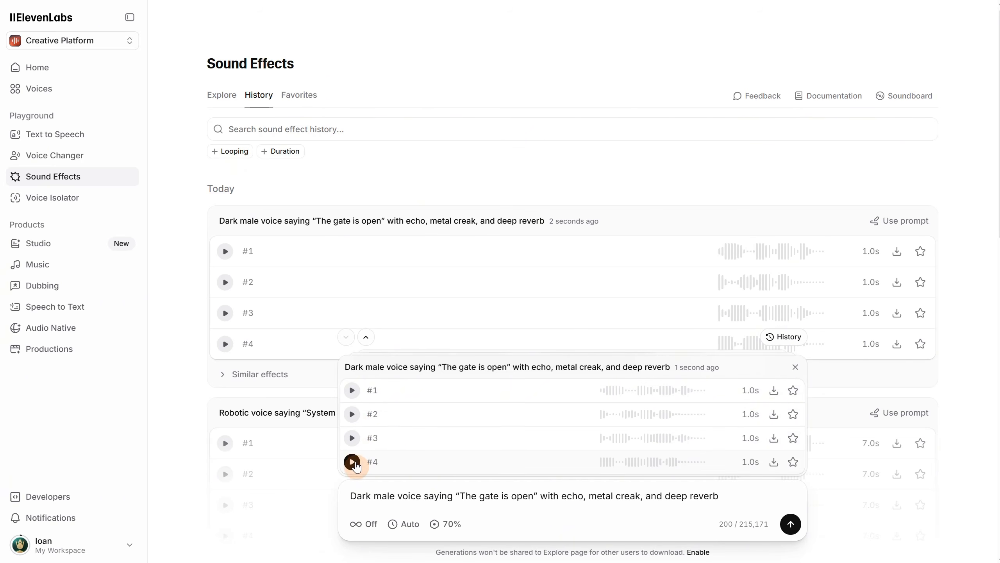
click(352, 461)
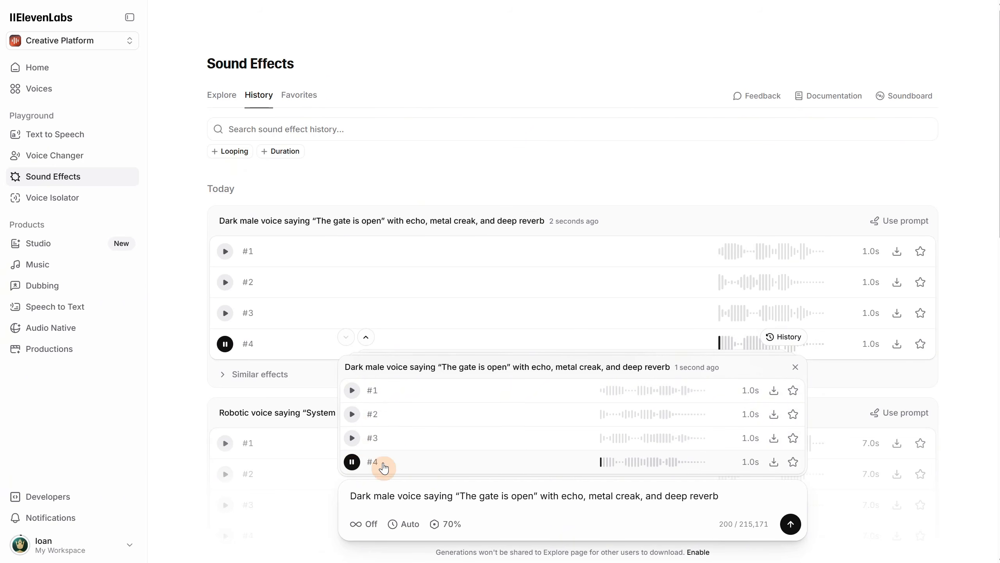
Set the duration to 3.8 seconds and regenerate the dark male voice effect with the same prompt.
click(405, 530)
drag(350, 498, 362, 500)
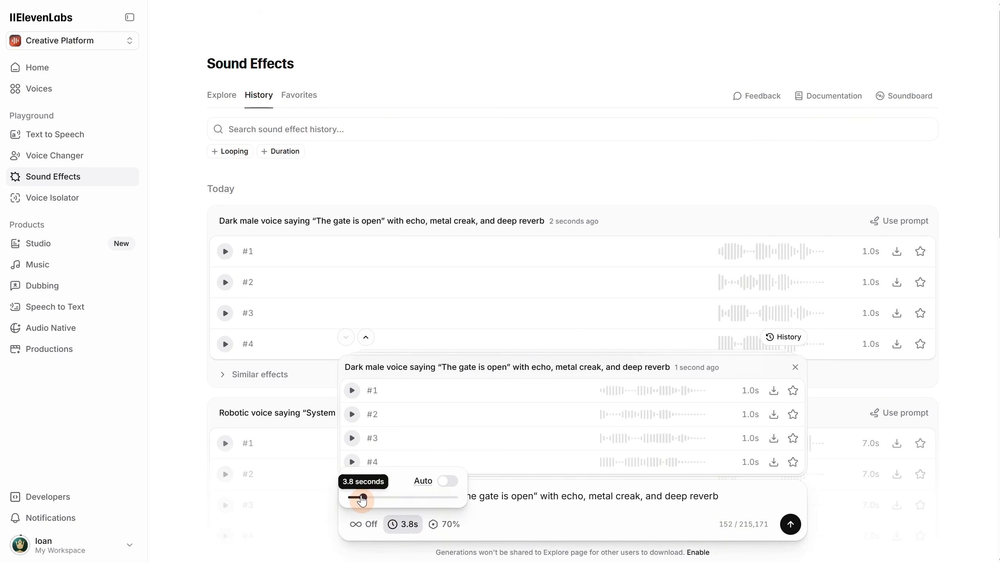
click(794, 526)
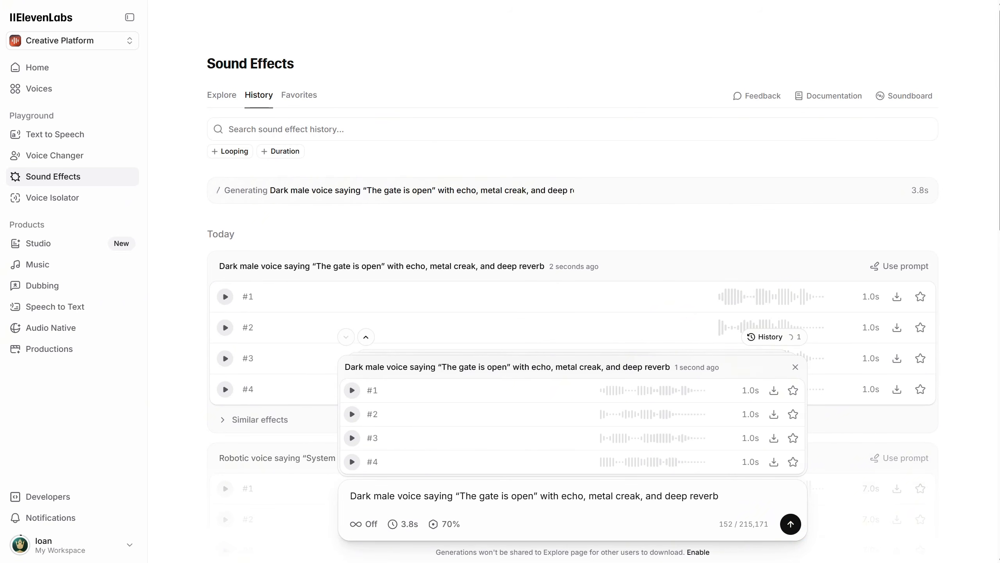
Listen to all four 3.8-second variations of the dark male voice effect.
click(352, 390)
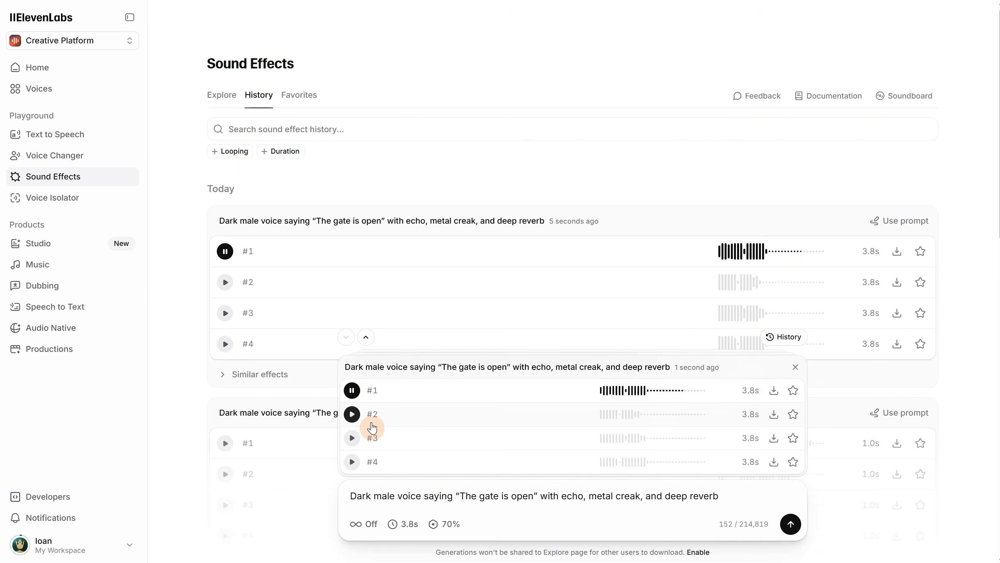
click(351, 417)
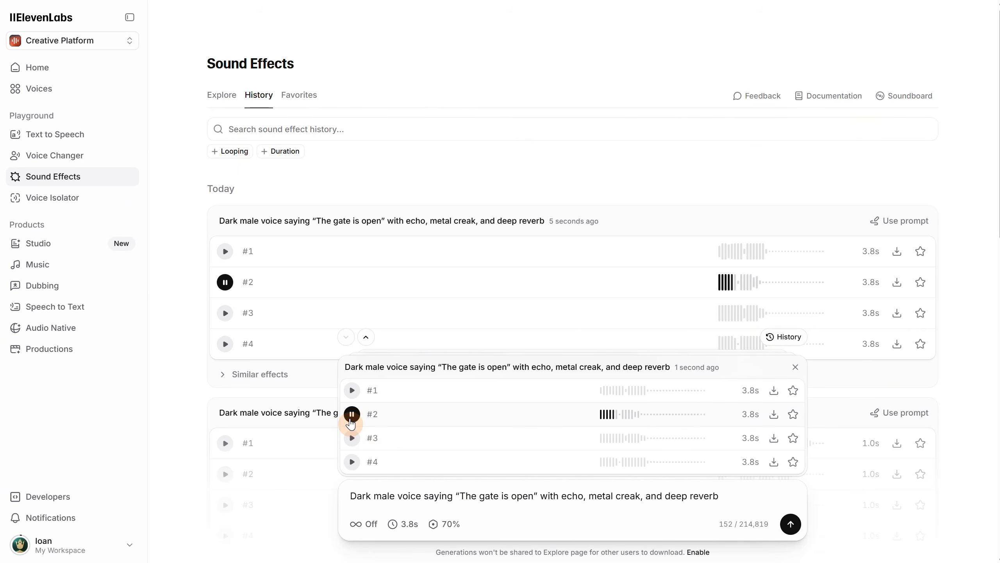
click(352, 438)
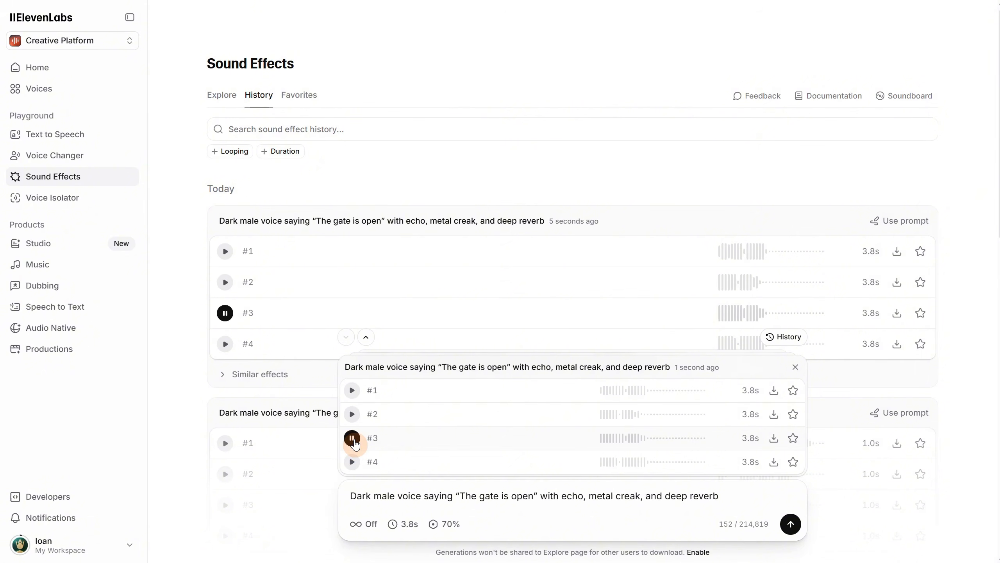
click(352, 462)
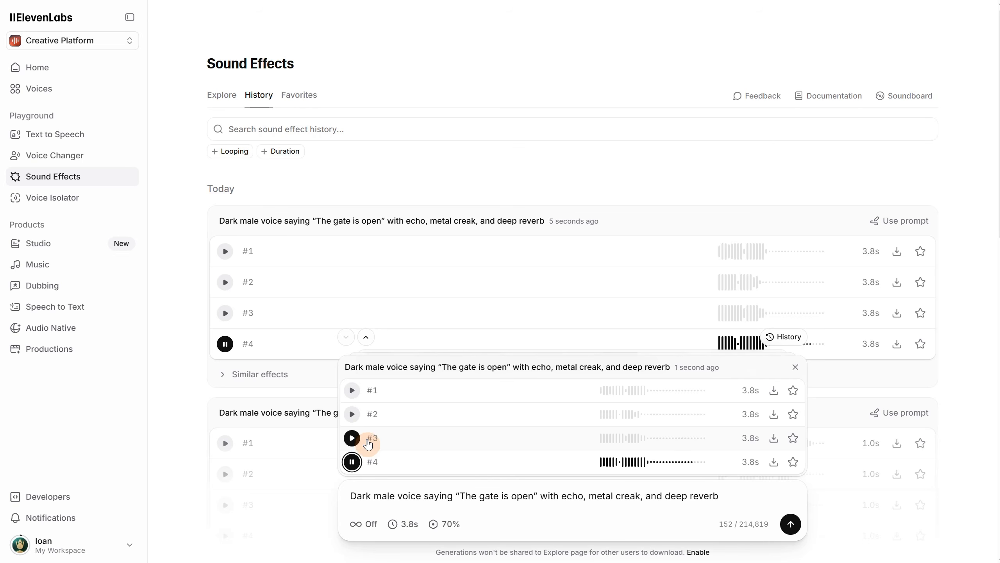
Replace the prompt with "Female voice saying “Mission complete” with subtle electronic beeps and fade-out" and generate the sound.
click(581, 497)
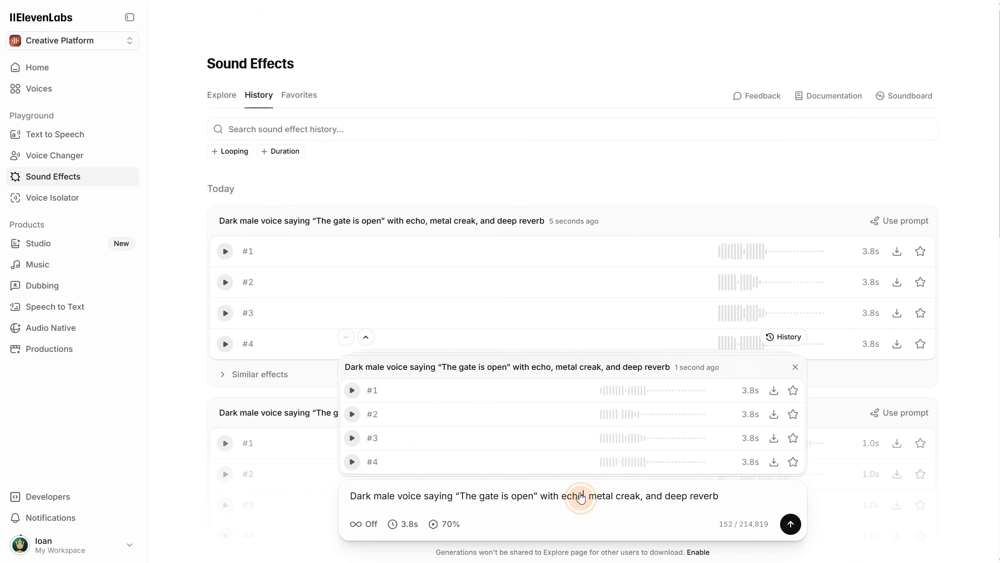
key(ctrl+a)
text(Female voice saying "Mission complete" with subtle electronic beeps and fade-out)
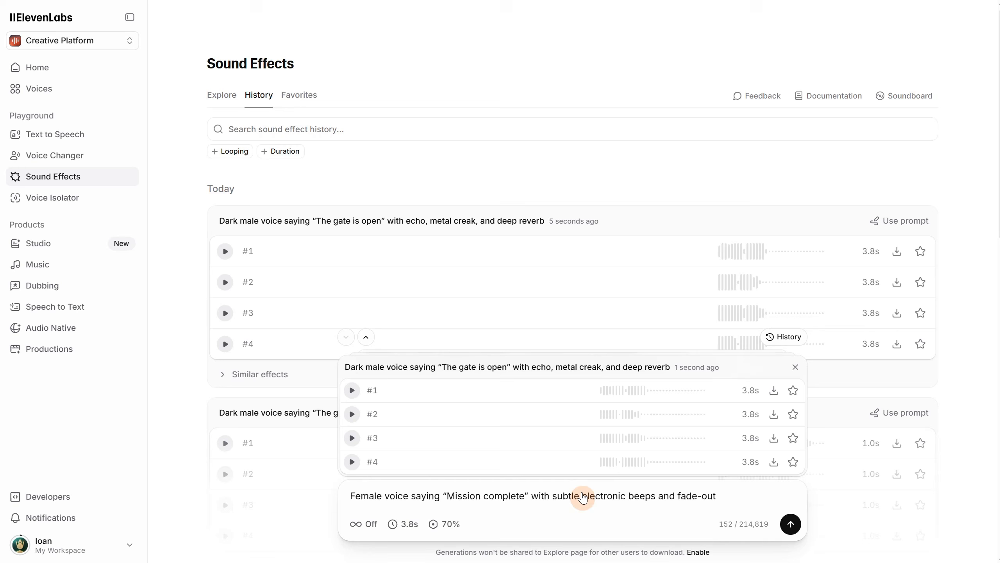
click(790, 523)
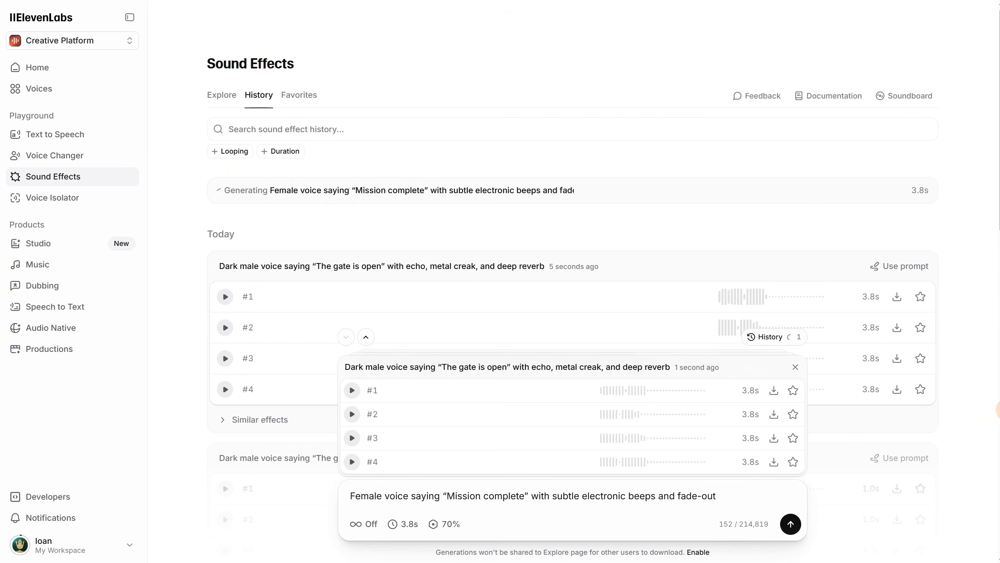
Listen to all four variations of the "Mission complete" female voice effect.
click(409, 410)
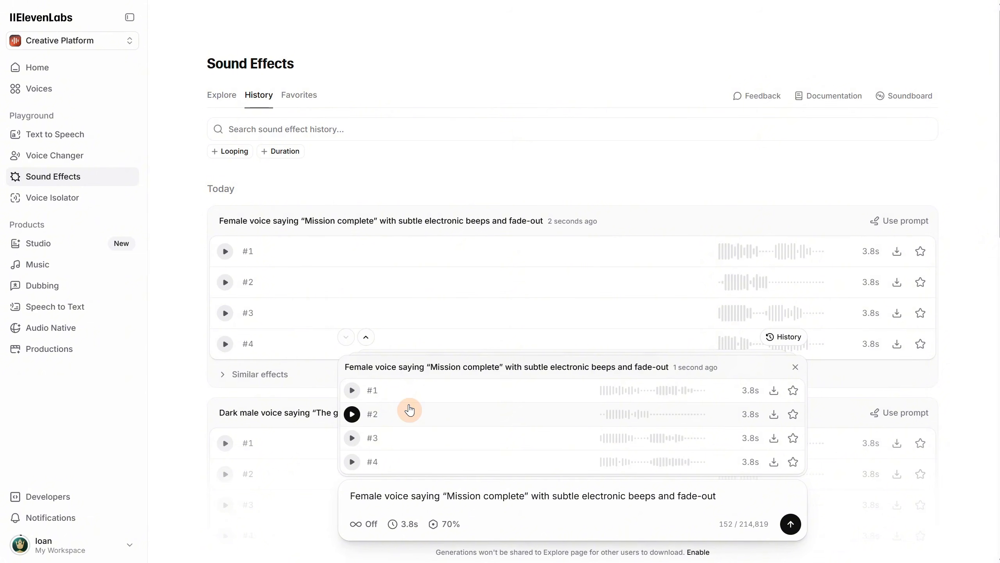
click(353, 391)
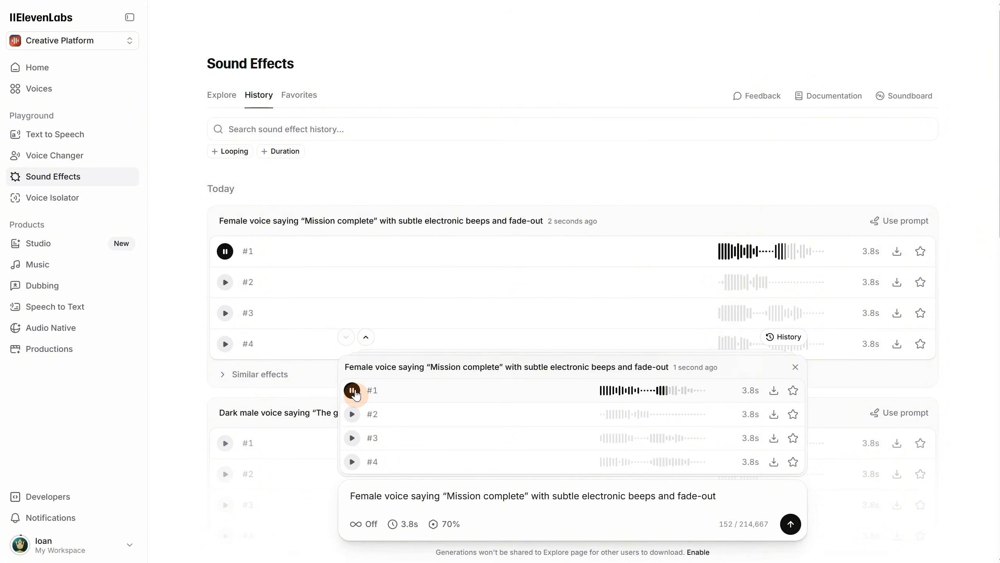
click(352, 414)
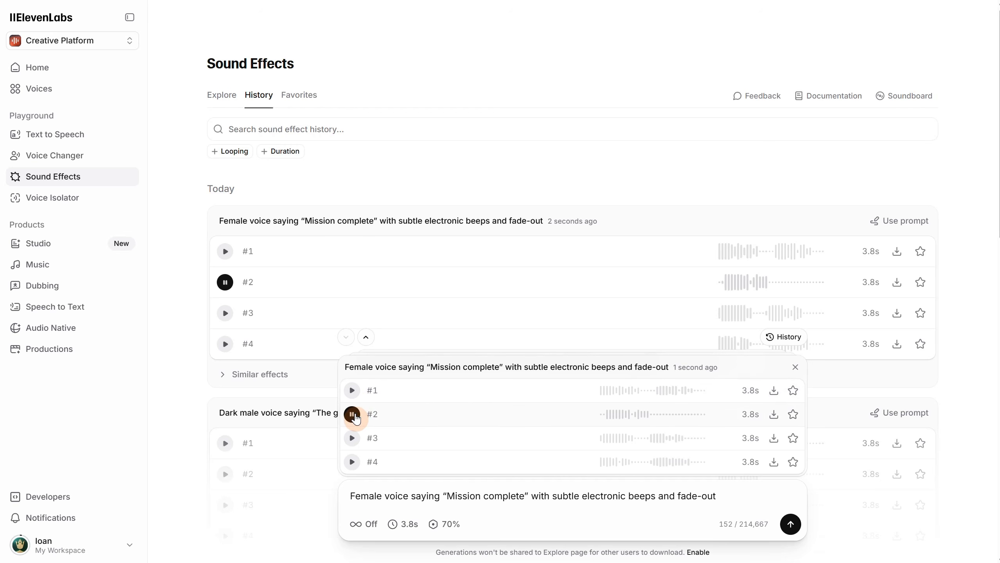
click(352, 440)
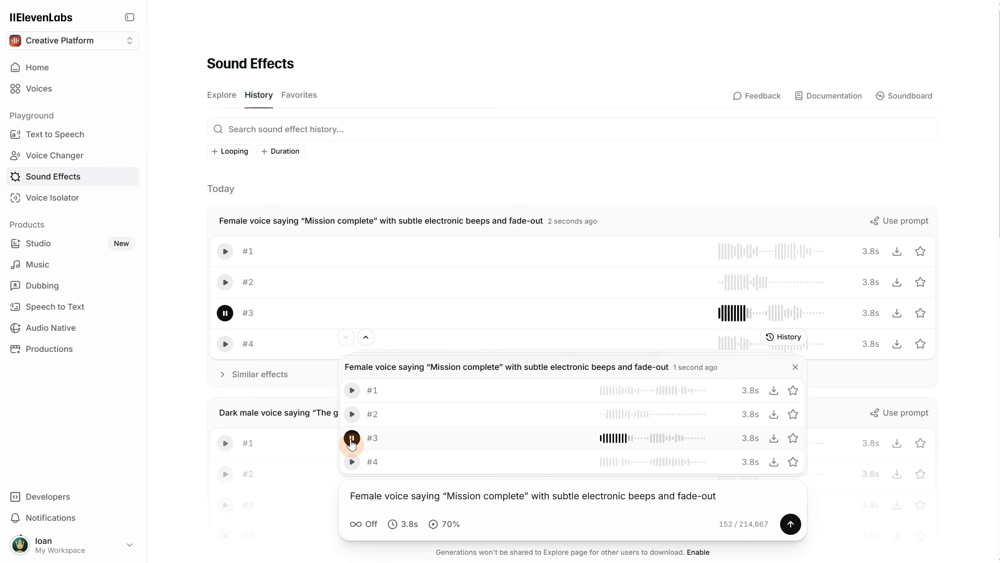
click(352, 462)
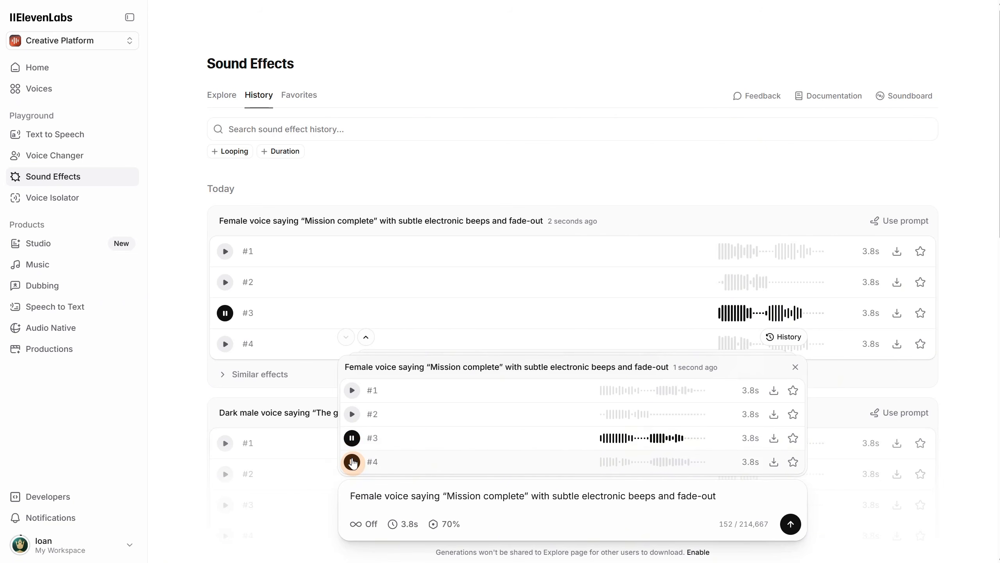
click(352, 462)
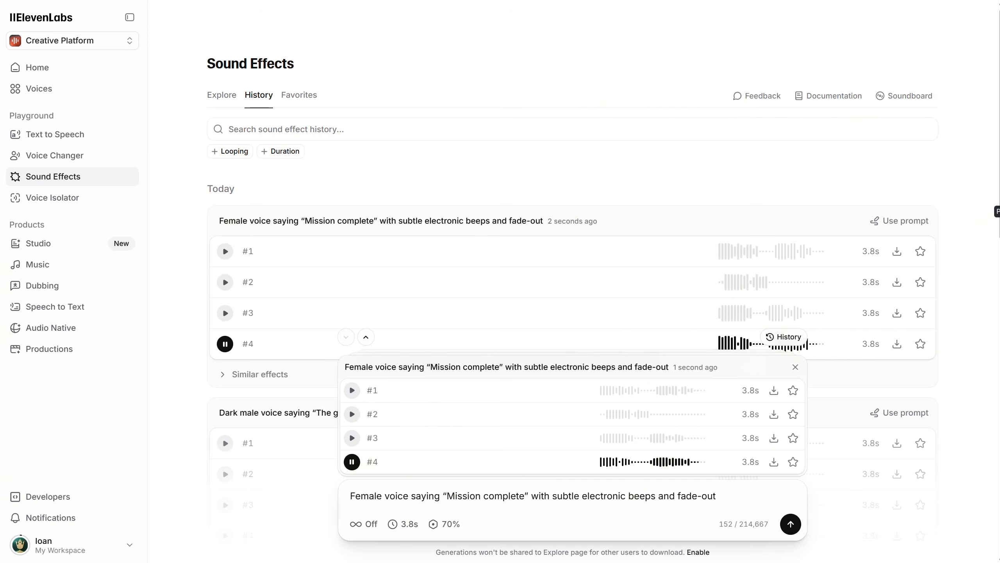
Replace the prompt with "Deep distorted voice saying “Run” with heavy breathing and distant footsteps" and generate the sound.
click(618, 483)
key(ctrl+a)
text(Deep distorted voice saying "Run" with heavy breathing and distant footsteps)
click(790, 524)
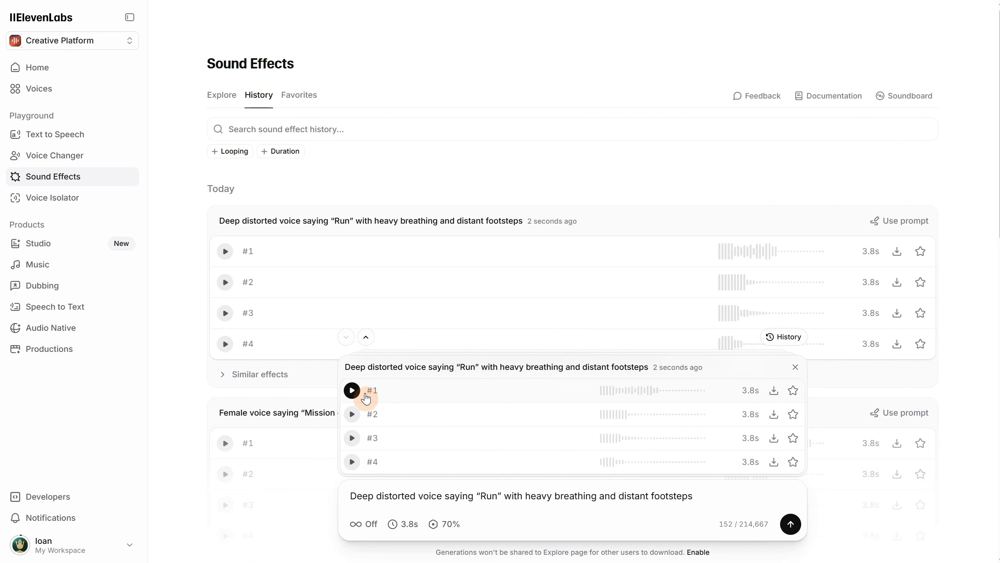
Listen to all four variations of the deep distorted "Run" voice effect.
click(356, 392)
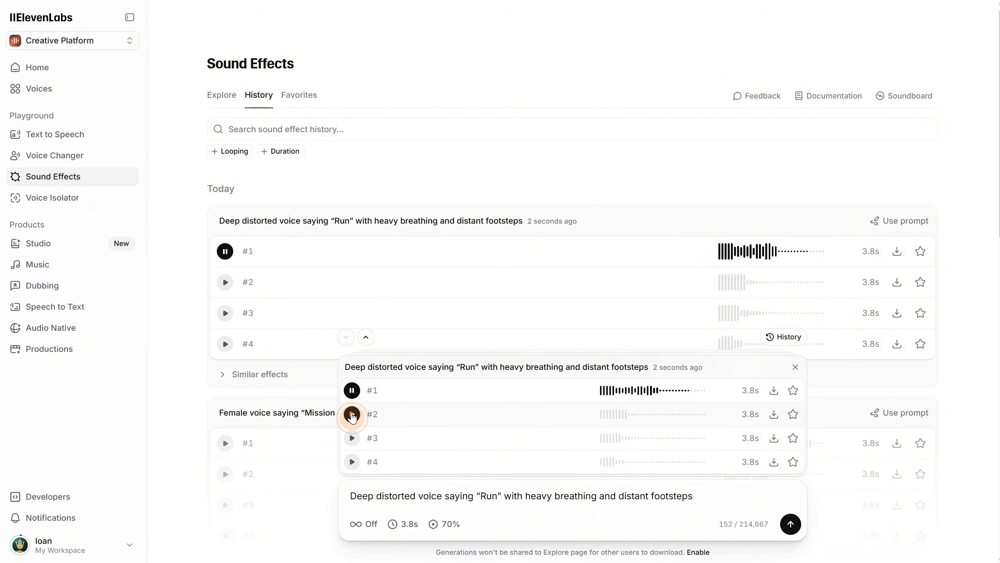
click(352, 414)
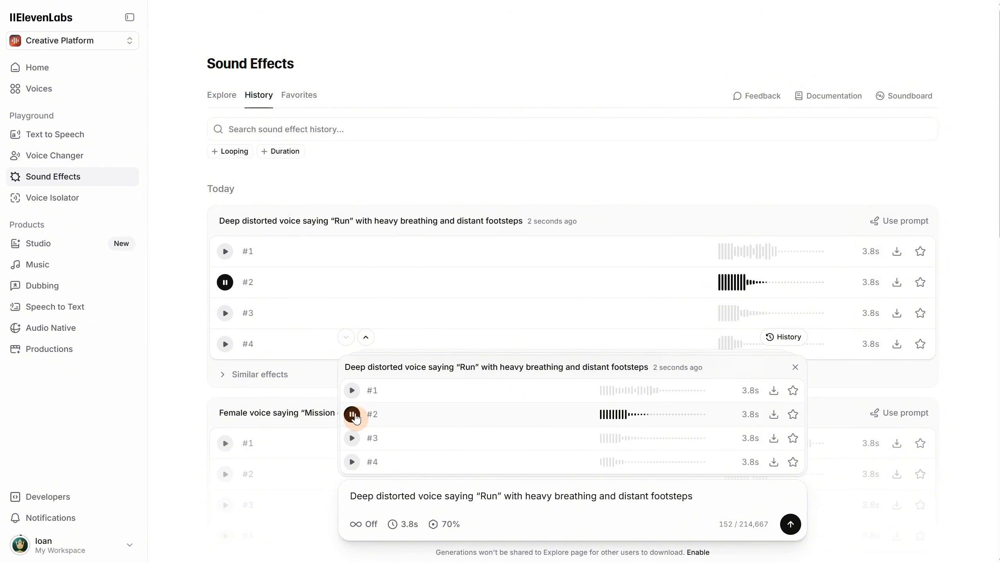
click(352, 438)
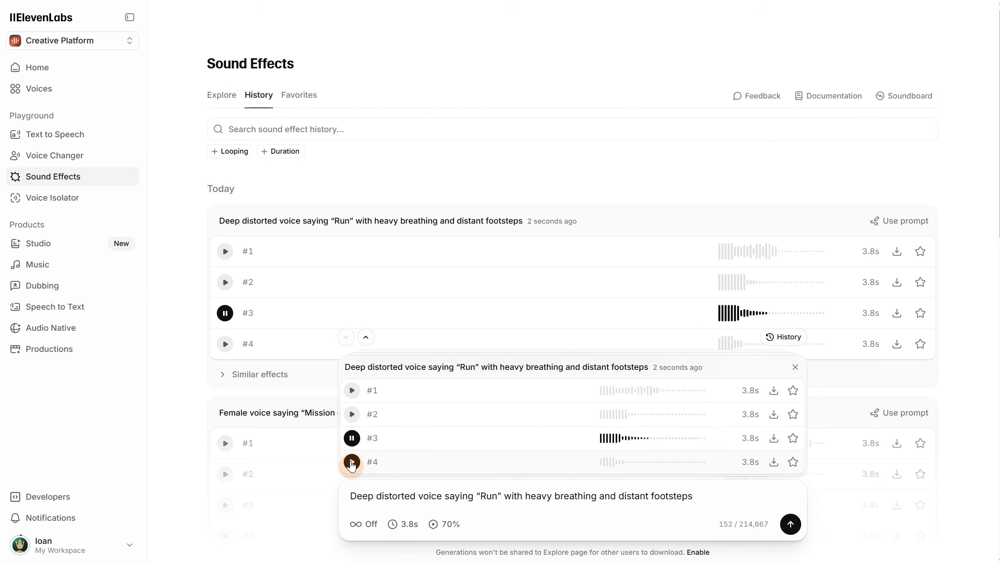
click(352, 462)
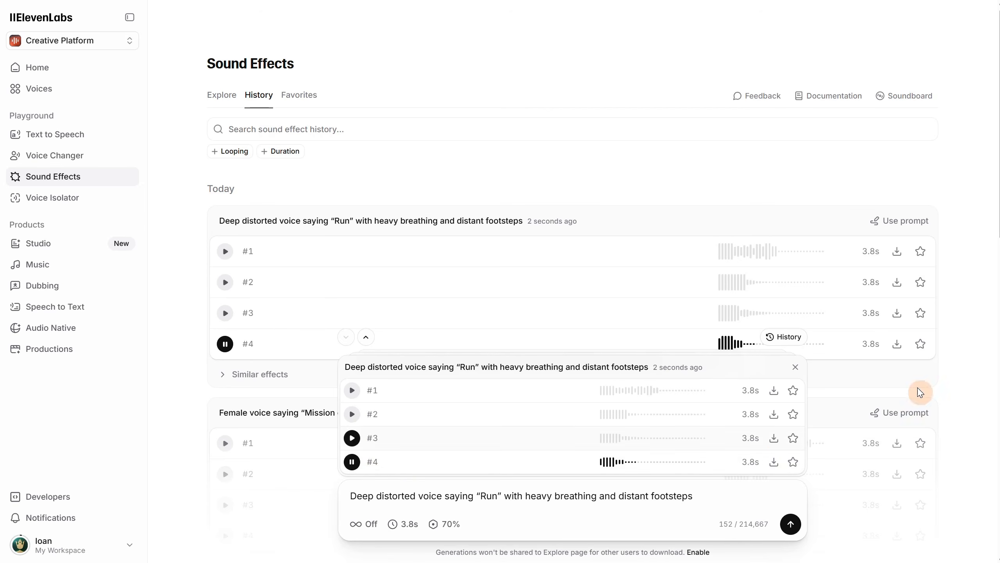
Replace the prompt with "Harsh demonic voice saying “Leave now” with sub-bass hit and distortion crackle" and generate the sound.
triple_click(462, 490)
text(Harsh demonic voice saying "Leave now" with sub-bass hit and distortion crackle)
key(Return)
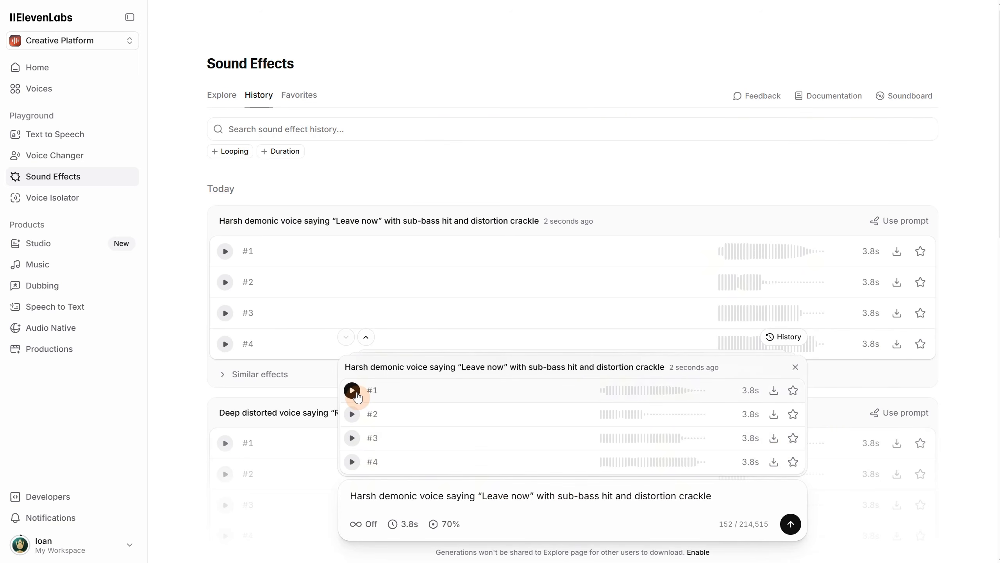
Listen to all four variations of the demonic voice effect with sub-bass hit and distortion crackle.
click(351, 389)
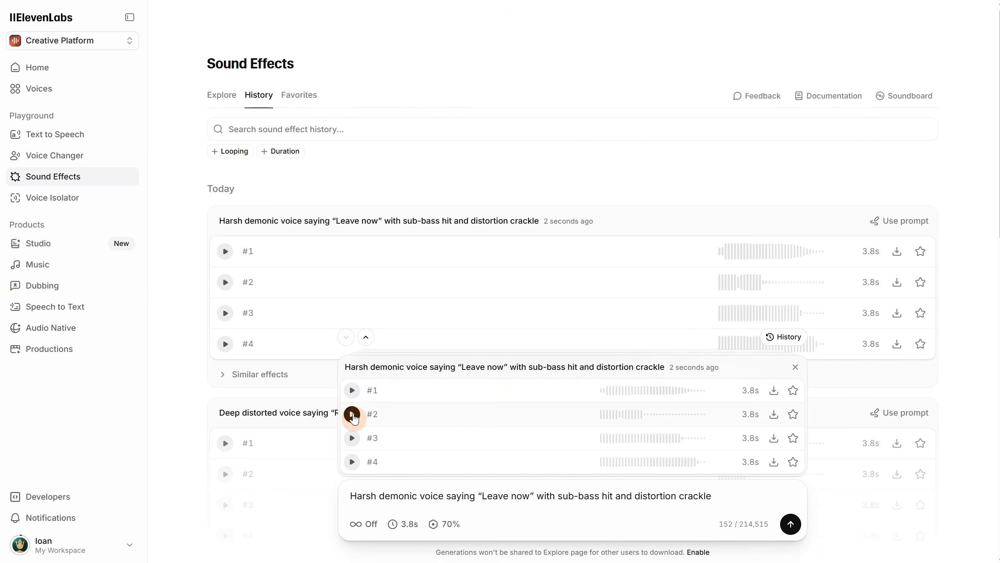
click(351, 414)
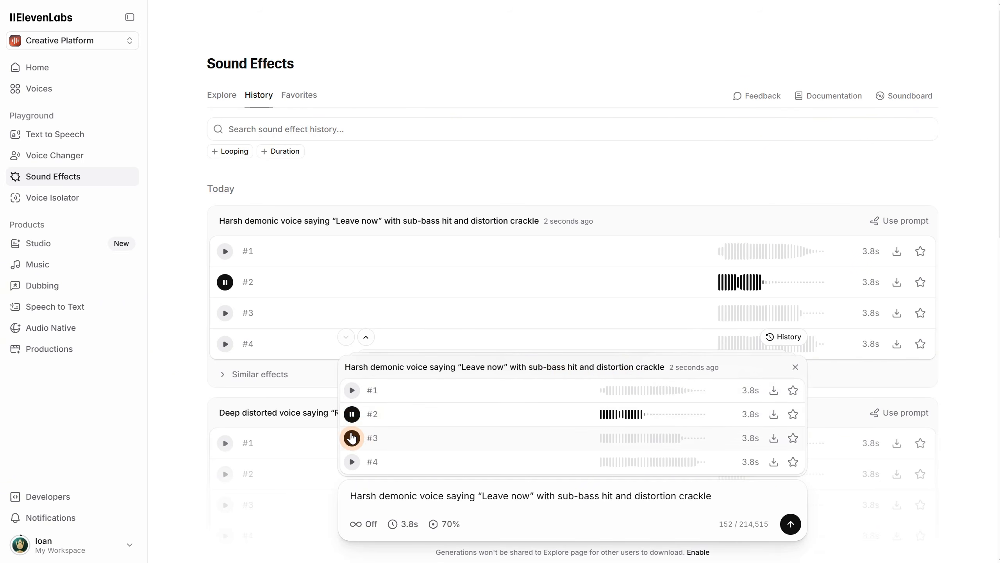
click(352, 437)
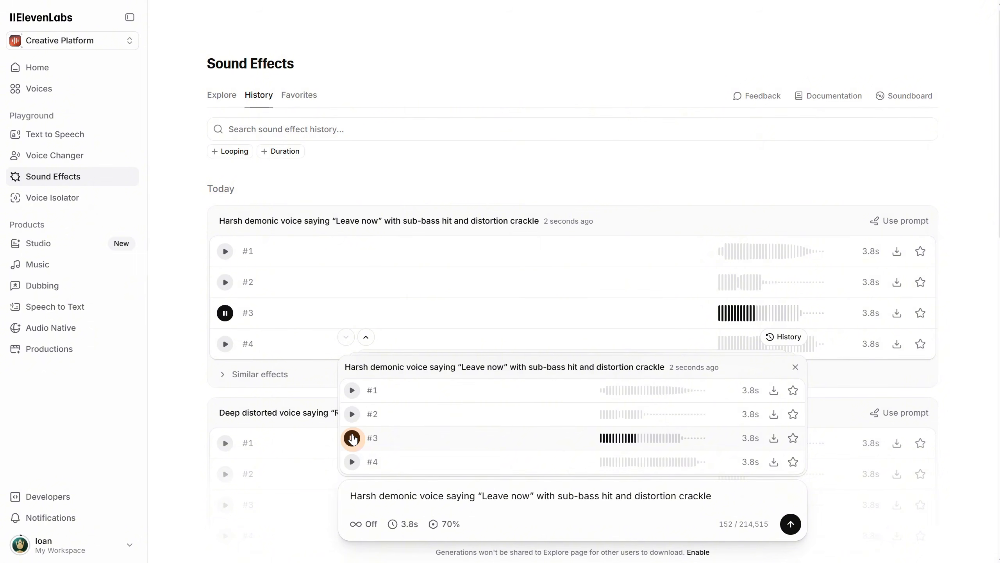
click(352, 462)
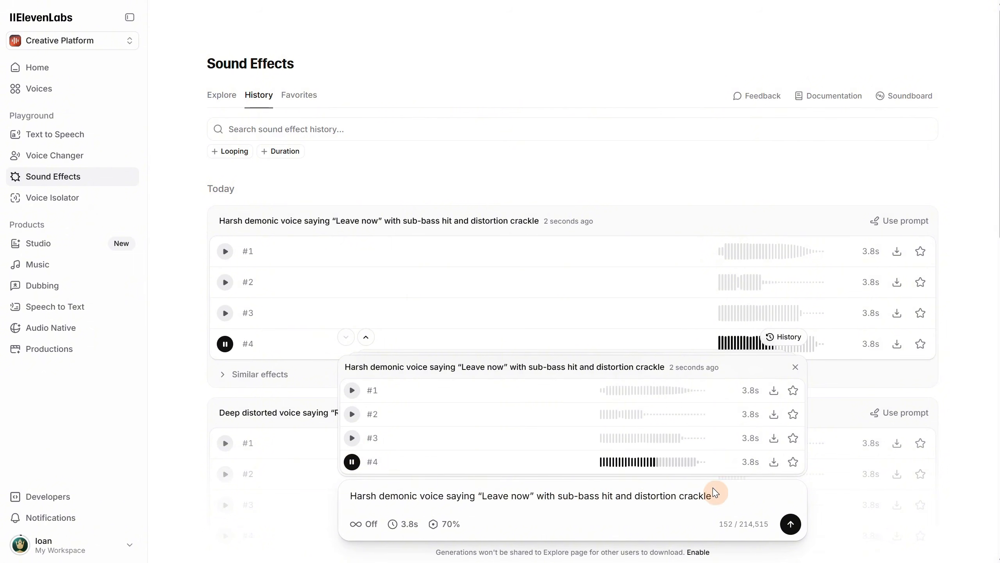
Remove "with sub-bass hit and distortion crackle" from the demonic voice prompt and generate the shortened version.
drag(713, 495, 533, 495)
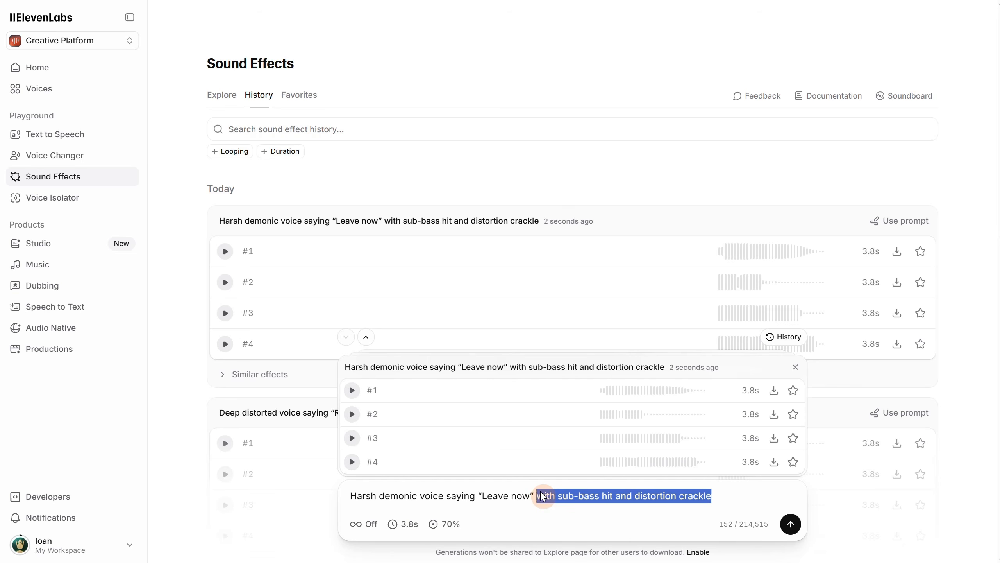
key(BackSpace)
click(791, 524)
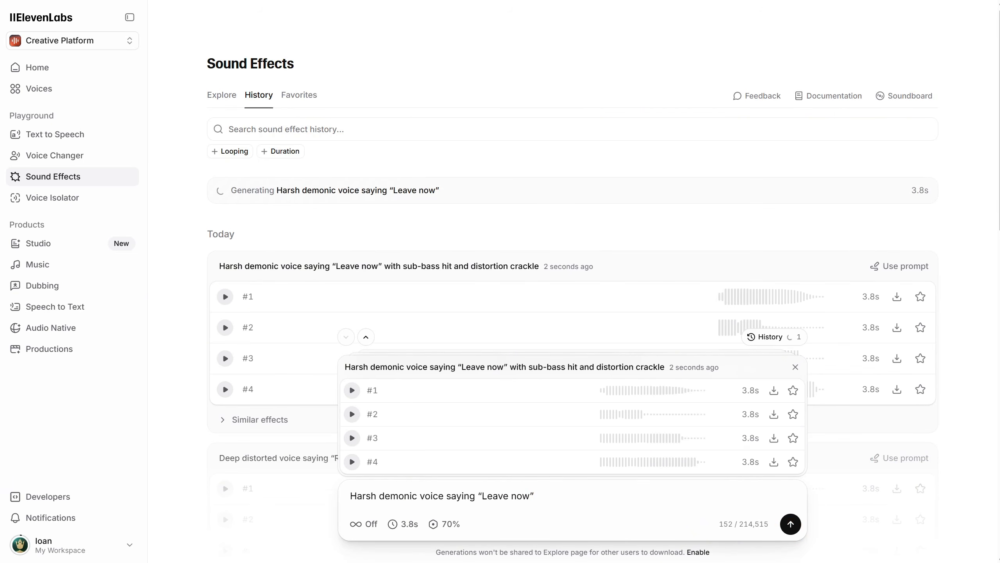
Listen to all four variations generated from the shortened "Leave now" demonic voice prompt.
click(352, 390)
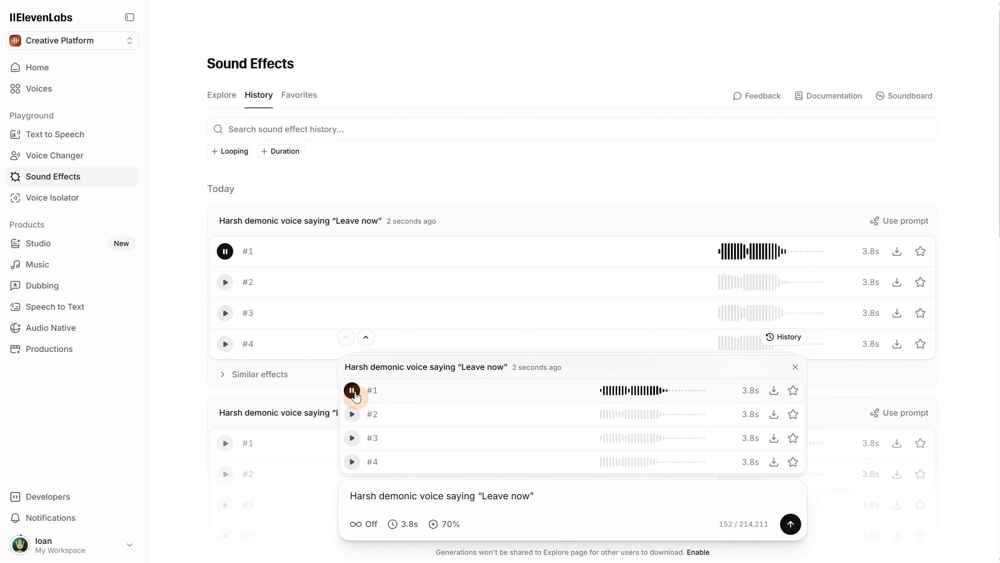
click(352, 414)
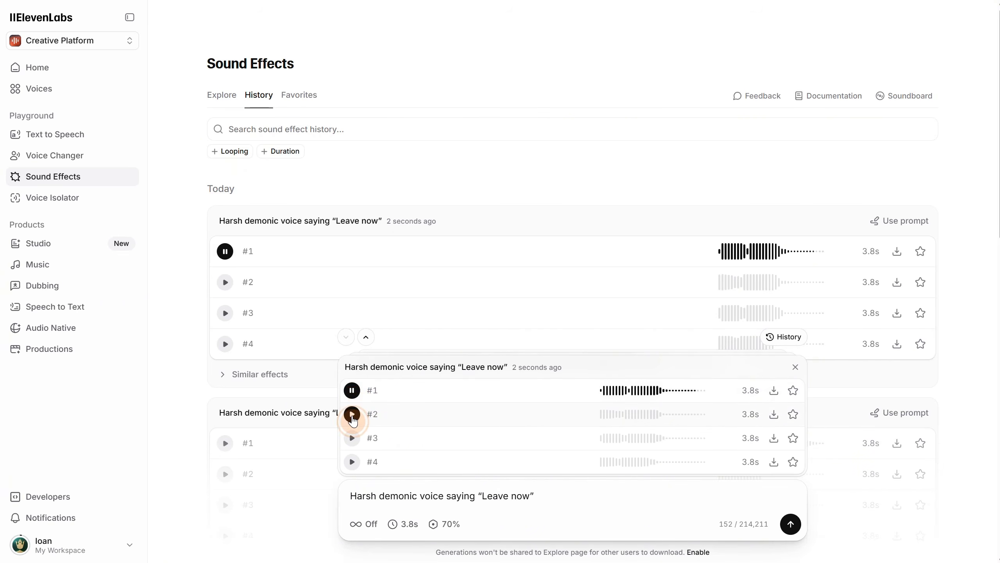
click(352, 438)
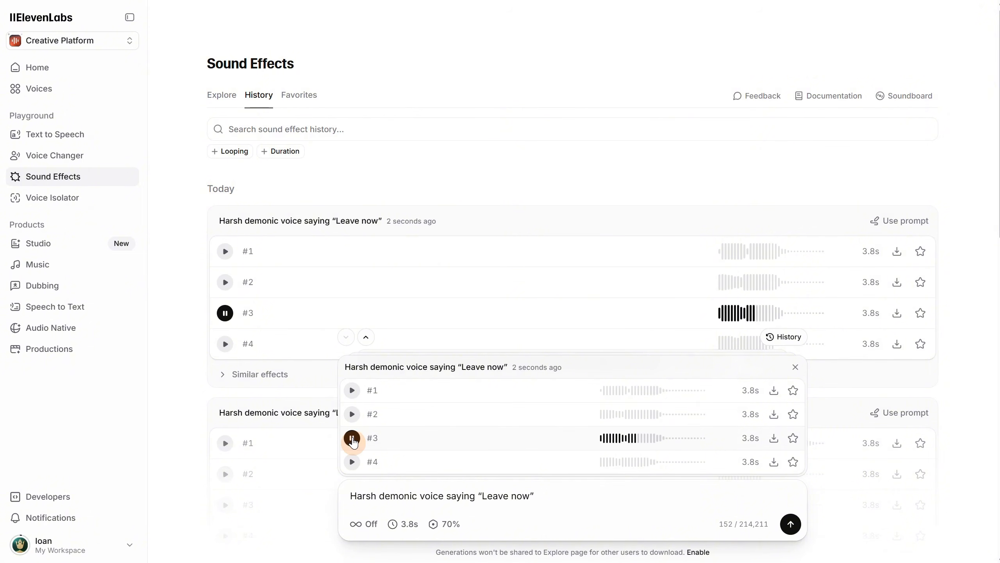
click(352, 462)
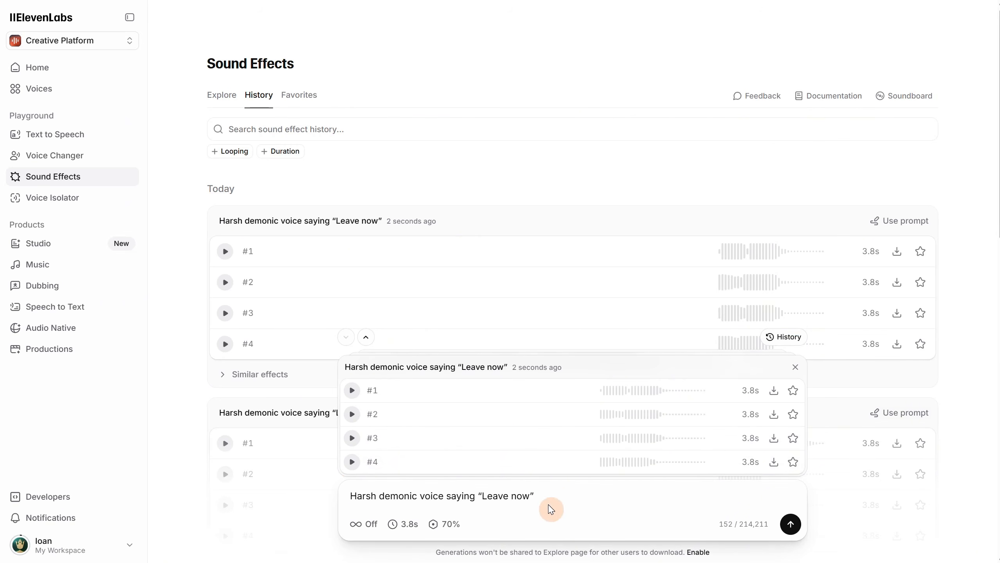
Generate a sound from the prompt "A sorrowful female voice singing: “Don’t let me fade away” over ambient strings" and listen to all four variations.
triple_click(557, 498)
text(A sorrowful female voice singing: "Don’t let me fade away" over ambient strings)
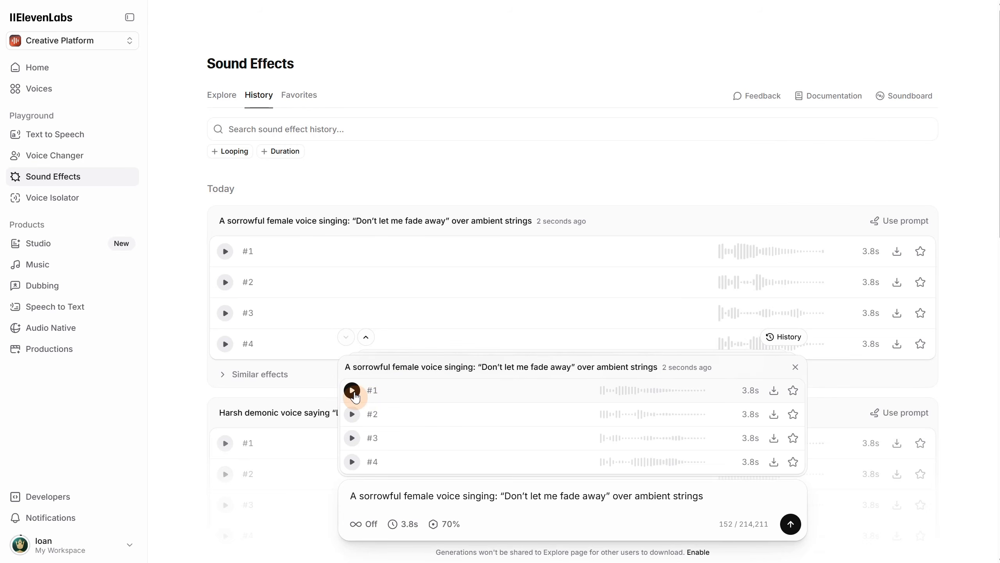
click(353, 392)
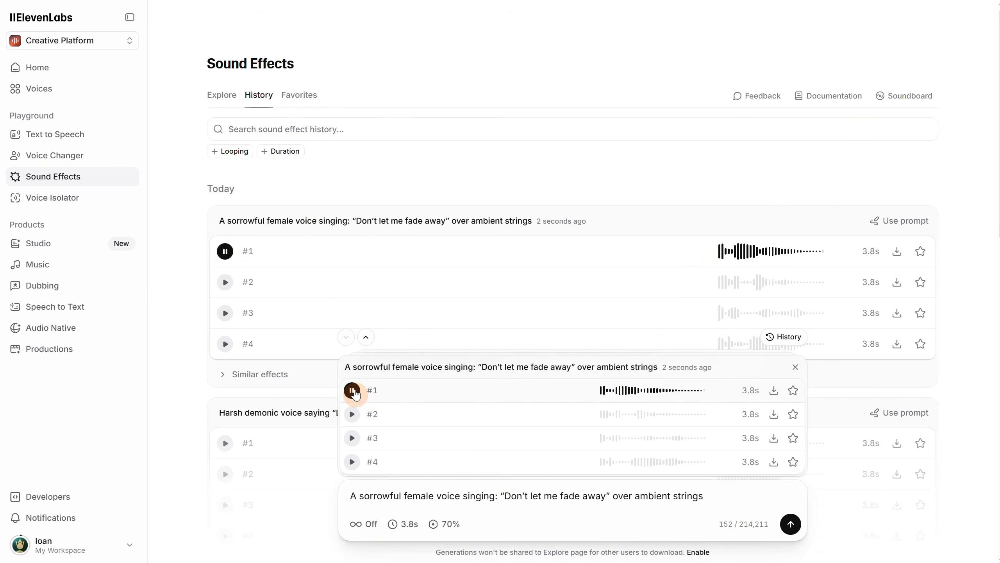
click(352, 414)
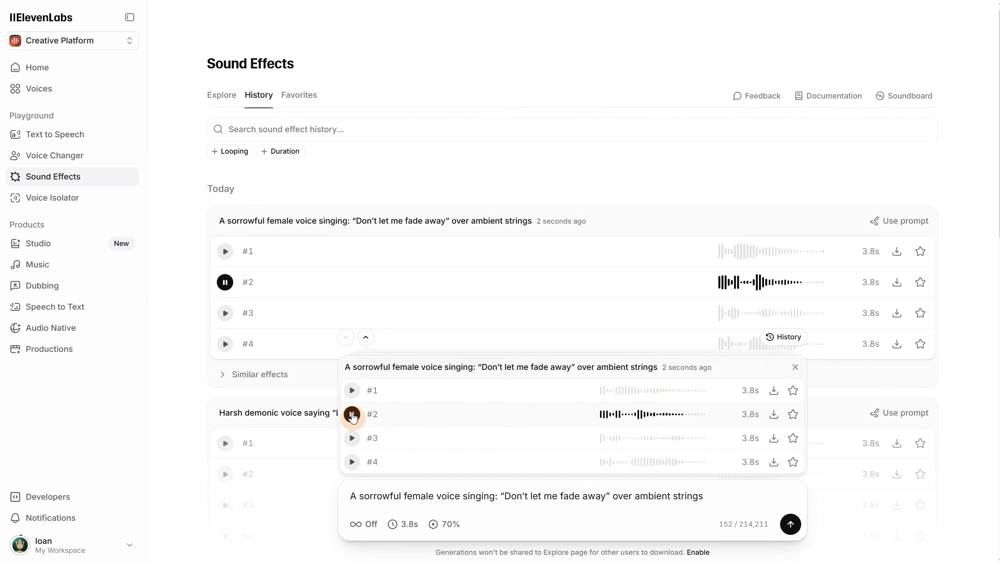
click(352, 438)
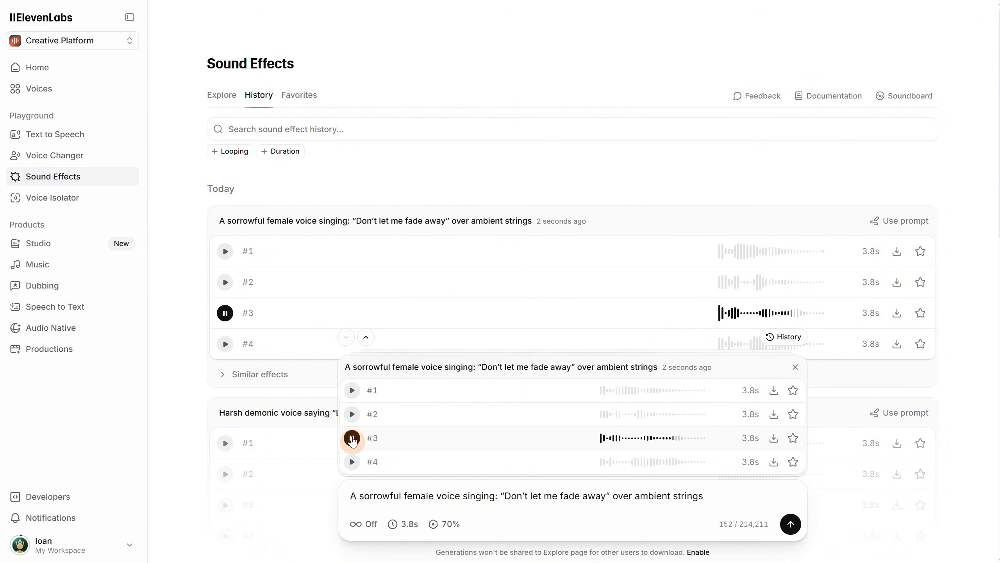
click(353, 462)
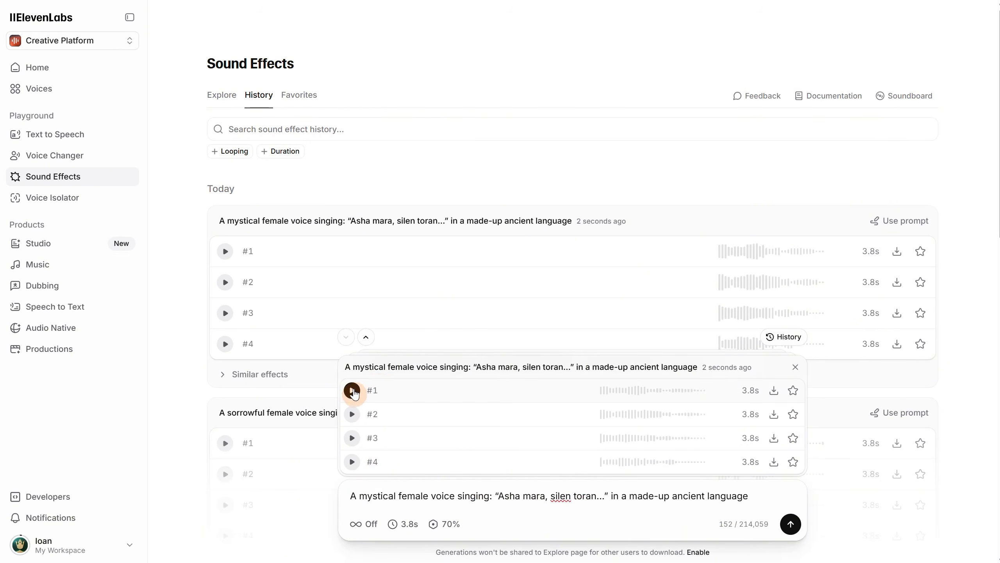
Listen to all four variations of the mystical female voice singing in a made-up ancient language.
click(352, 390)
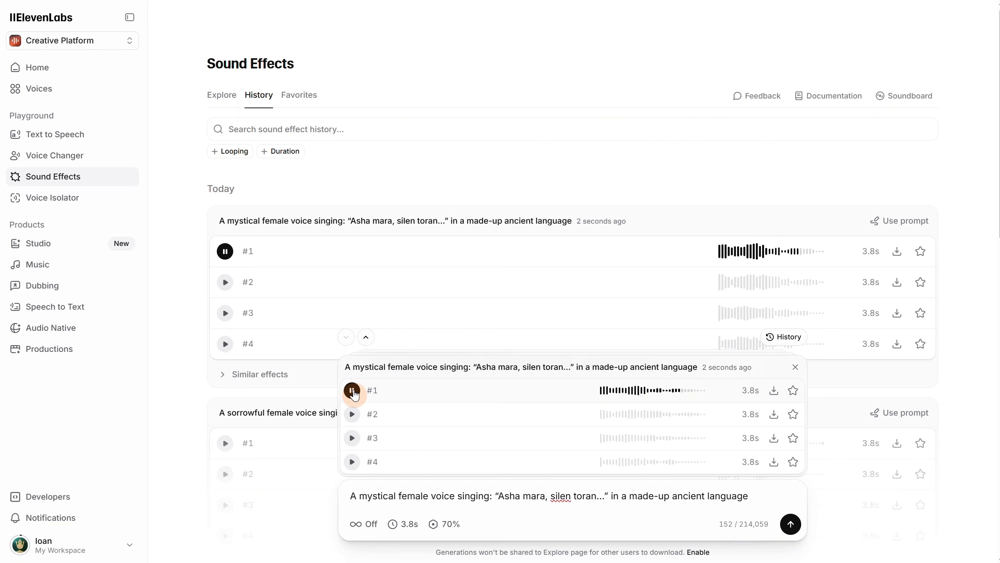
click(352, 414)
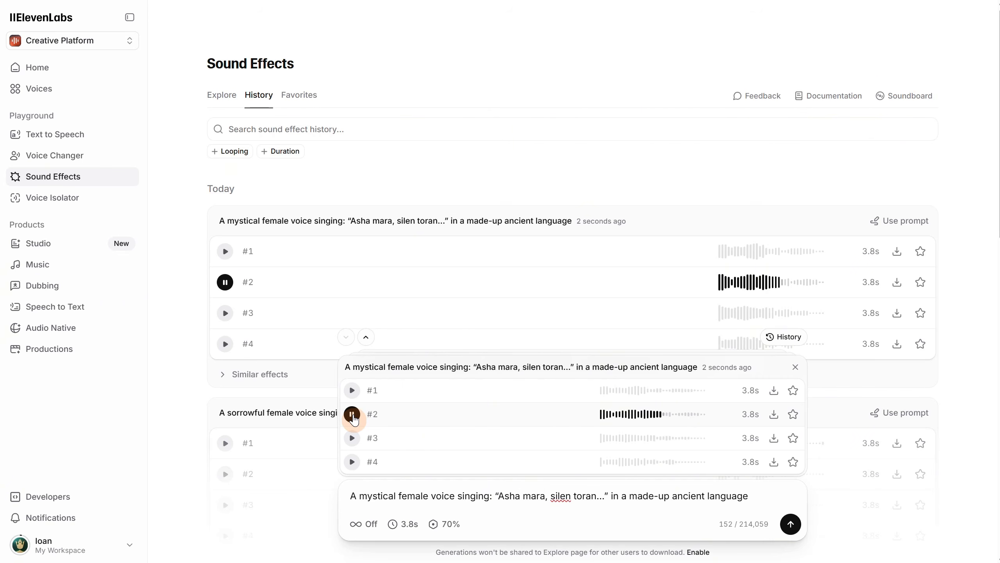
click(352, 437)
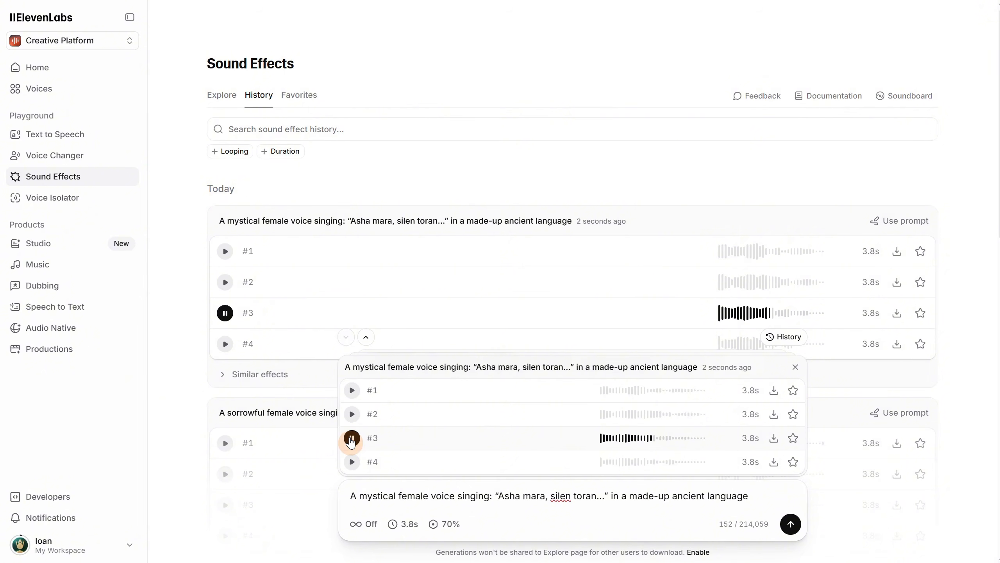
click(353, 462)
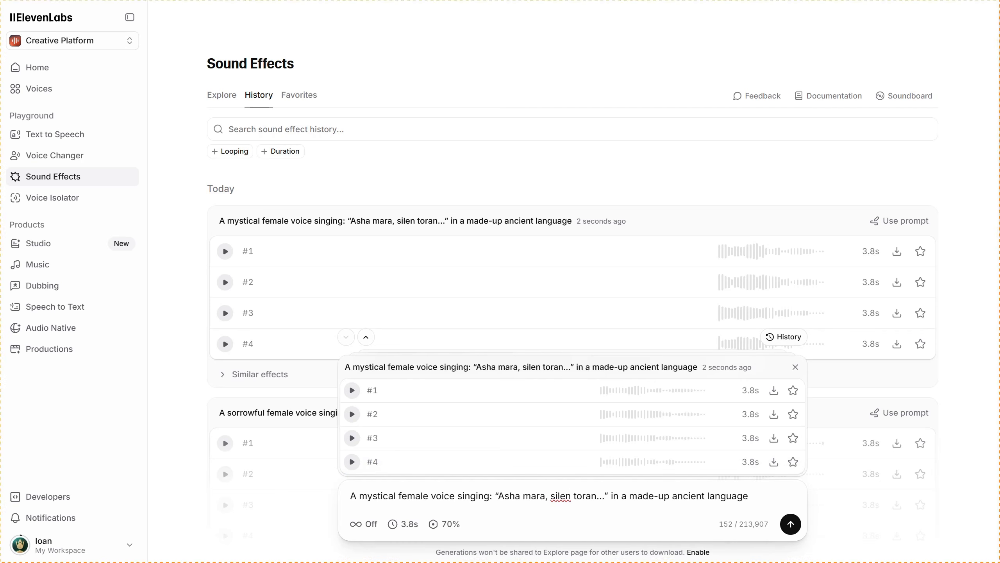
Set the duration to 5.0 seconds, replace the prompt with "Growling monster voice saying “Your soul is mine”" and generate the sound.
click(407, 528)
drag(364, 498, 366, 499)
click(576, 494)
key(ctrl+a)
text(Growling monster voice saying "Your soul is mine")
click(790, 524)
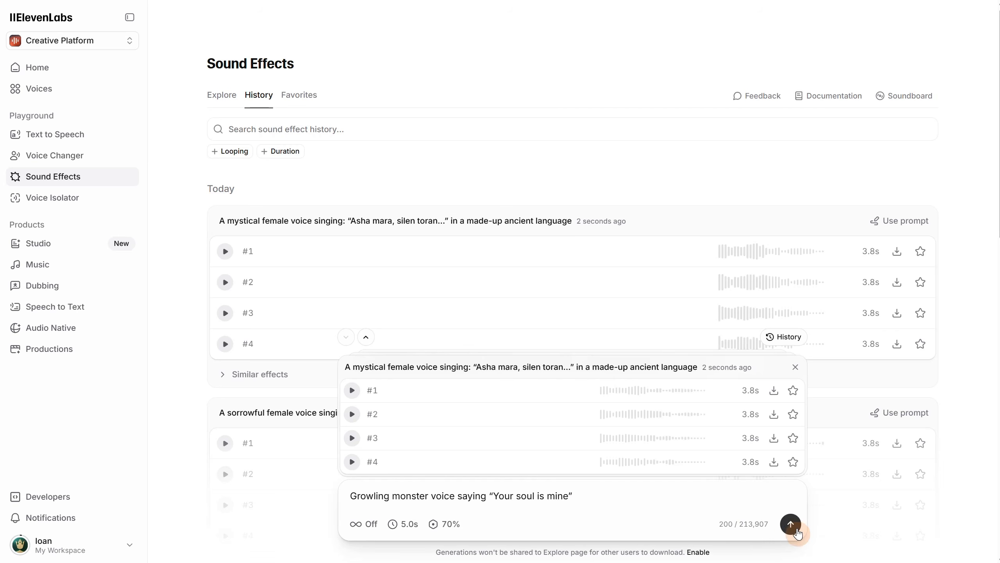
Listen to all four 5-second variations of the growling monster voice saying "Your soul is mine".
click(352, 391)
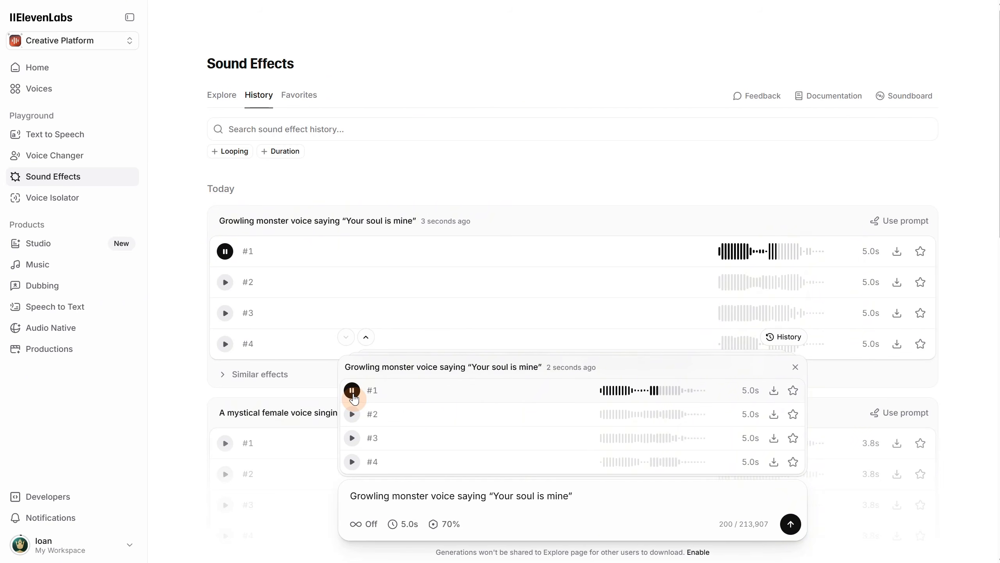
click(352, 414)
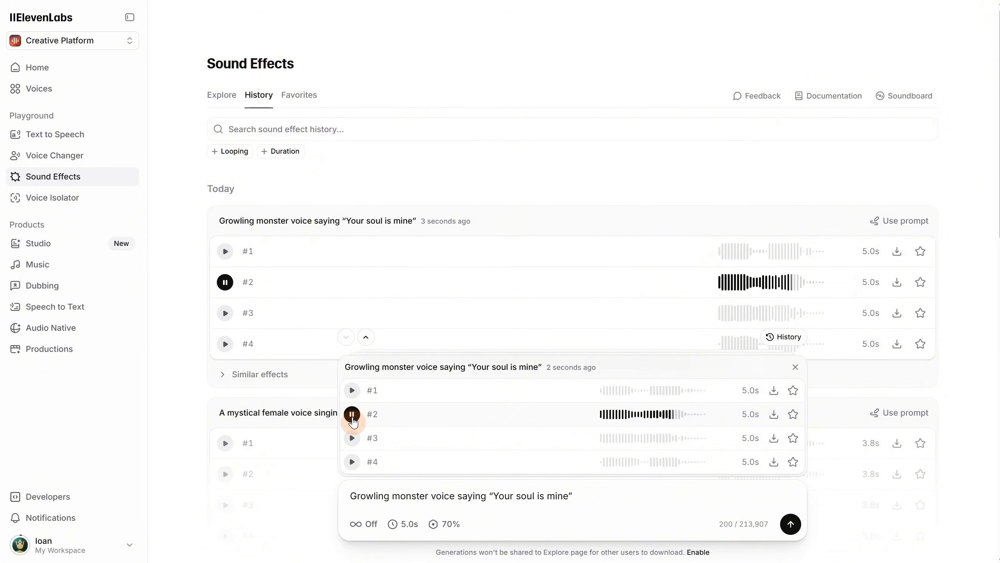
click(352, 438)
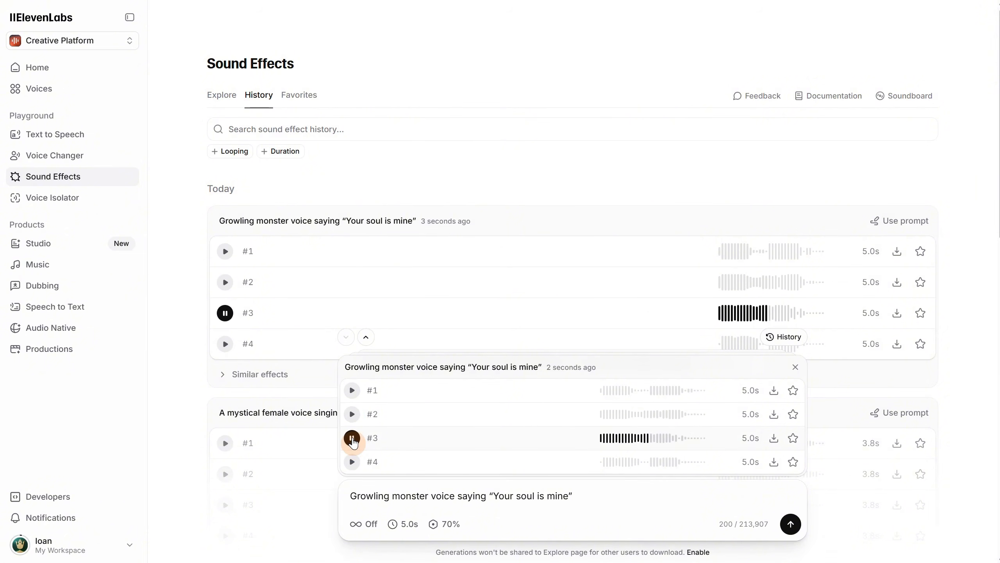
click(352, 462)
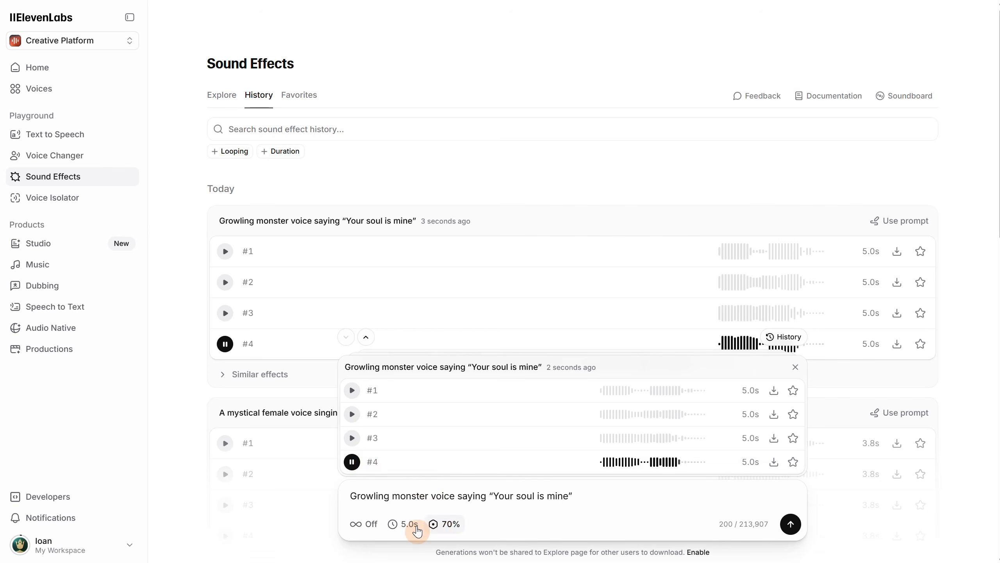
Shorten the duration to 3.2 seconds and generate the growling monster voice prompt again.
click(400, 524)
drag(386, 503, 359, 500)
click(791, 524)
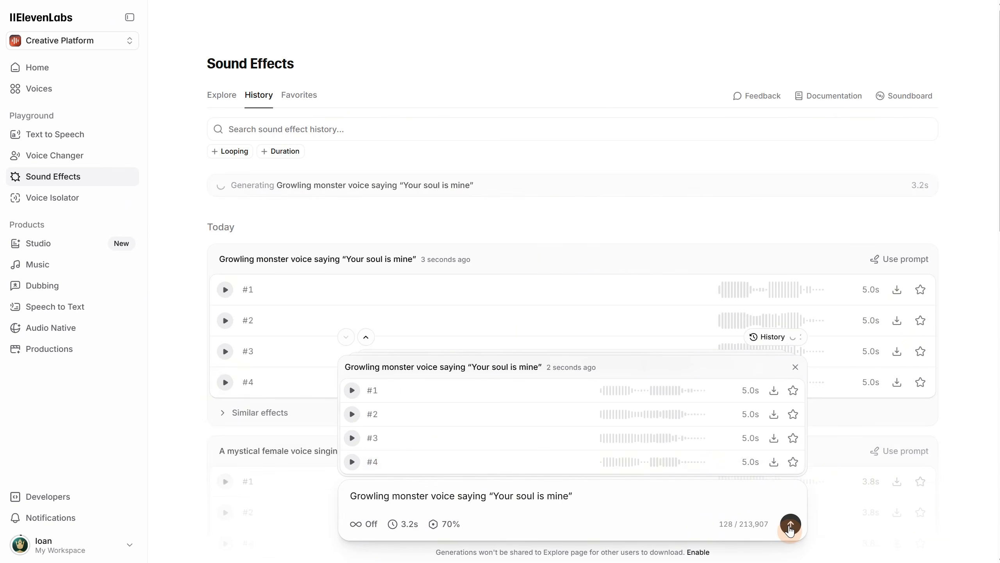
Listen to all four 3.2-second variations of the growling monster voice.
click(352, 390)
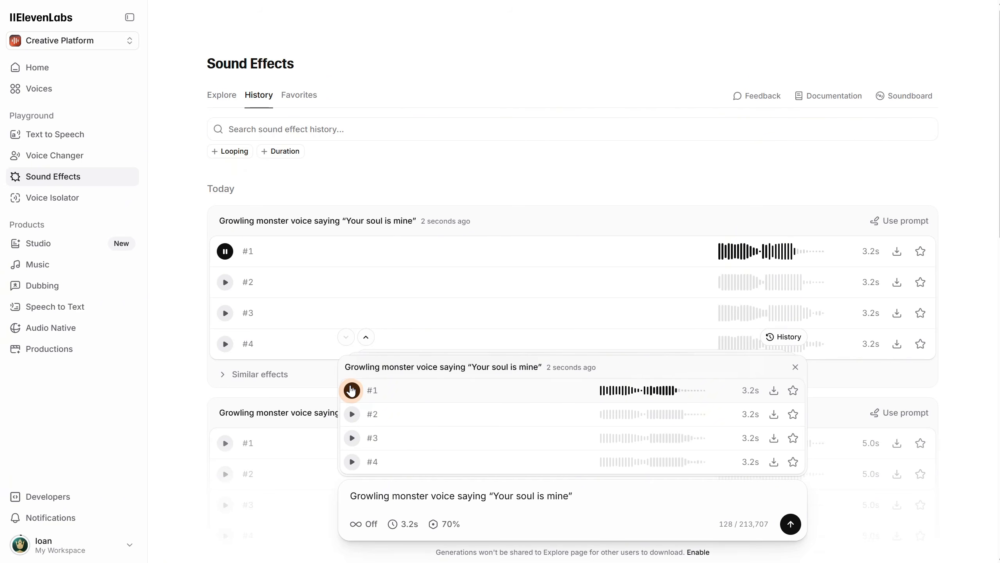
click(351, 413)
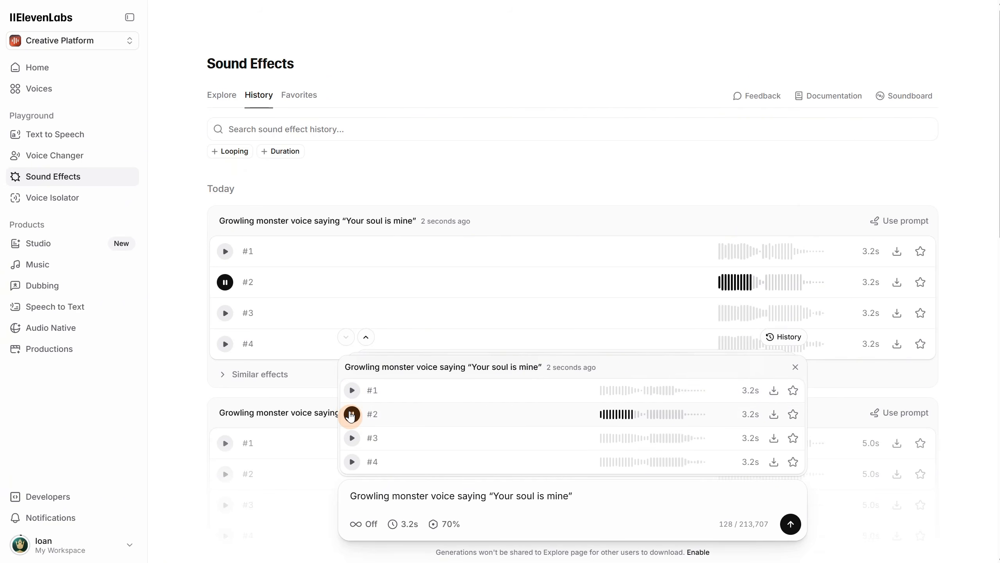
click(352, 438)
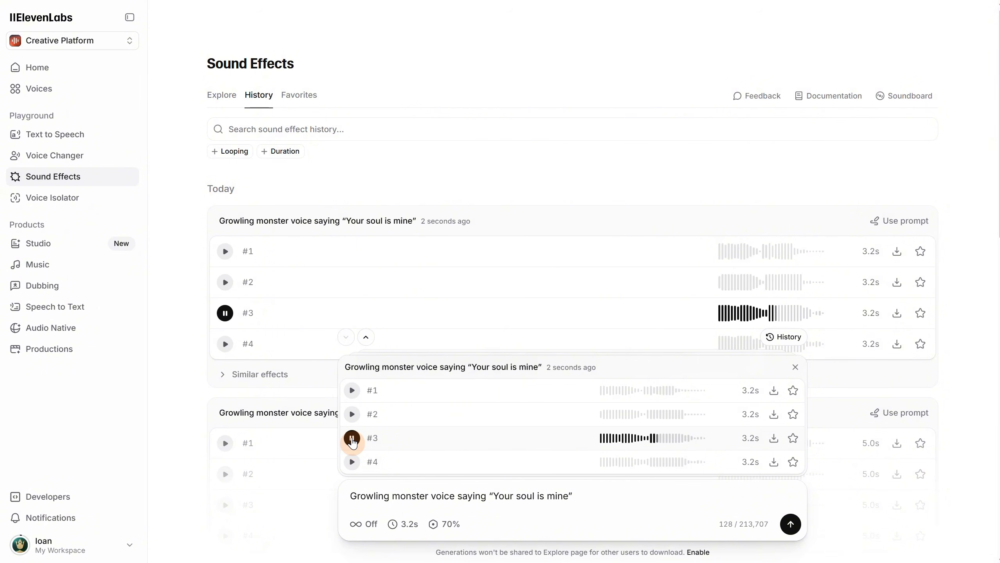
click(352, 461)
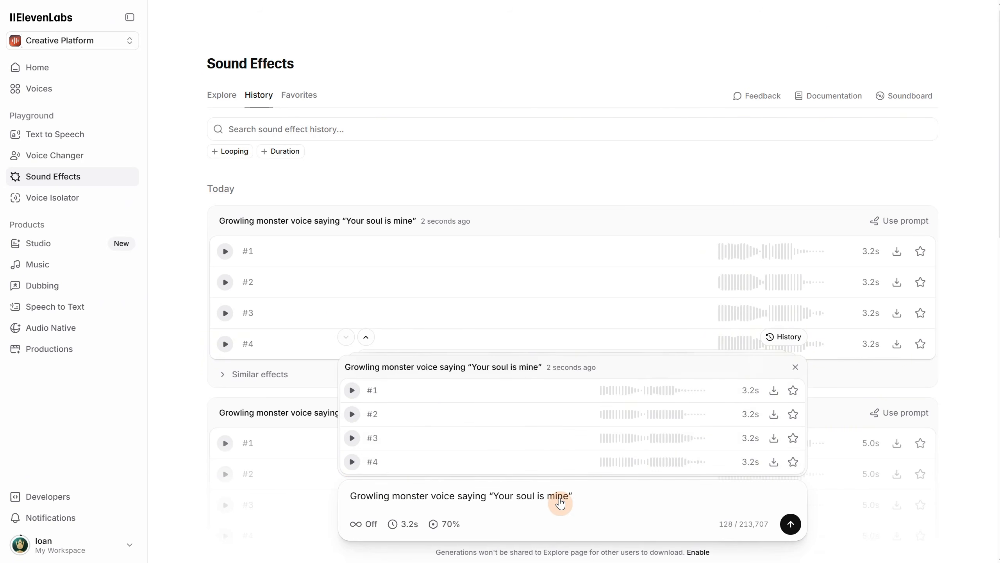
Replace the prompt with "Calm female voice saying “Checkpoint reached”" and generate the sound.
triple_click(560, 504)
text(Calm female voice saying "Checkpoint reached")
click(791, 523)
Listen to all four variations of the calm female voice saying "Checkpoint reached".
click(351, 390)
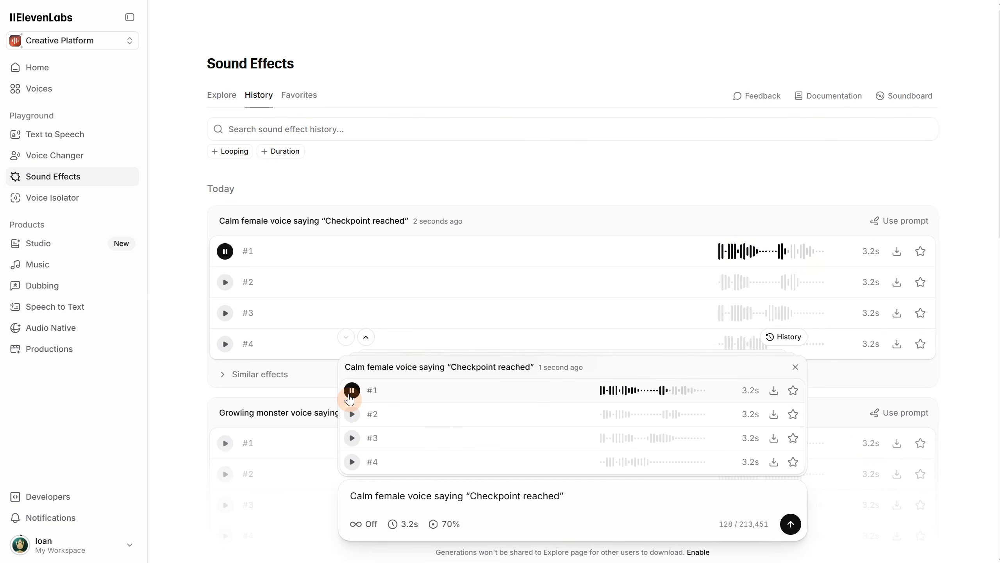
click(351, 414)
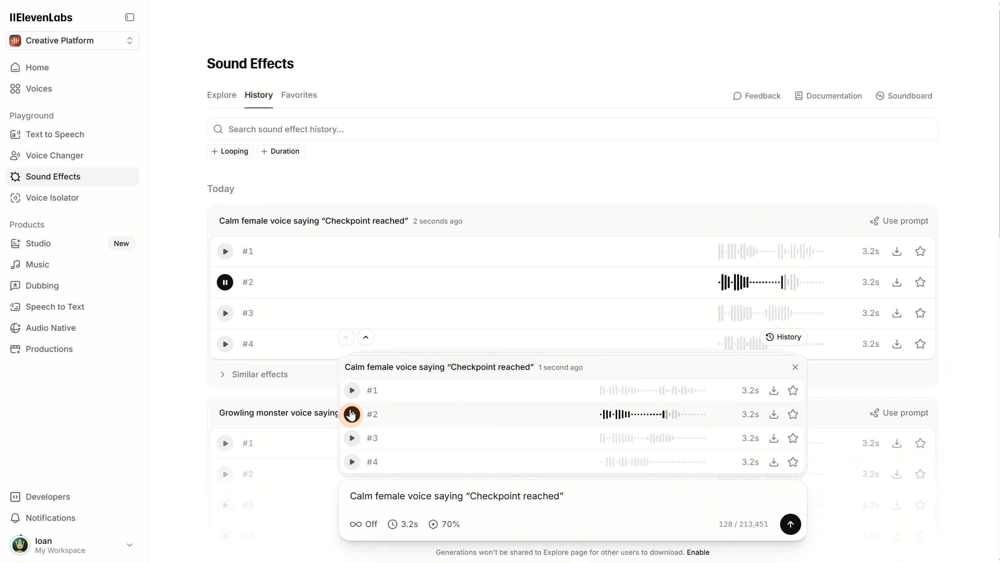
click(351, 438)
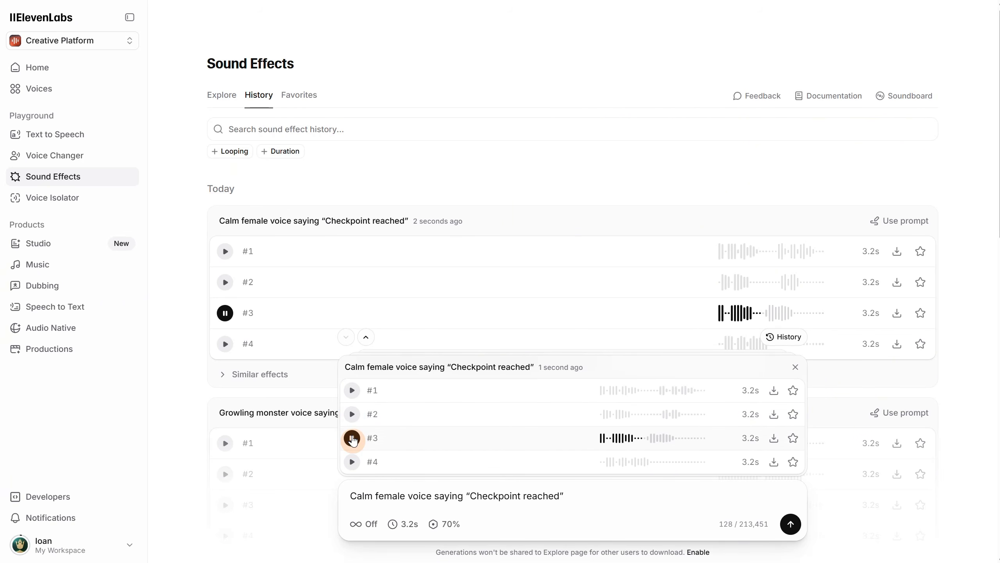
click(351, 462)
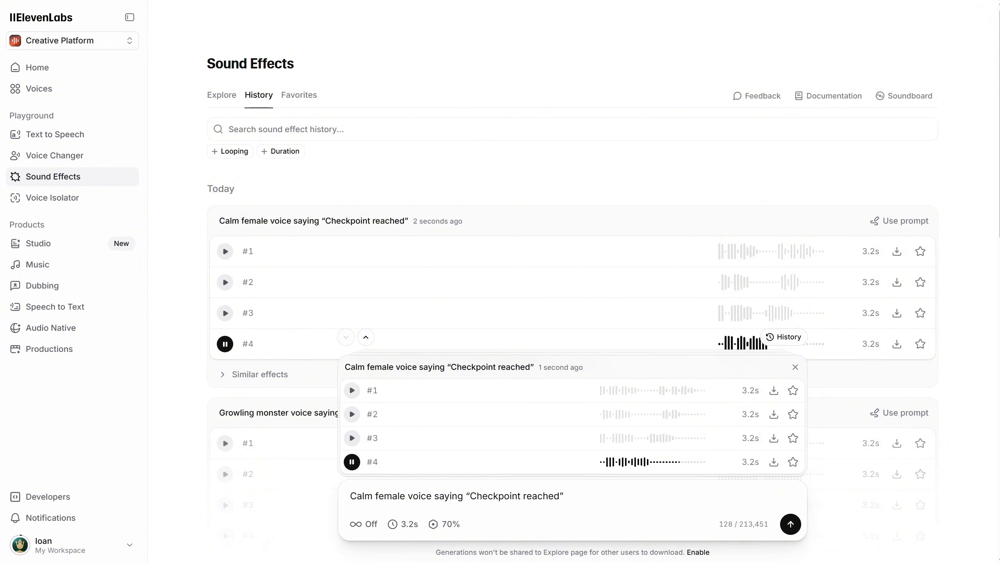
Generate "Male trailer voice saying: “In a world where chaos rules, one man will stand against the storm.”" with the duration set to 6.0 seconds.
click(539, 486)
key(ctrl+a)
text(Male trailer voice saying: "In a world where chaos rules, one man will stand against the storm.")
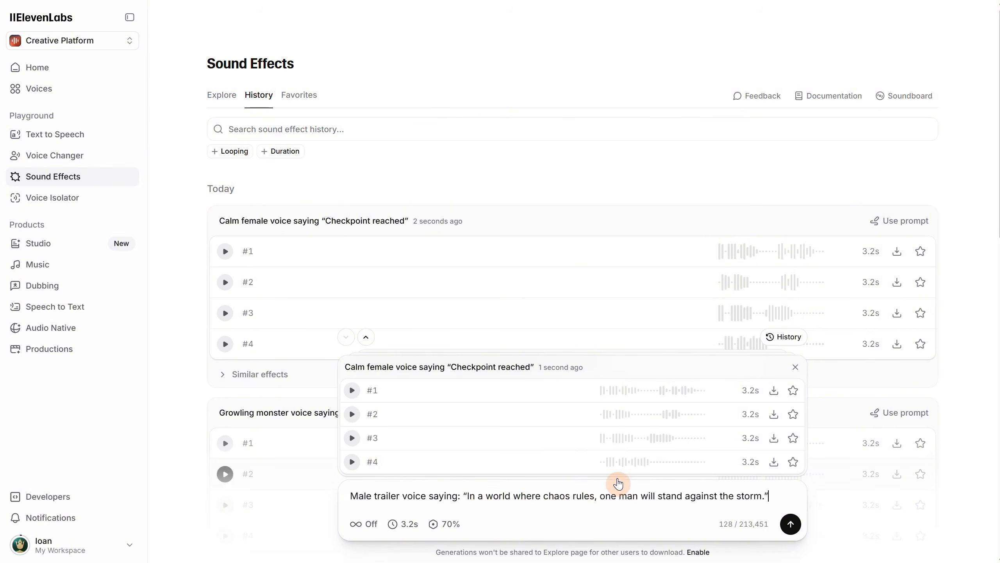
click(394, 533)
click(369, 497)
click(790, 524)
Listen to all four variations of the male trailer voice line about chaos and the storm.
click(351, 390)
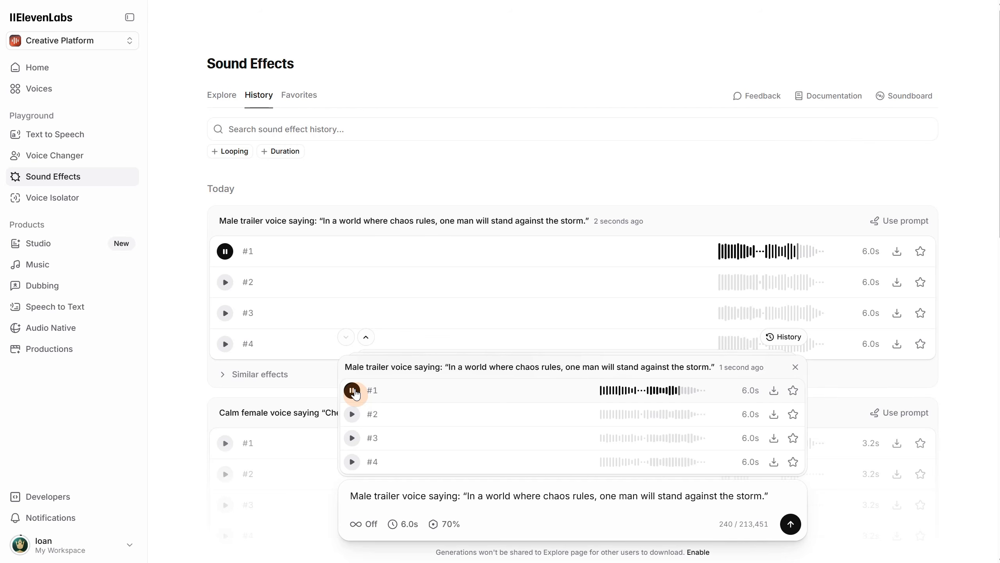
click(352, 413)
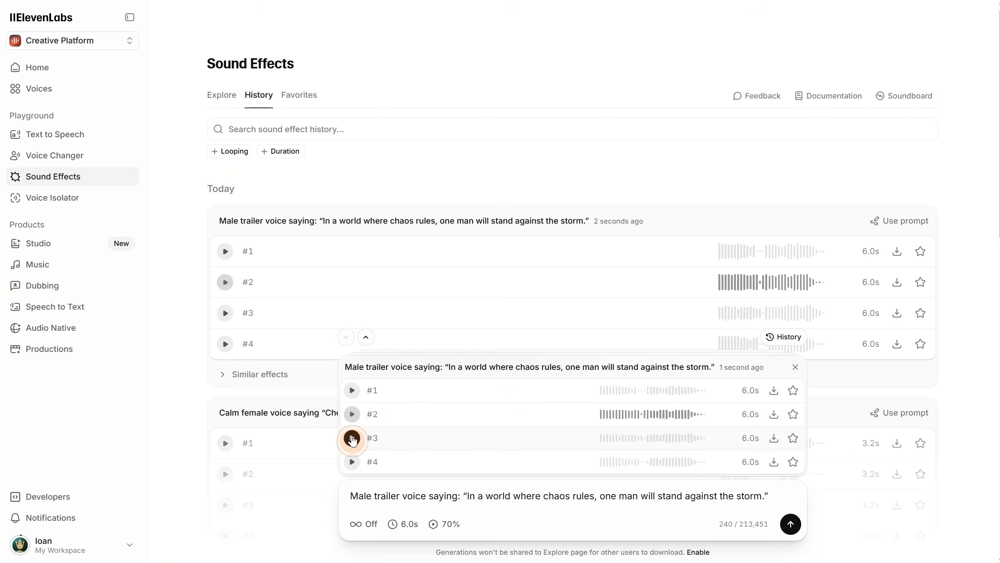
click(352, 438)
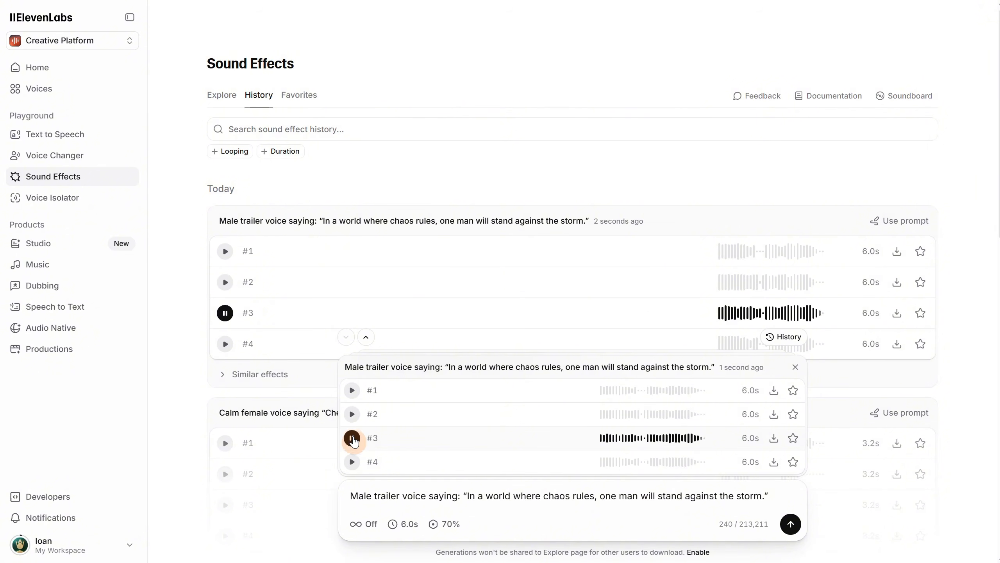
click(352, 461)
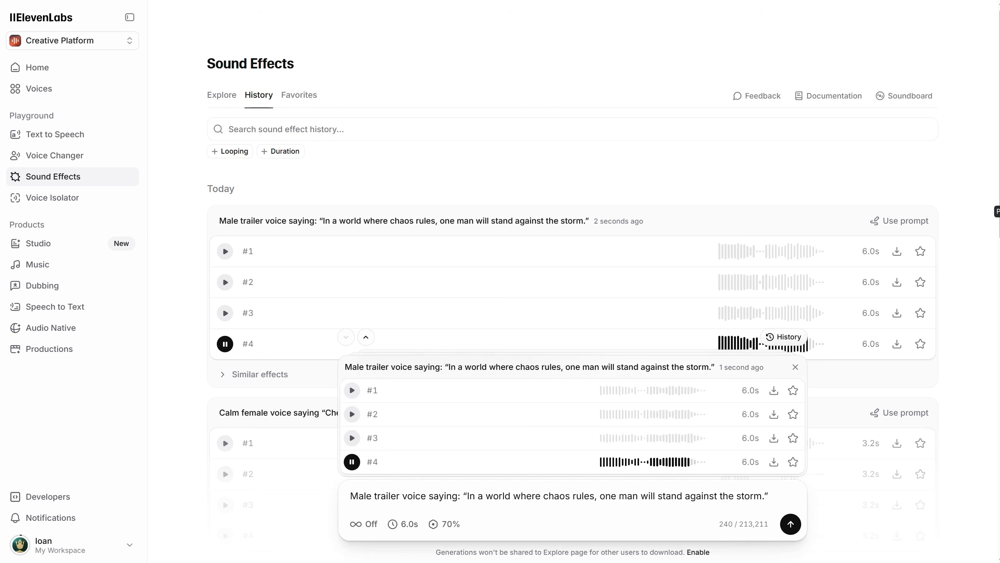
Listen to all four variations of the female cinematic voice saying "When the stars fall silent, destiny begins to whisper again.".
click(352, 390)
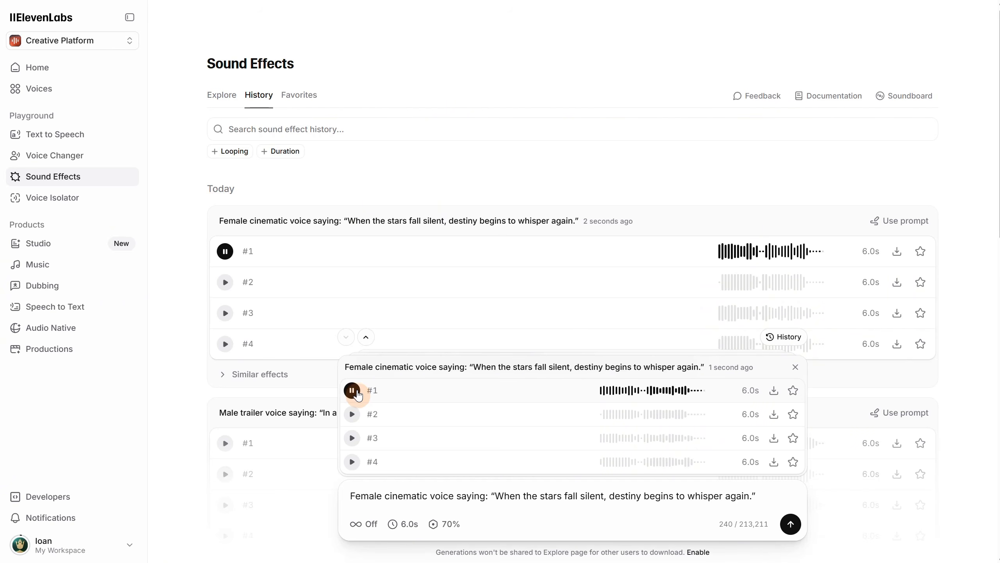
click(352, 414)
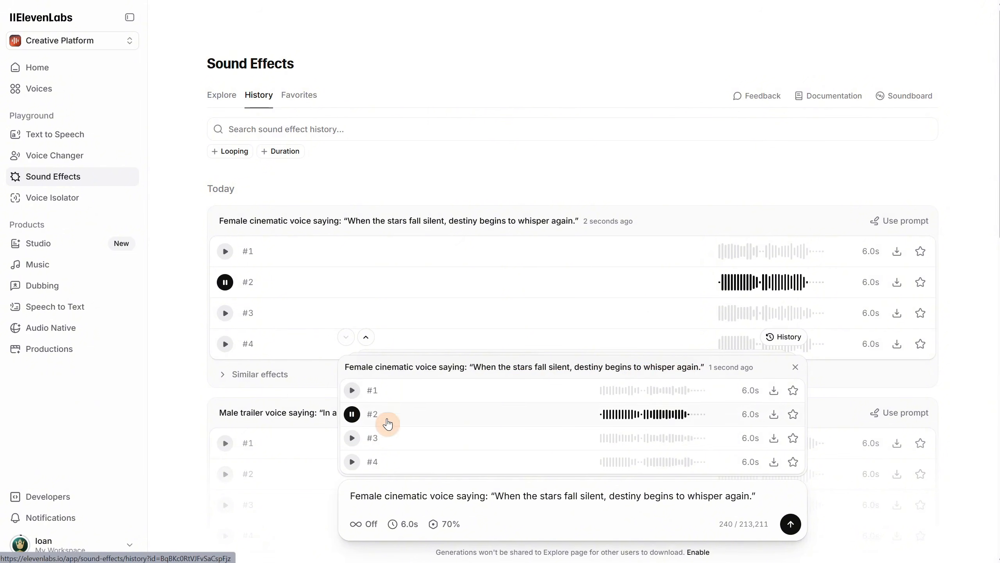
click(352, 438)
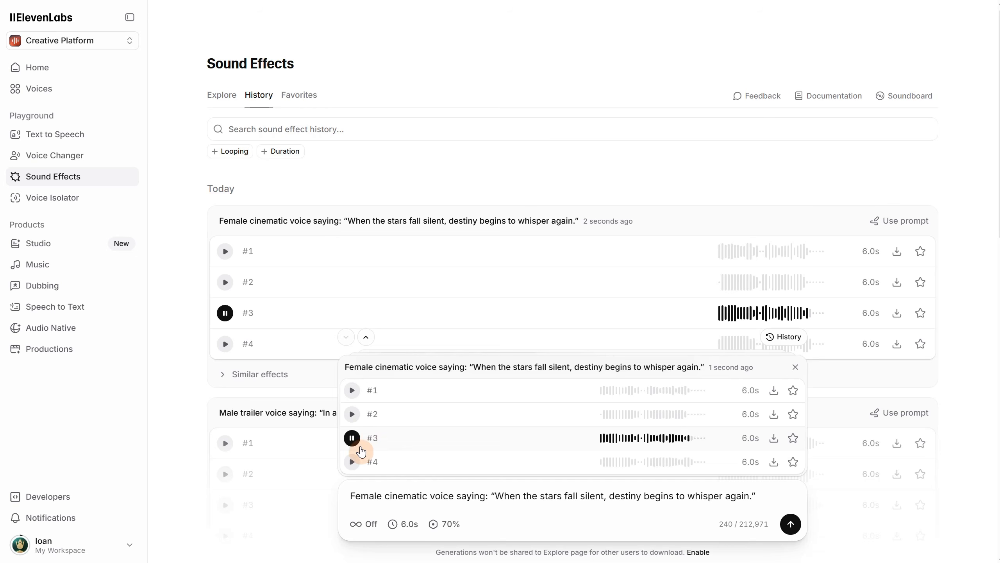
click(353, 464)
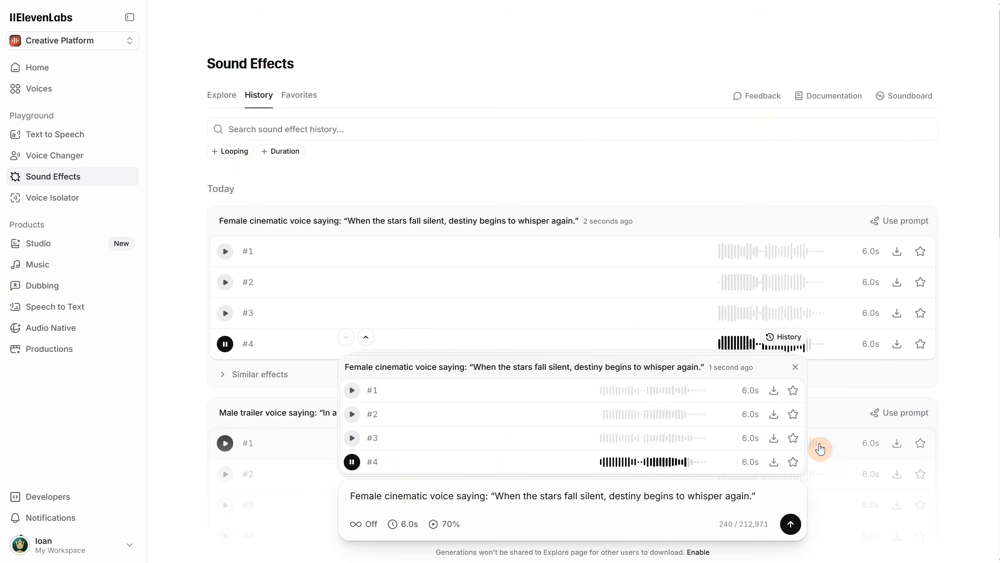
Replace the prompt with "Heavy trailer impact with low rumble, followed by echoing shockwave" and generate the sound.
triple_click(476, 491)
text(Heavy trailer impact with low rumble, followed by echoing shockwave)
click(791, 523)
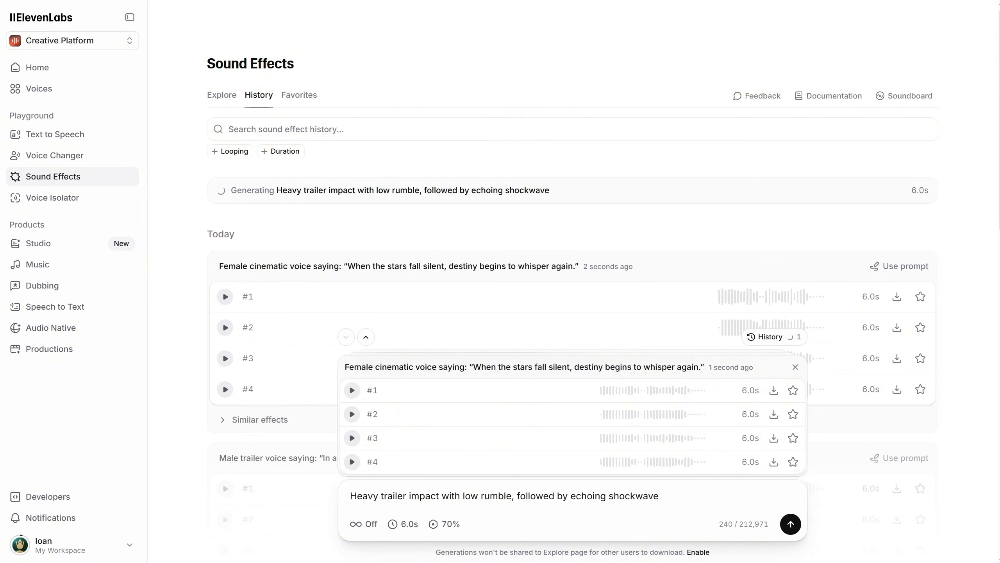
Listen to all four variations of the heavy trailer impact with low rumble and echoing shockwave.
click(352, 391)
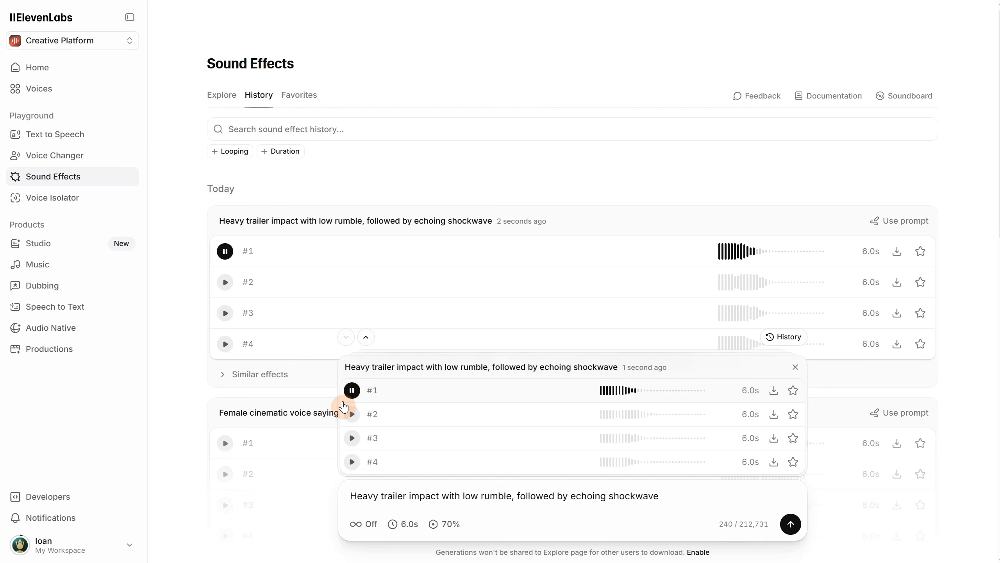
click(351, 415)
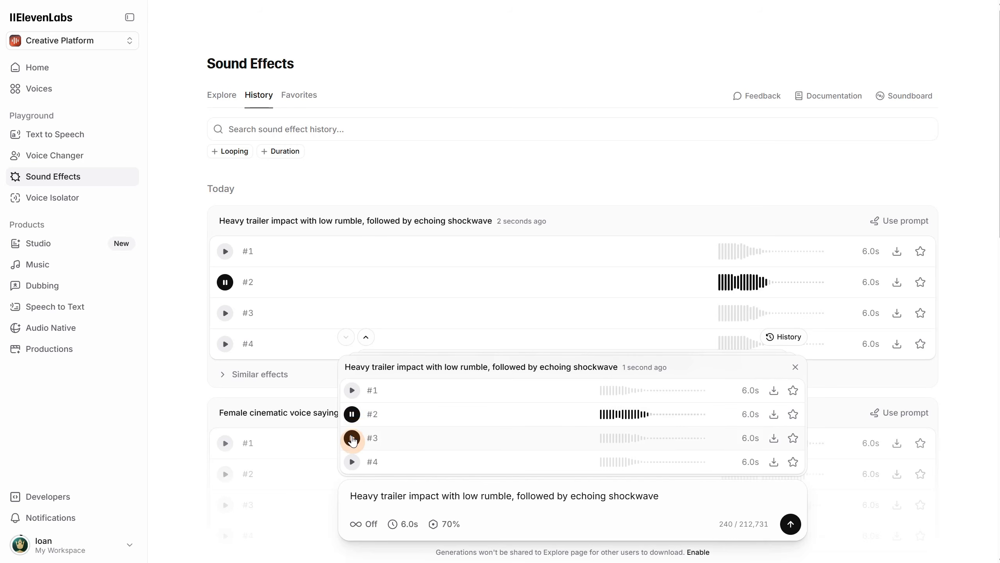
click(352, 438)
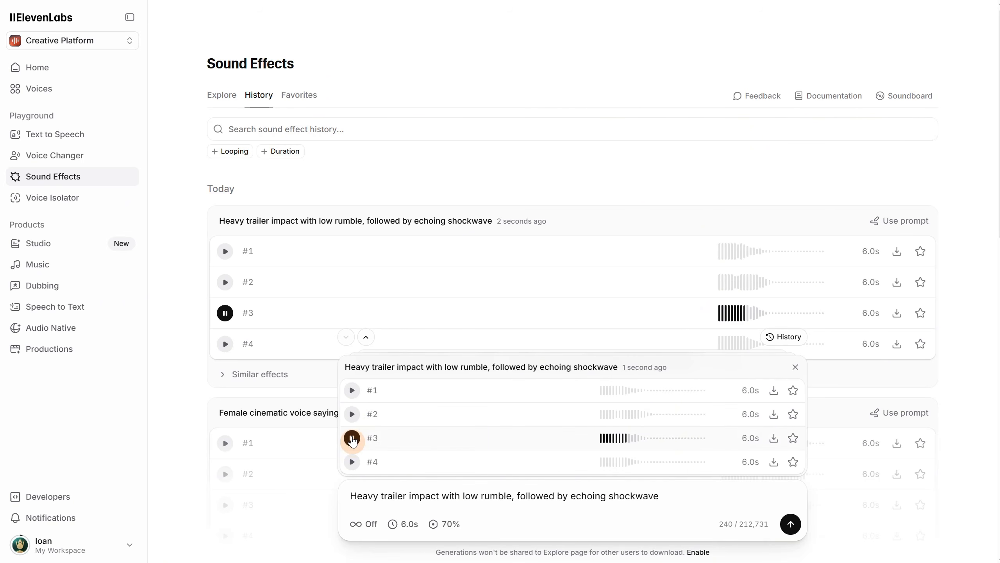
click(352, 461)
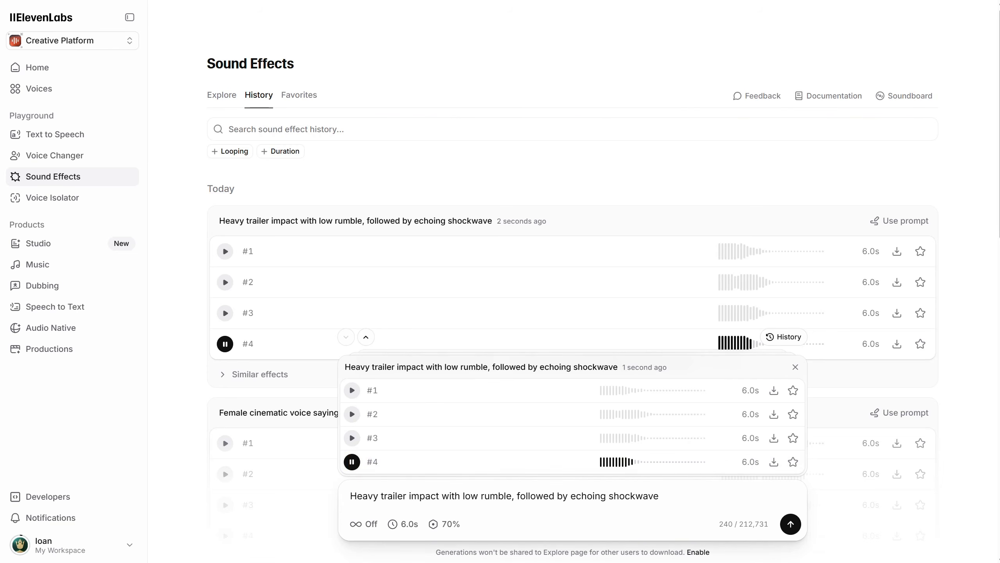
Replace the prompt with "Dark cinematic boom with crumbling debris and low-end earthquake texture" and generate the sound.
triple_click(673, 497)
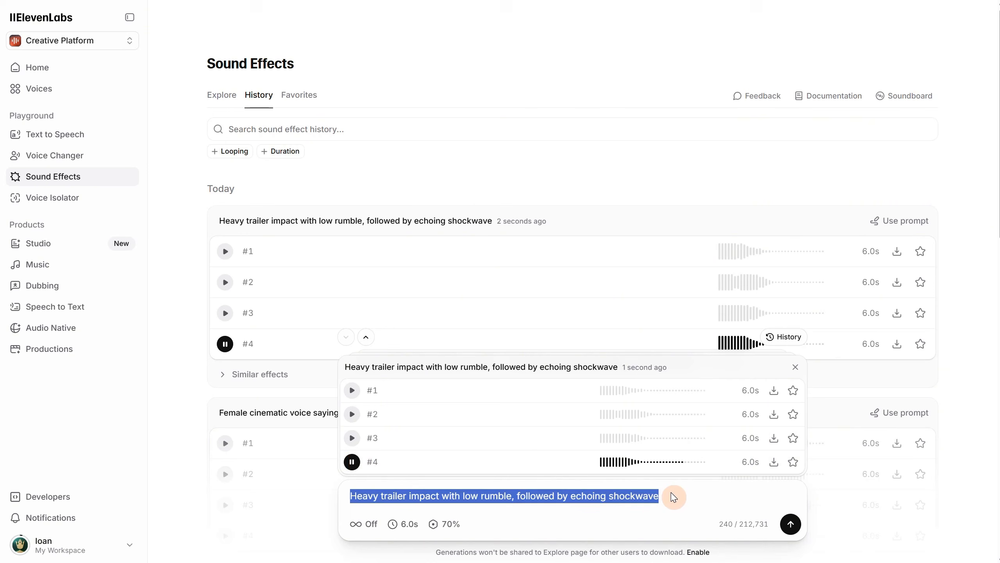
text(Dark cinematic boom with crumbling debris and low-end earthquake texture)
click(790, 524)
Listen to all four variations of the dark cinematic boom with crumbling debris.
click(352, 390)
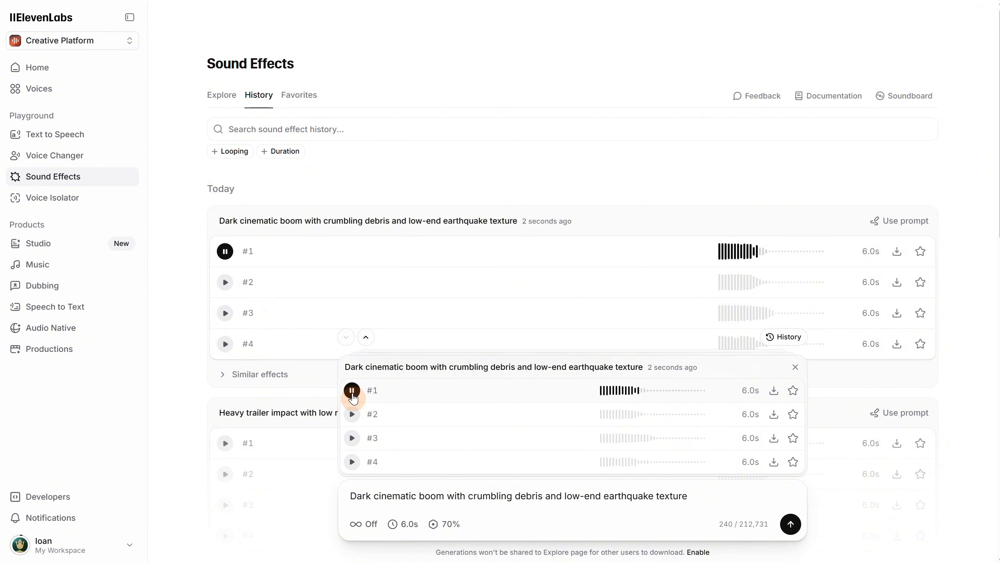
click(352, 414)
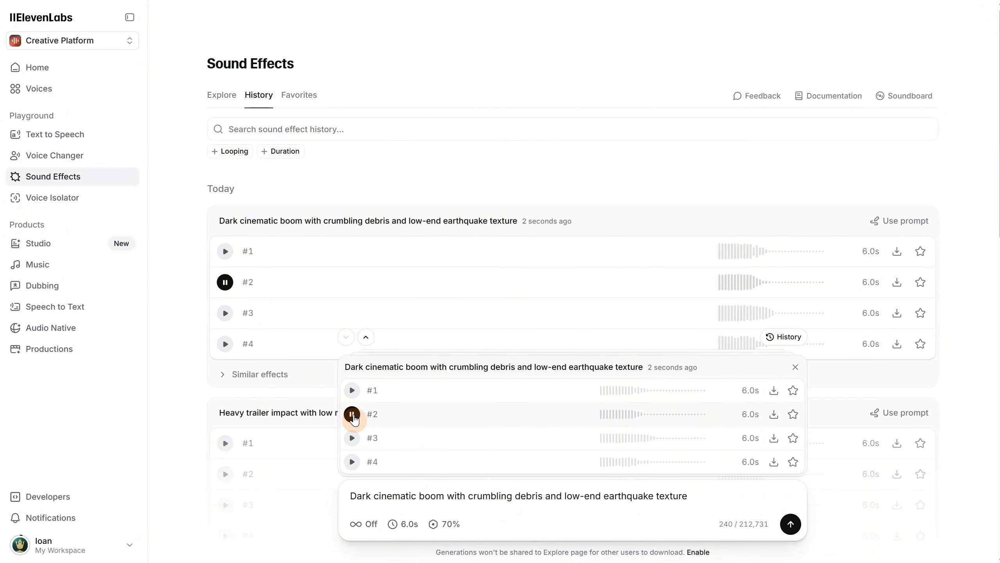
click(352, 438)
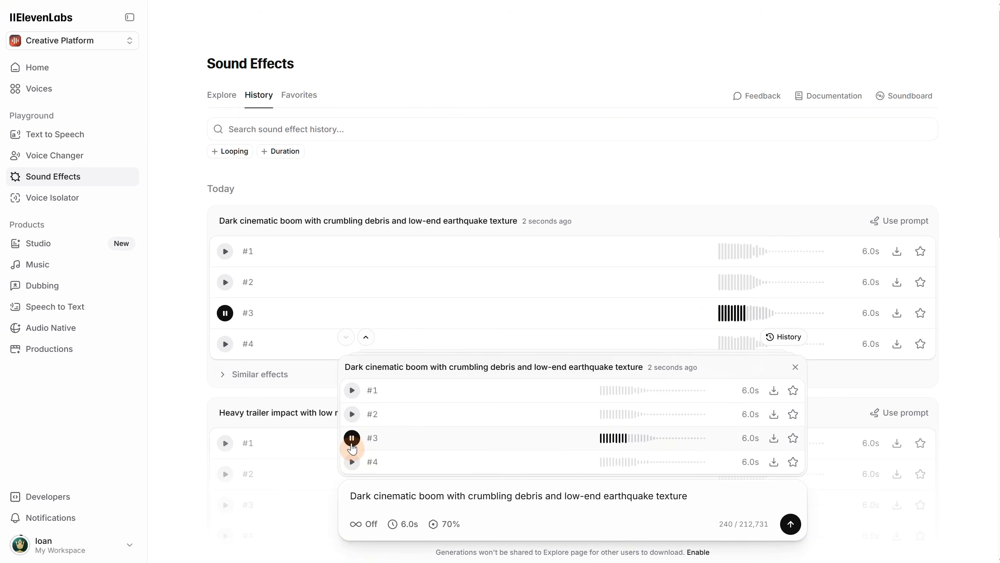
click(352, 462)
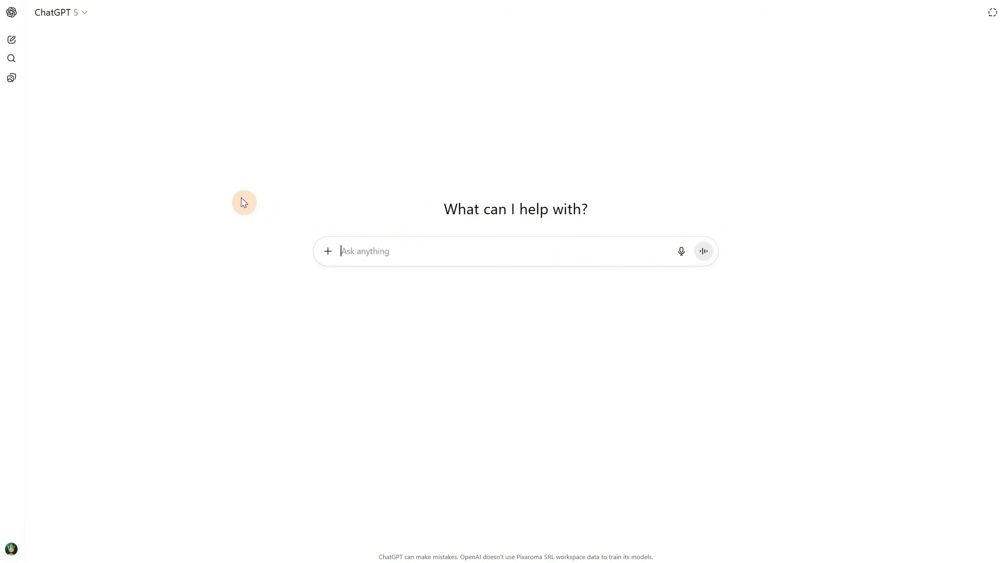
Switch to ChatGPT, attach Beach.png and ask "give me a prompt for sound effects and ambience i could do with ai for this image".
click(328, 252)
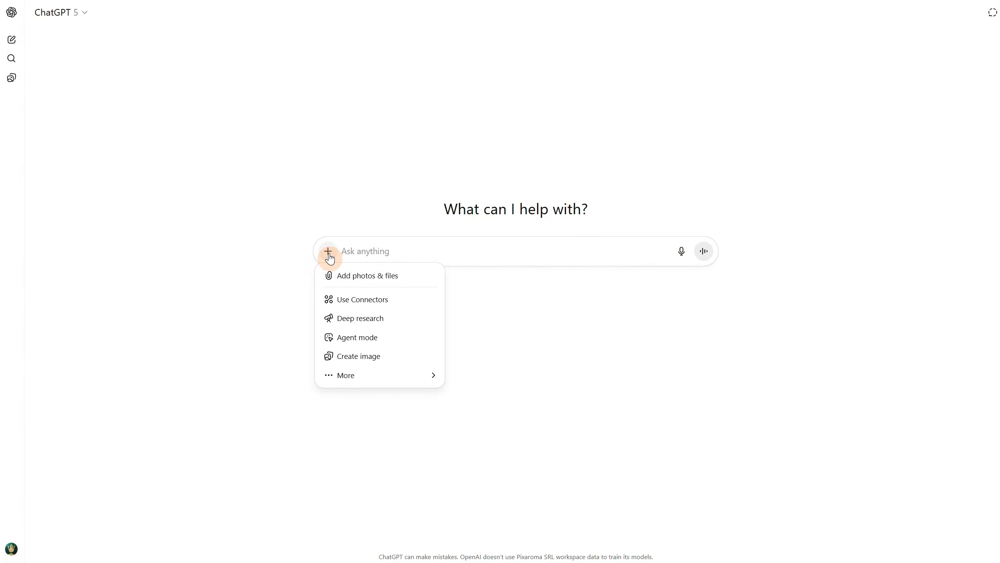
click(353, 277)
double_click(215, 55)
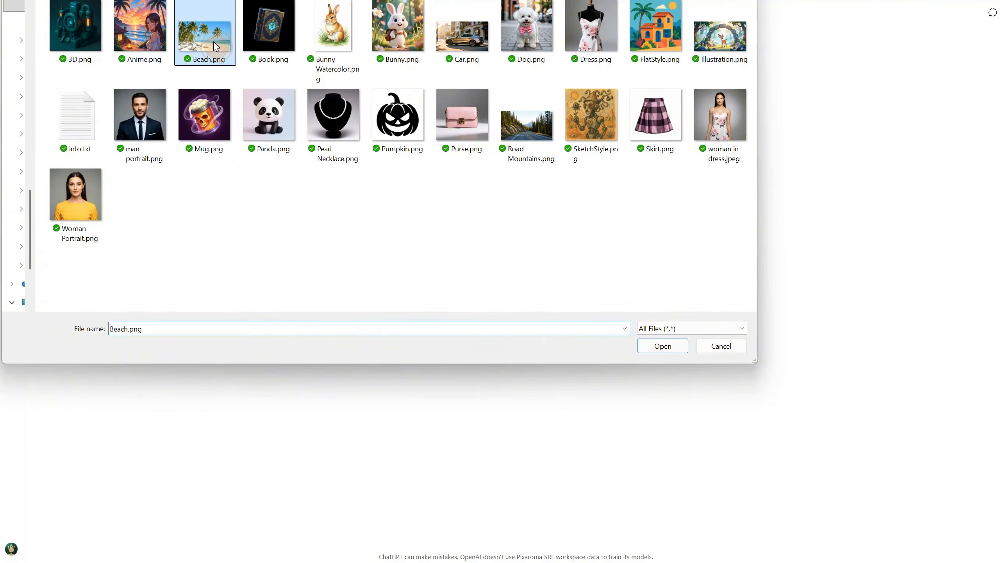
click(382, 332)
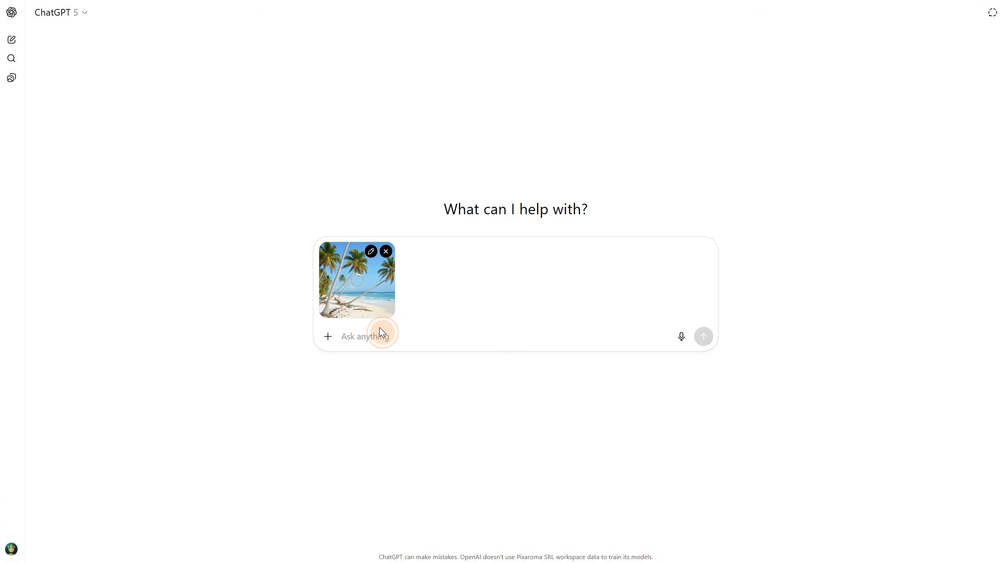
text(give me a prompt for sound effect)
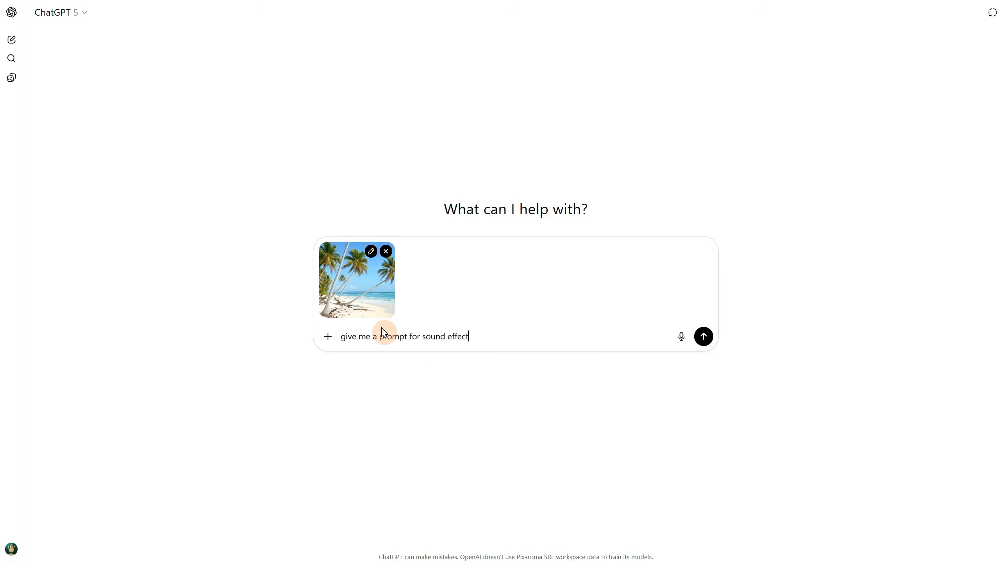
text(s and ambience i could do with ai for this image)
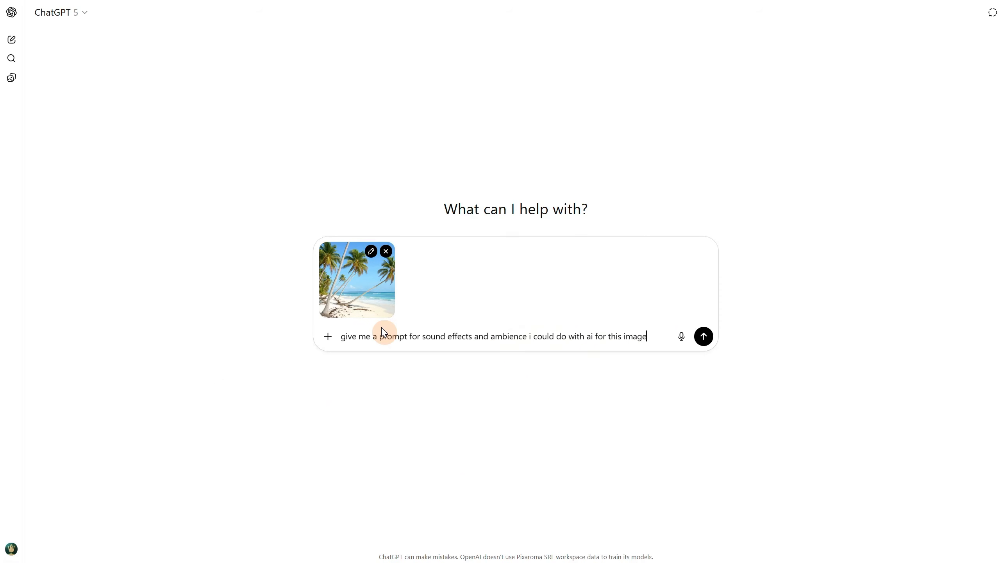
key(Return)
Copy the main tropical beach ambience prompt, up to "just natural sounds", and paste it over the existing prompt in ElevenLabs Sound Effects.
drag(388, 336, 646, 360)
right_click(646, 359)
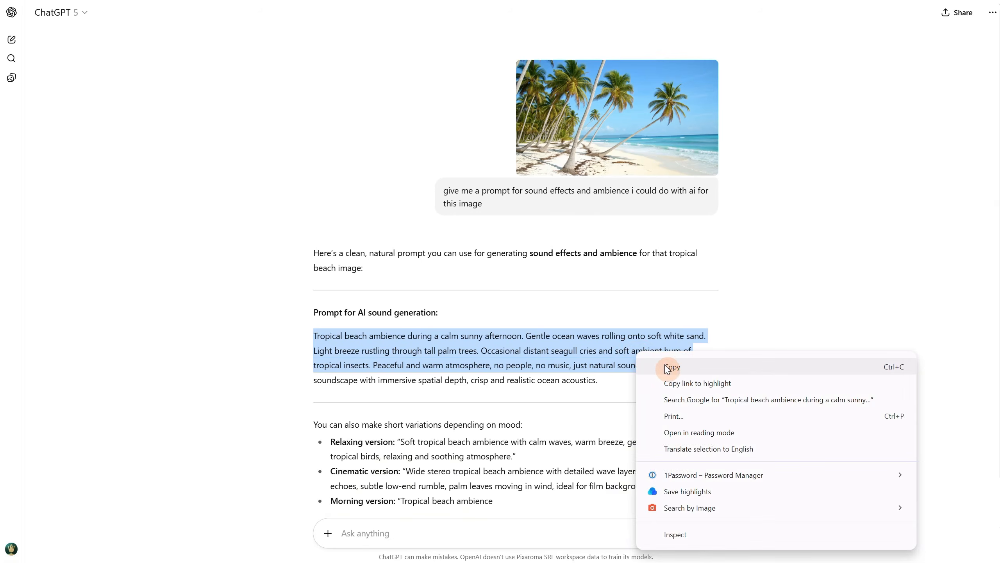
click(677, 369)
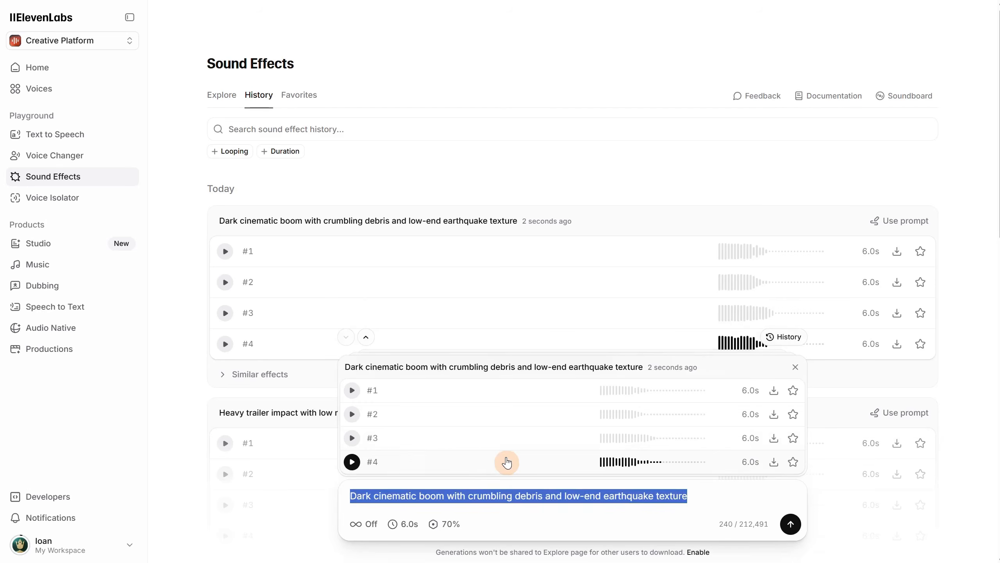
key(ctrl+v)
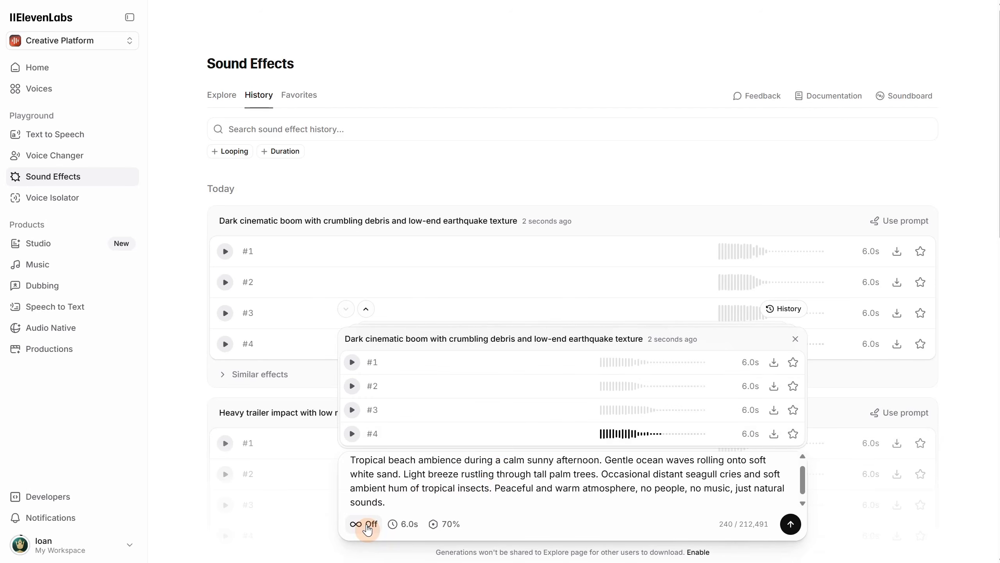
Turn looping on, set the duration to 15.0 seconds and generate the tropical beach ambience.
click(368, 527)
click(403, 524)
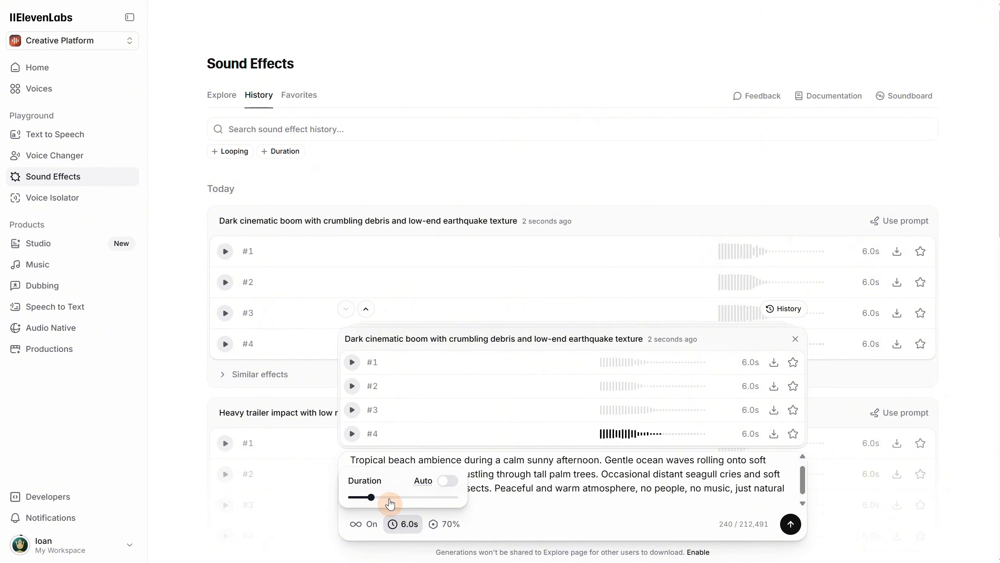
drag(371, 497, 405, 497)
Listen to all four looping variations of the full tropical beach ambience prompt, stopping playback at the end.
click(351, 365)
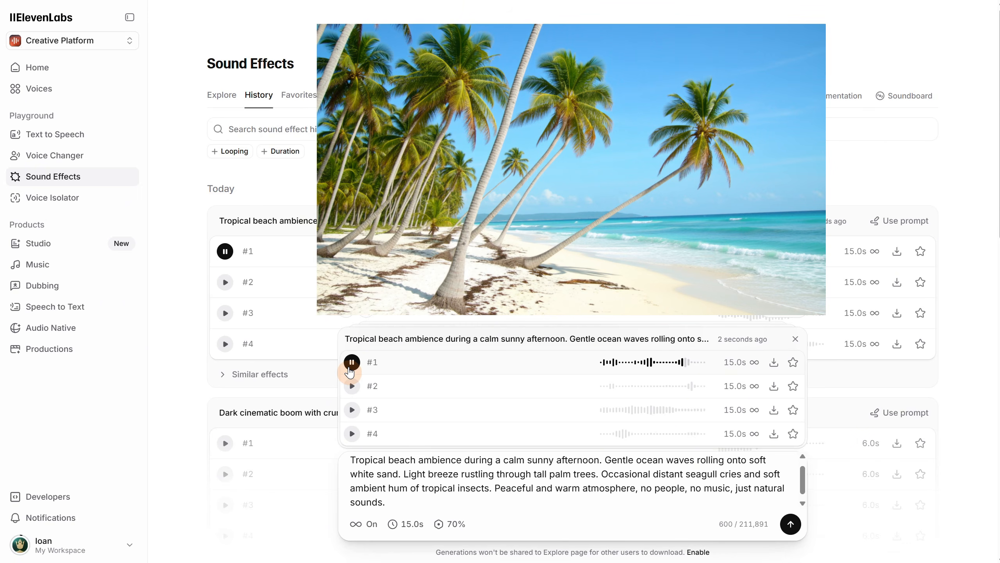
click(352, 385)
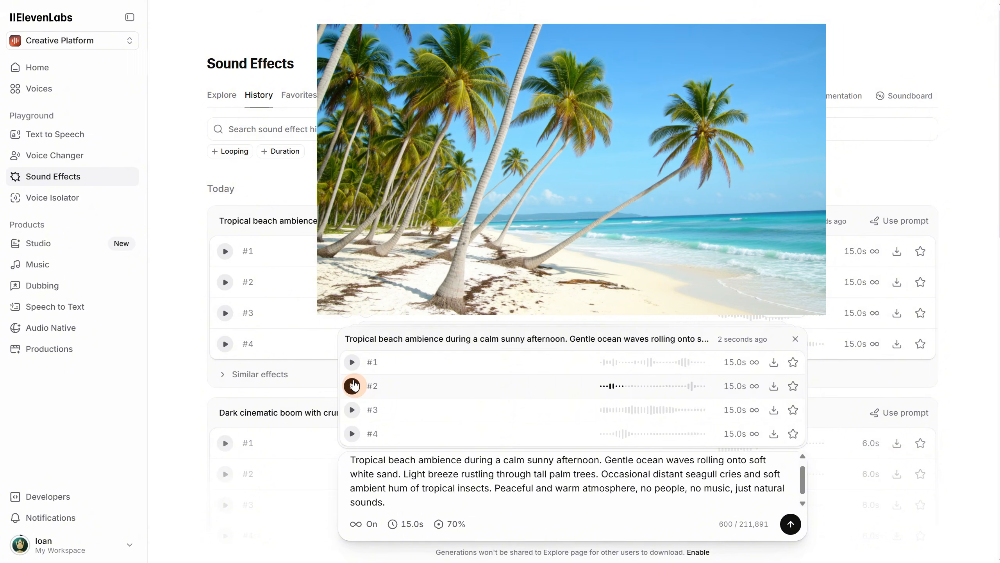
click(356, 413)
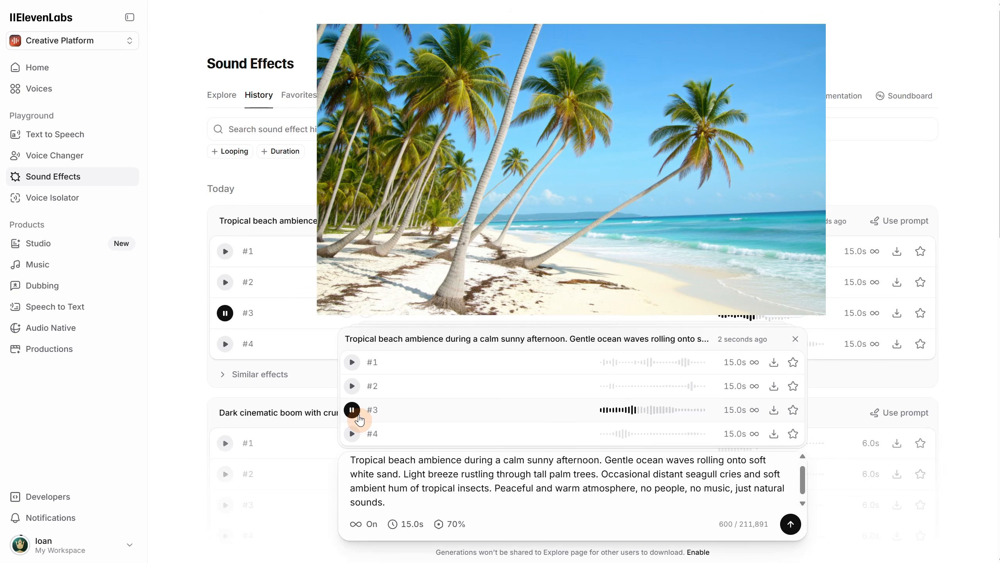
click(352, 434)
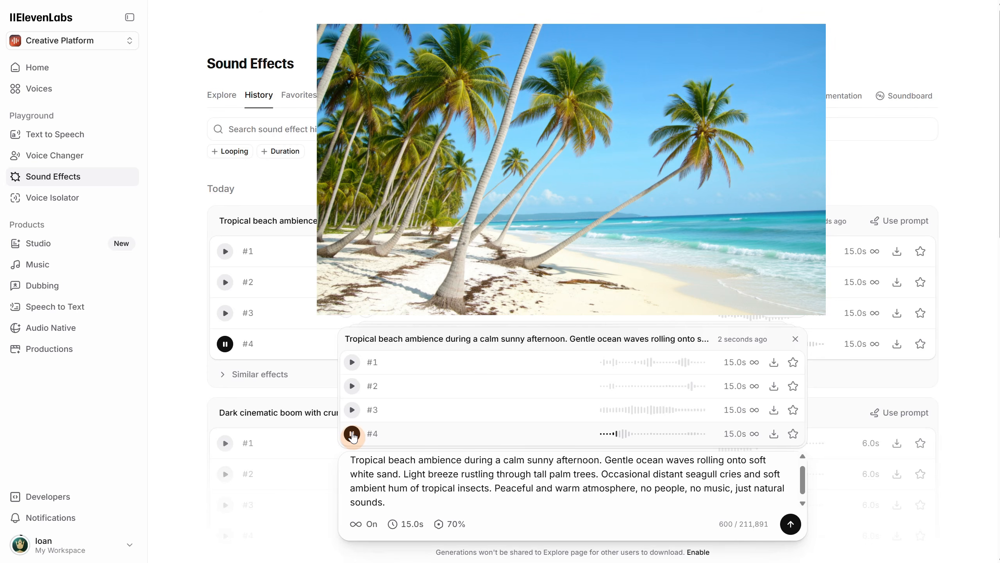
click(352, 433)
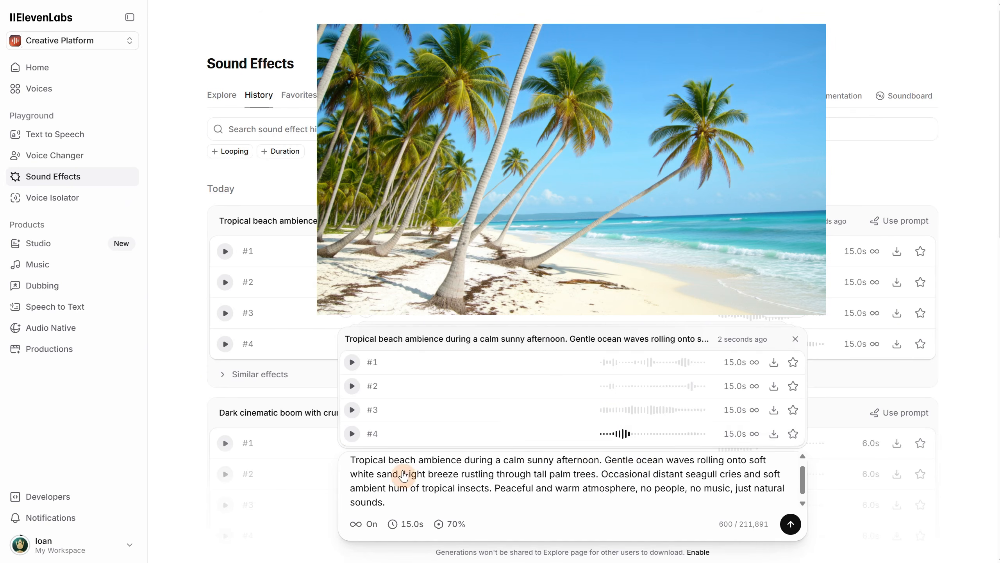
Shorten the prompt to "Tropical beach ambience during a calm sunny afternoon. Gentle ocean waves rolling onto soft white sand." and generate the sound.
drag(403, 474, 457, 518)
key(BackSpace)
key(Return)
Listen to all four variations of the shortened beach and ocean waves prompt, stopping playback at the end.
click(351, 376)
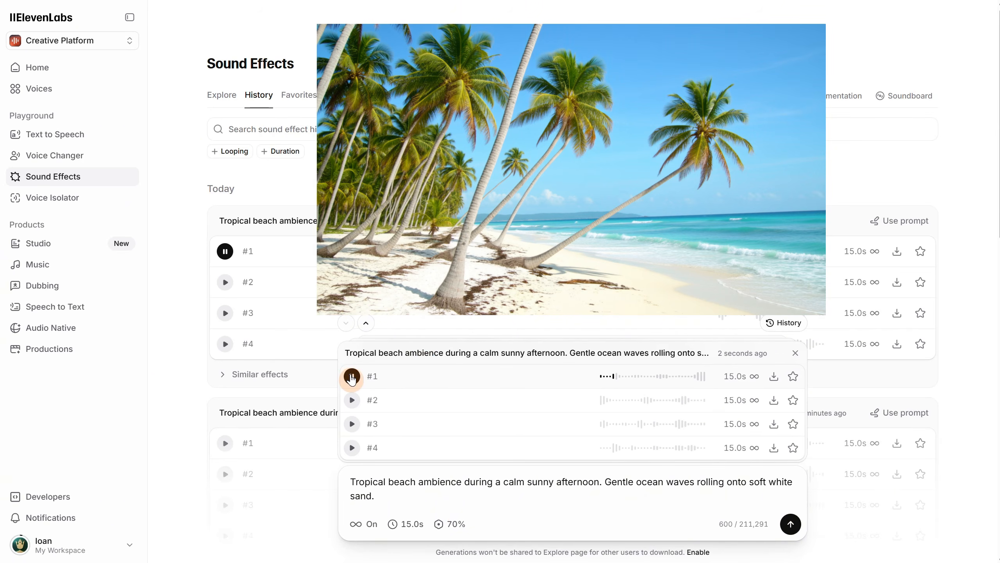
click(351, 400)
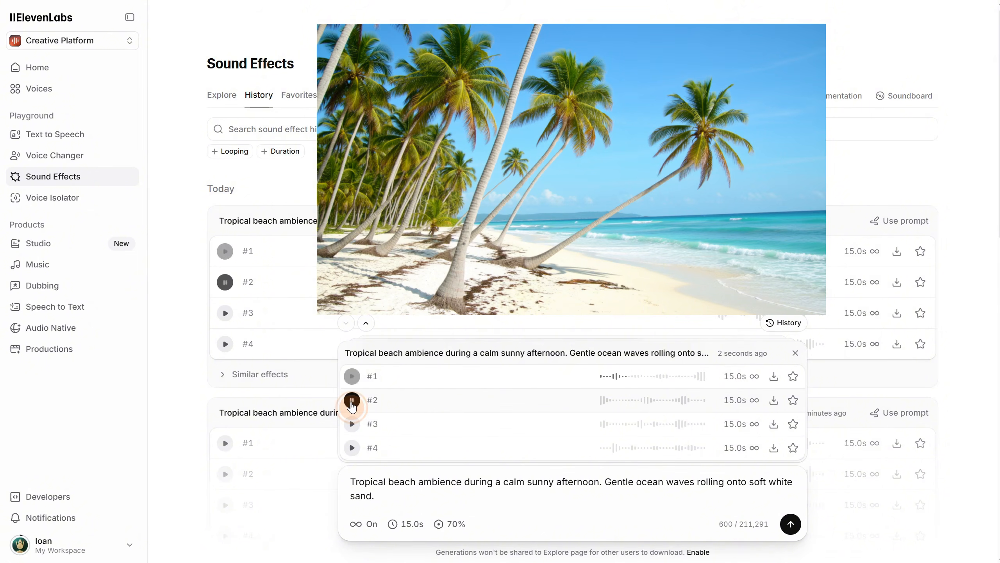
click(645, 406)
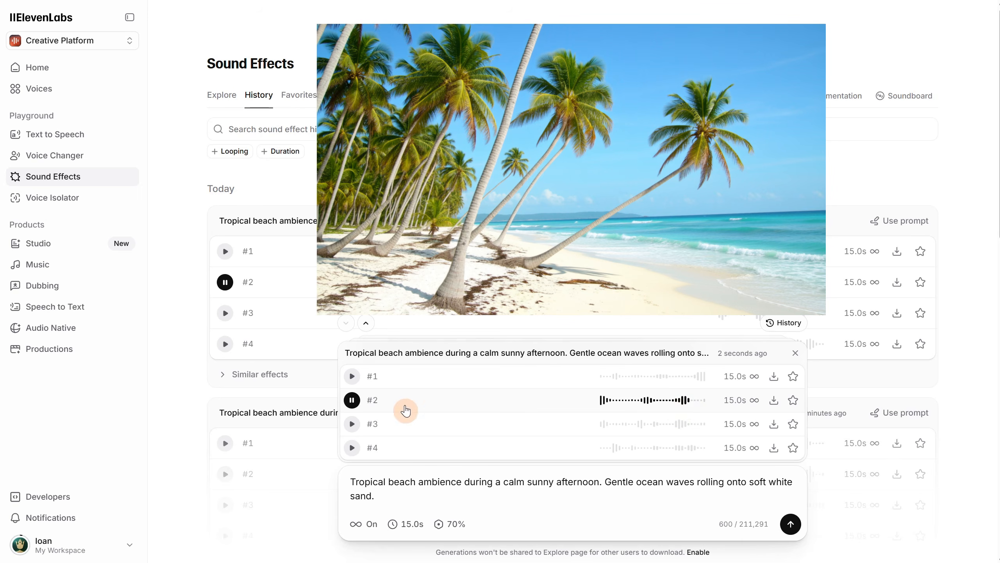
click(354, 425)
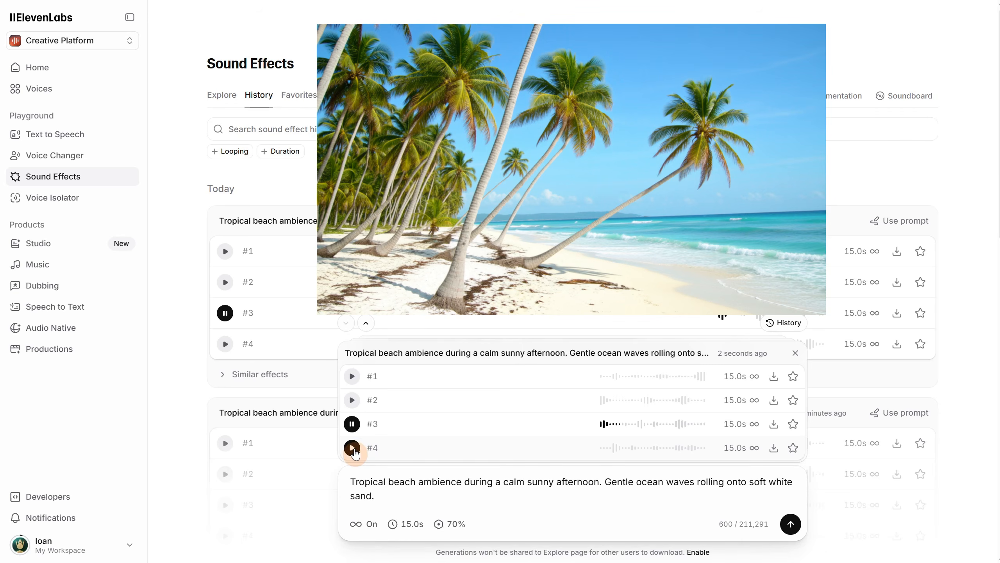
click(354, 452)
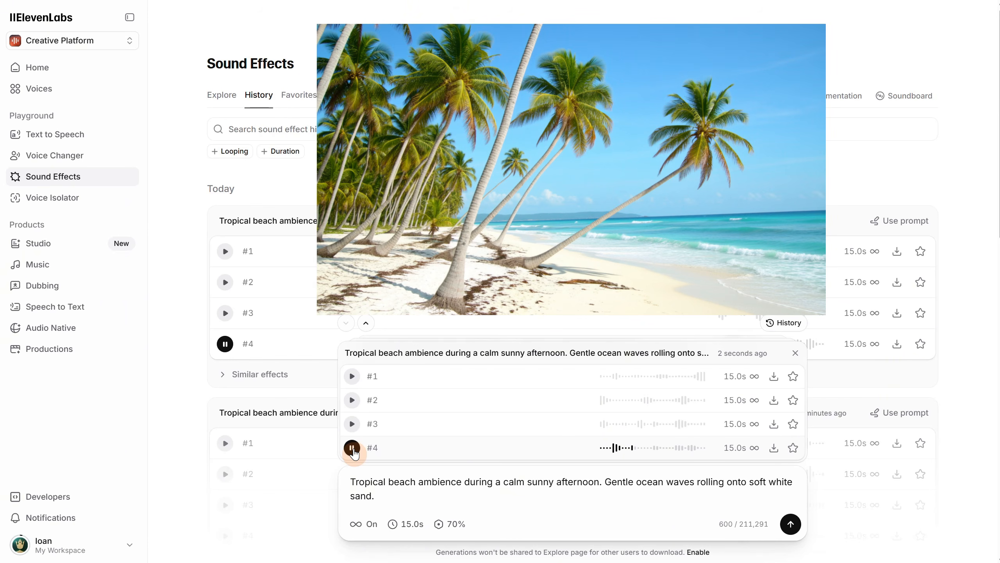
click(352, 448)
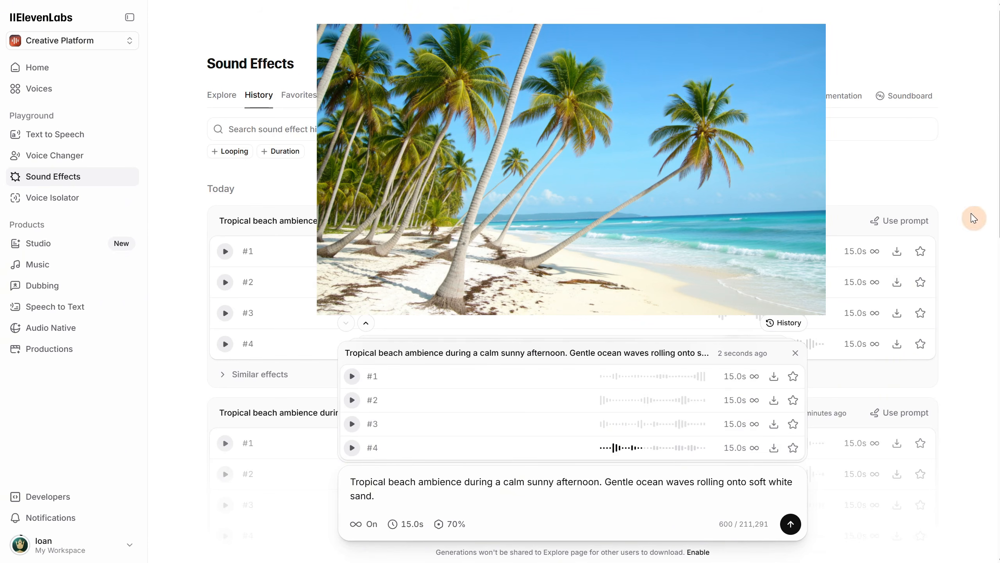